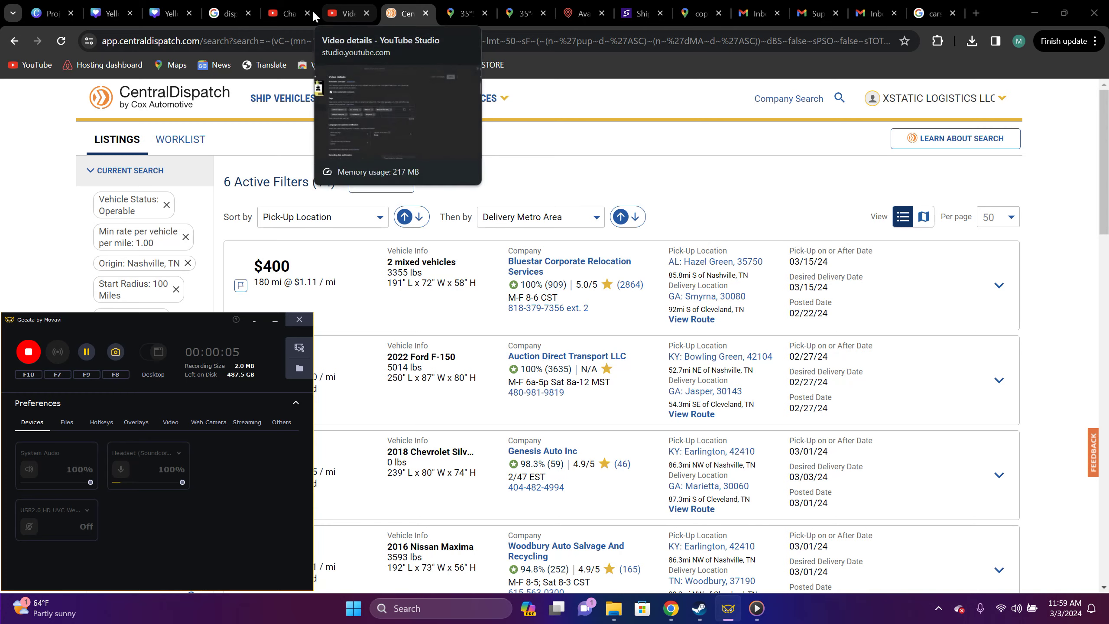
Step: Check the unanswered YouTube Studio comments for the Orlando enclosed trailer request, and return to the CentralDispatch load listings
left_click(286, 13)
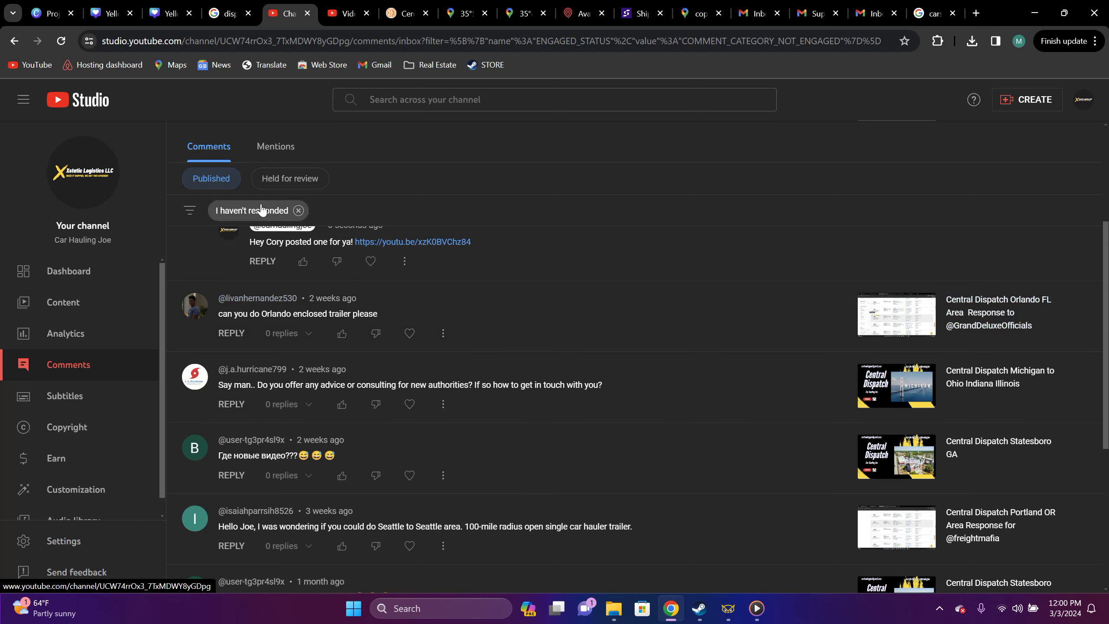
left_click(403, 15)
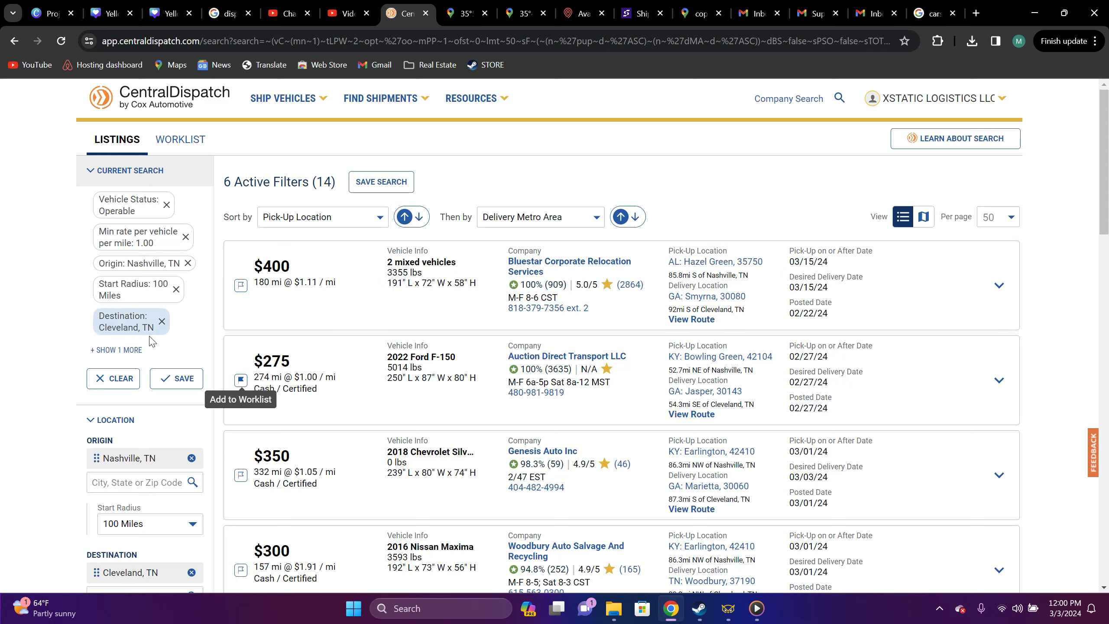
scroll(1065, 345, "down", 10)
scroll(1066, 345, "up", 10)
Step: Remove the Nashville, TN origin and the Cleveland, TN destination from the load search
left_click(191, 458)
scroll(192, 455, "down", 3)
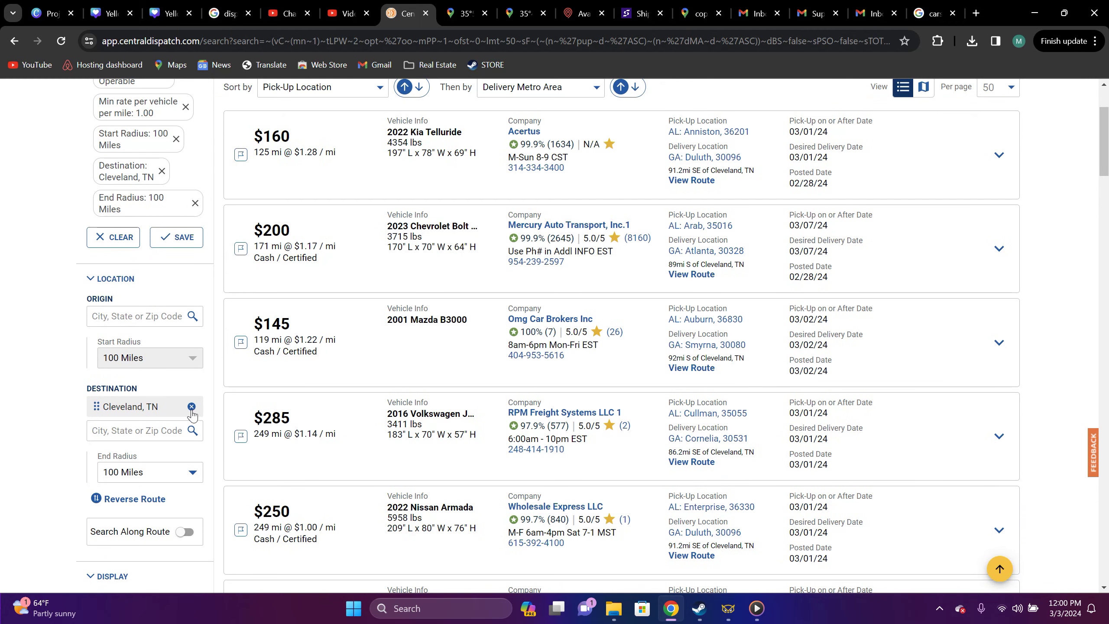
left_click(189, 407)
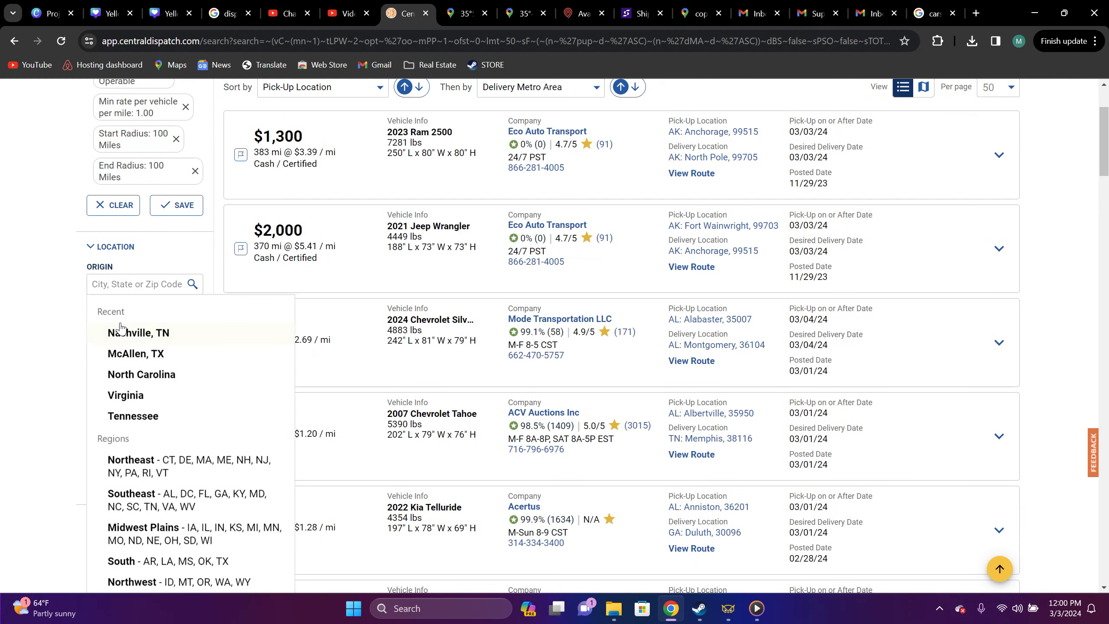
Step: Set the search origin to Orlando, FL
type("Orland")
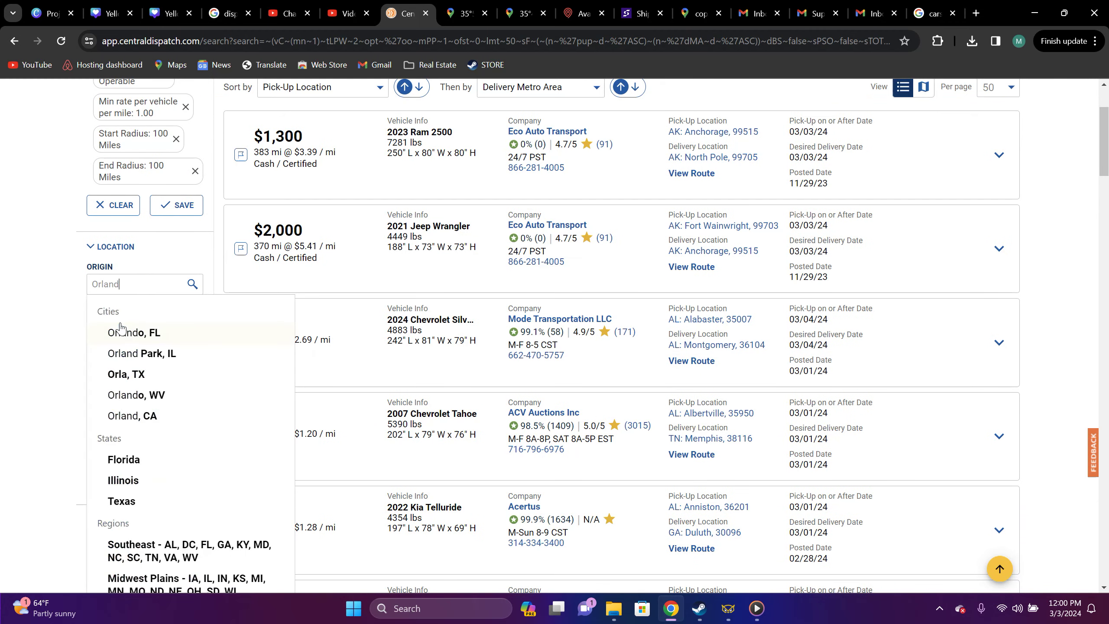
left_click(133, 333)
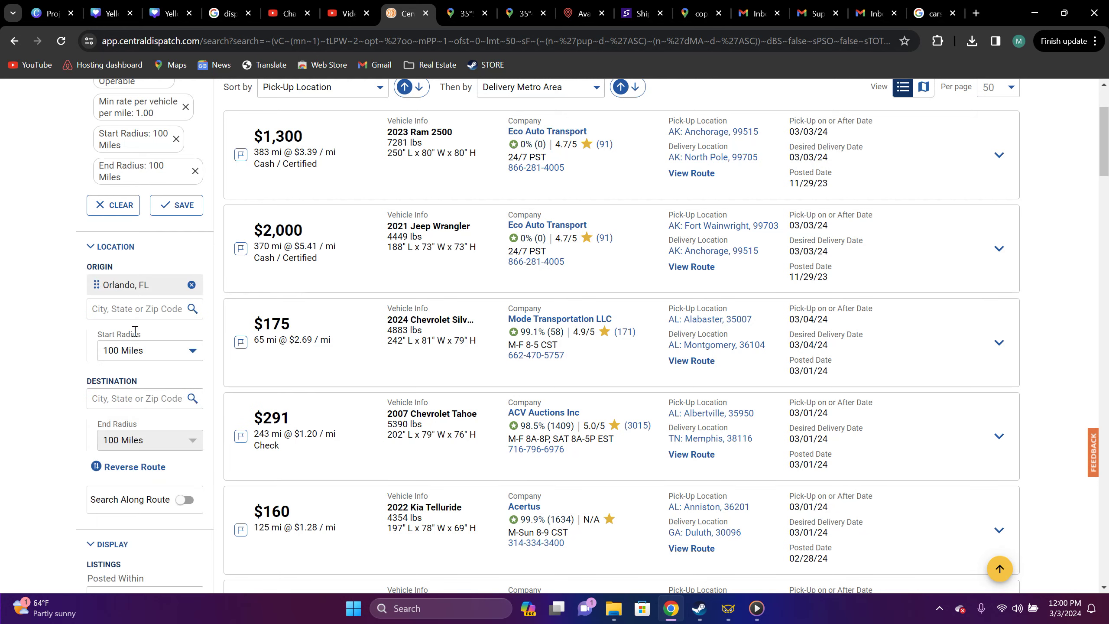
scroll(262, 350, "up", 3)
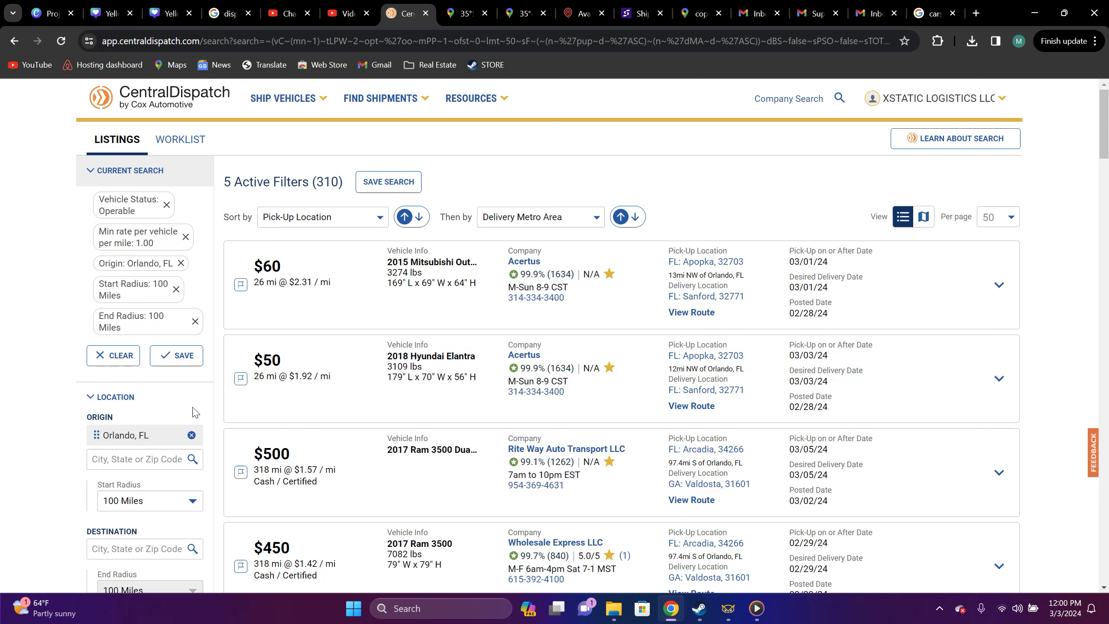
Step: Limit the listings to the Enclosed trailer type with the vehicle status set to Operable
scroll(160, 405, "down", 1)
scroll(164, 401, "down", 3)
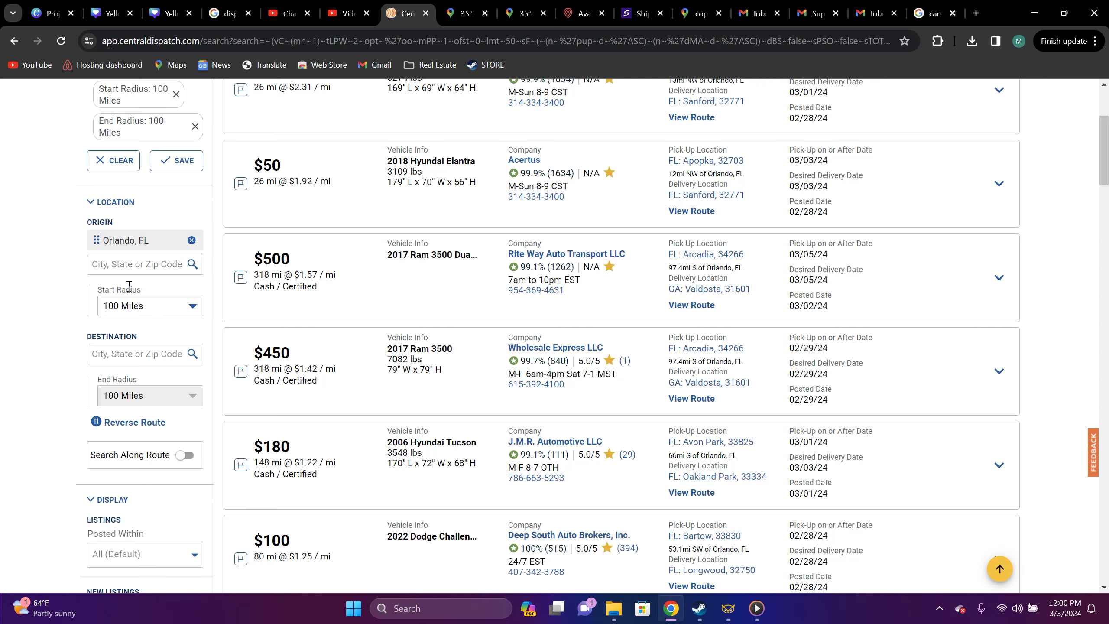
scroll(144, 339, "down", 5)
scroll(135, 337, "down", 8)
left_click(179, 301)
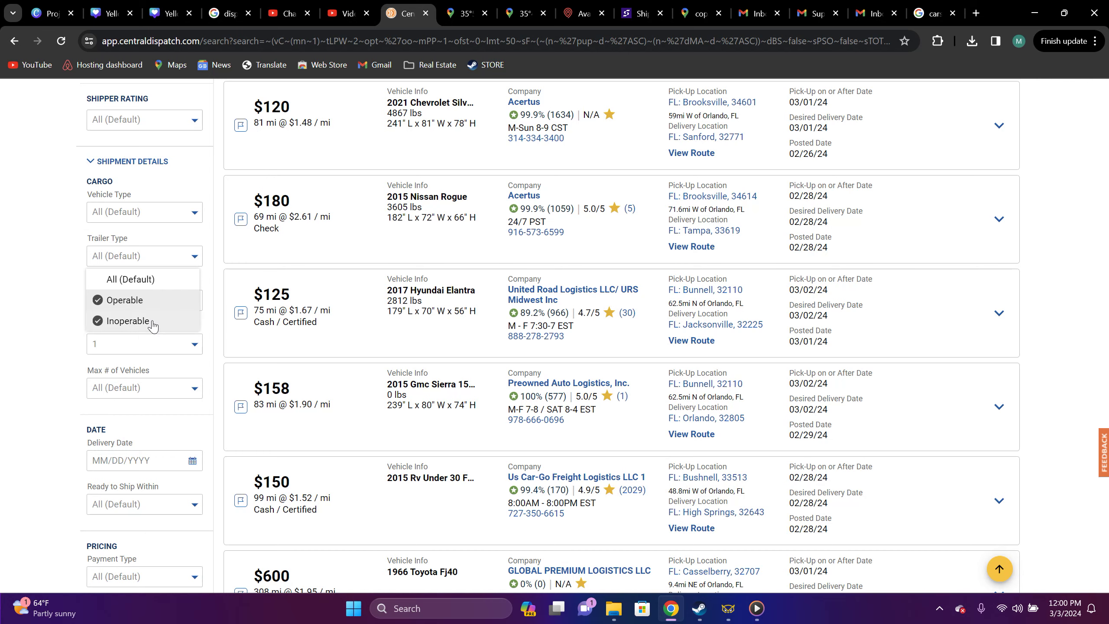
left_click(153, 322)
left_click(24, 262)
left_click(155, 258)
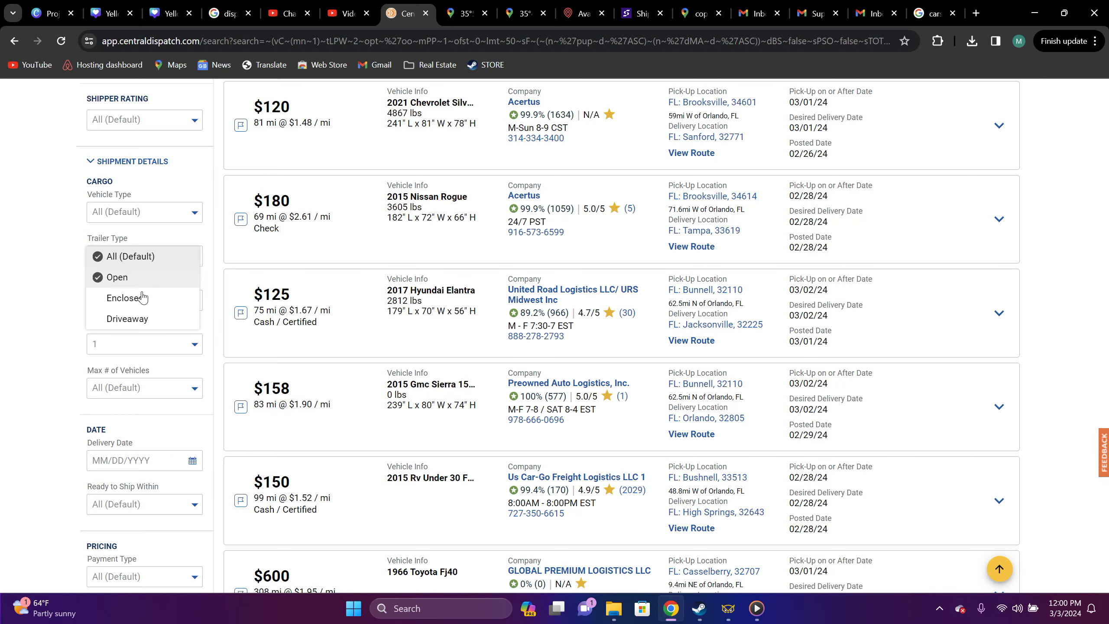
left_click(136, 301)
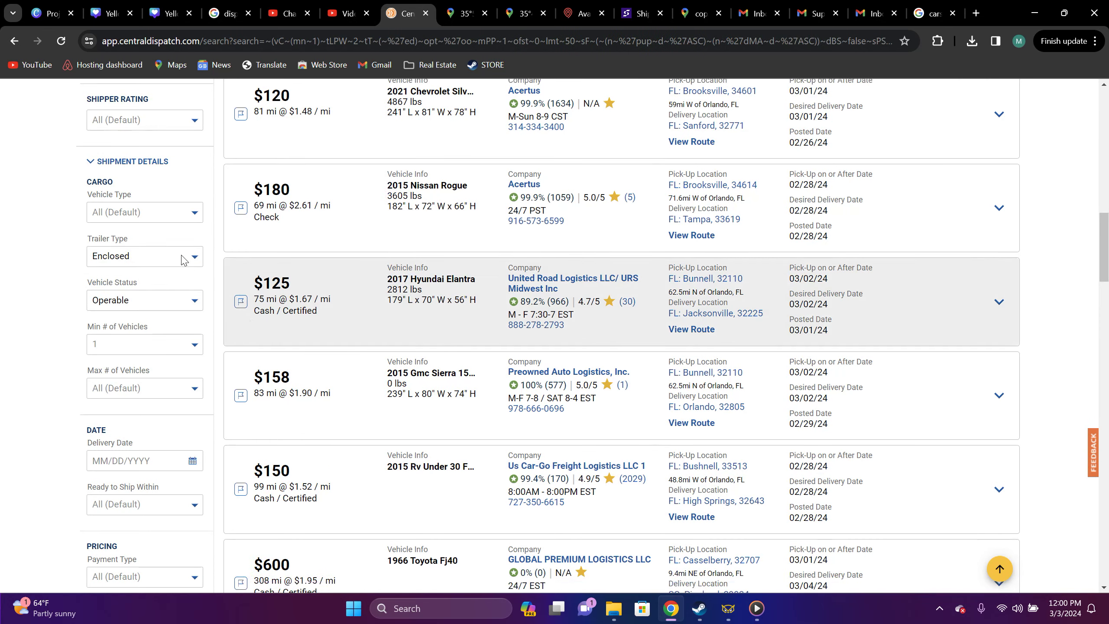
scroll(305, 346, "up", 12)
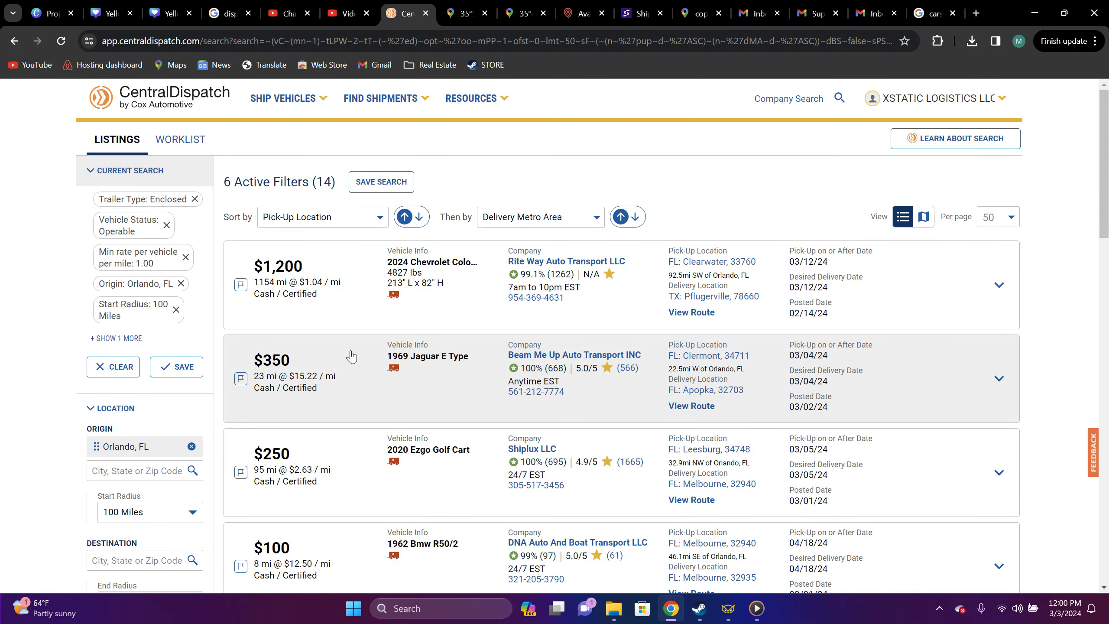
Step: Skim the whole list of enclosed loads, and examine the Chevrolet load from Clearwater to Pflugerville for pay, shipper rating and dates
scroll(273, 345, "down", 20)
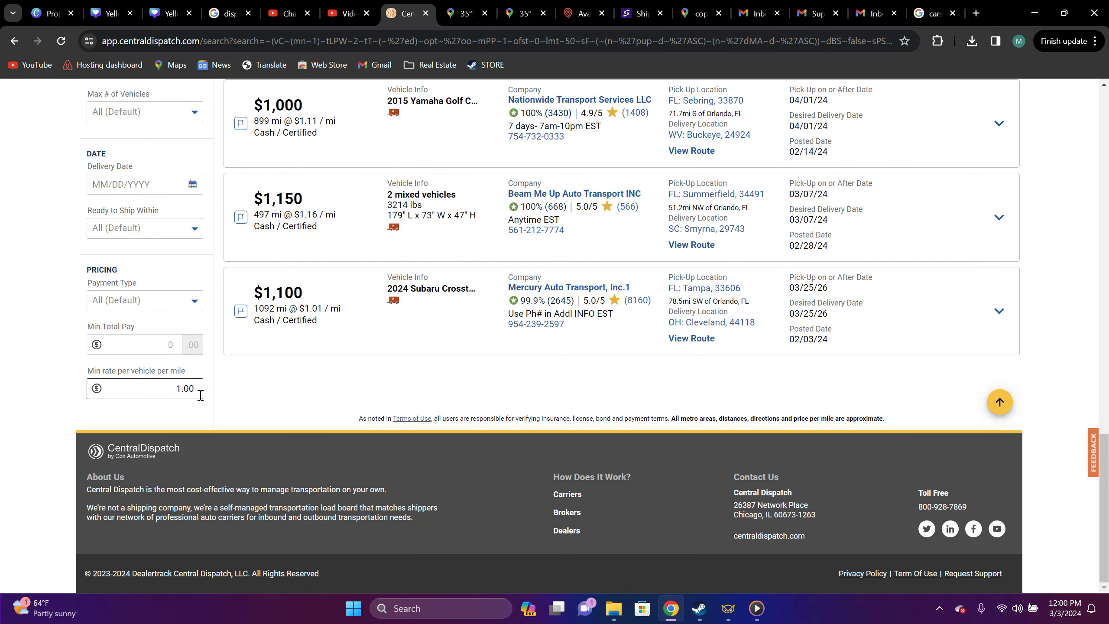
scroll(345, 393, "up", 10)
scroll(348, 392, "up", 15)
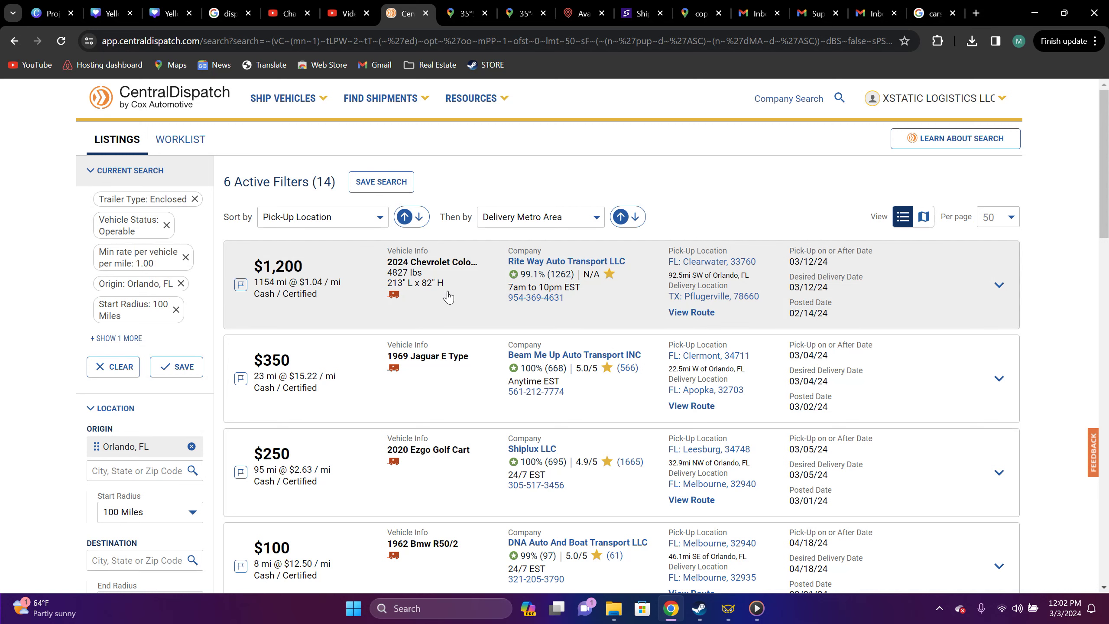
scroll(448, 287, "down", 1)
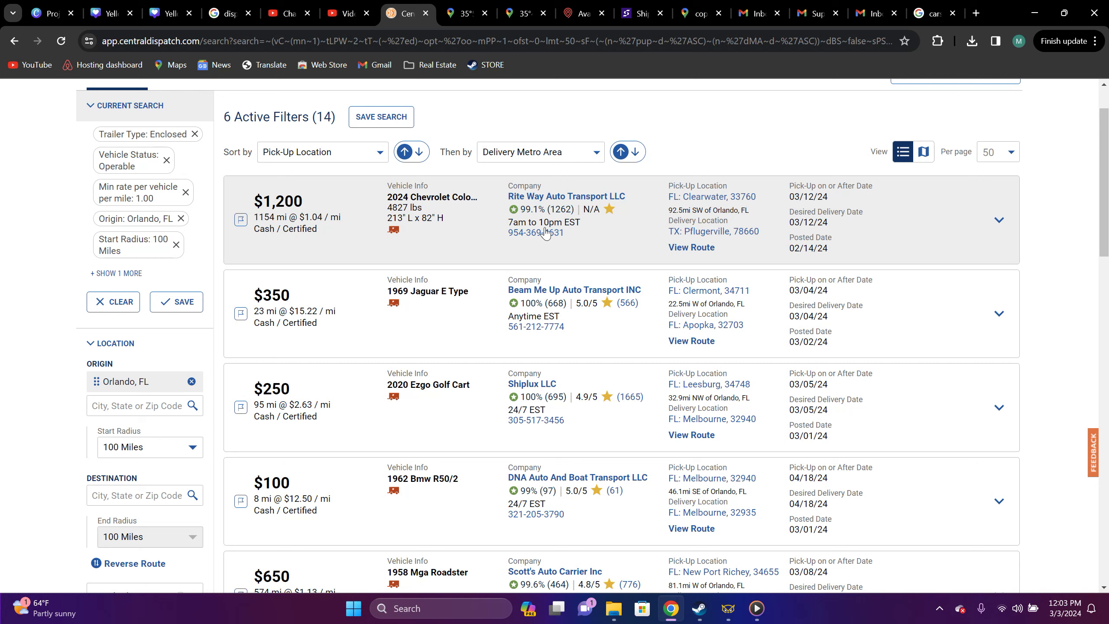
scroll(742, 236, "down", 1)
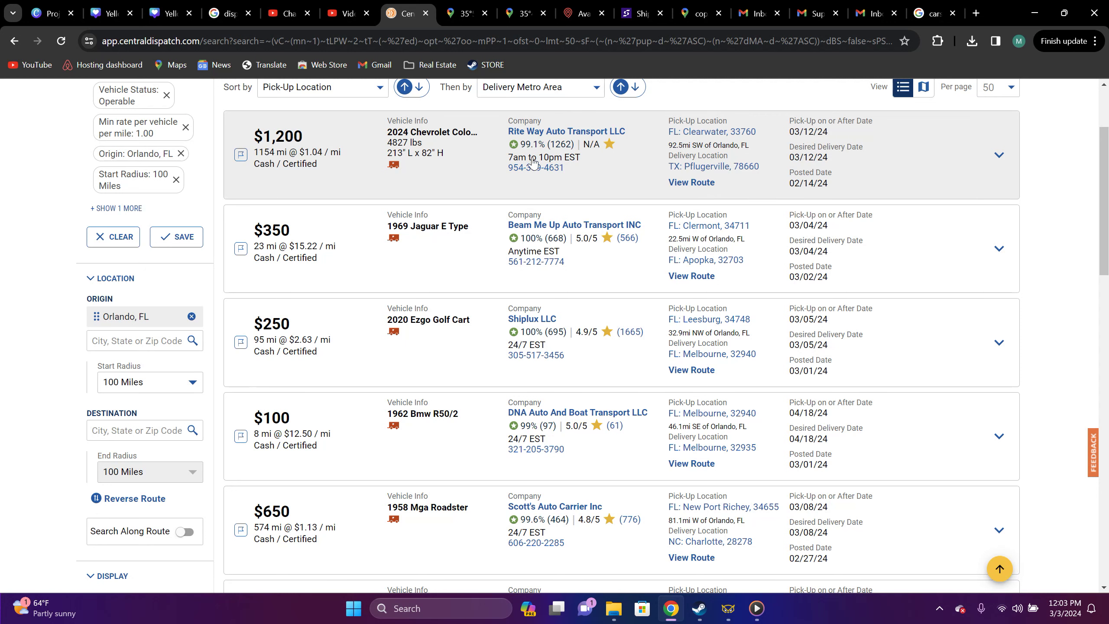
scroll(533, 163, "down", 1)
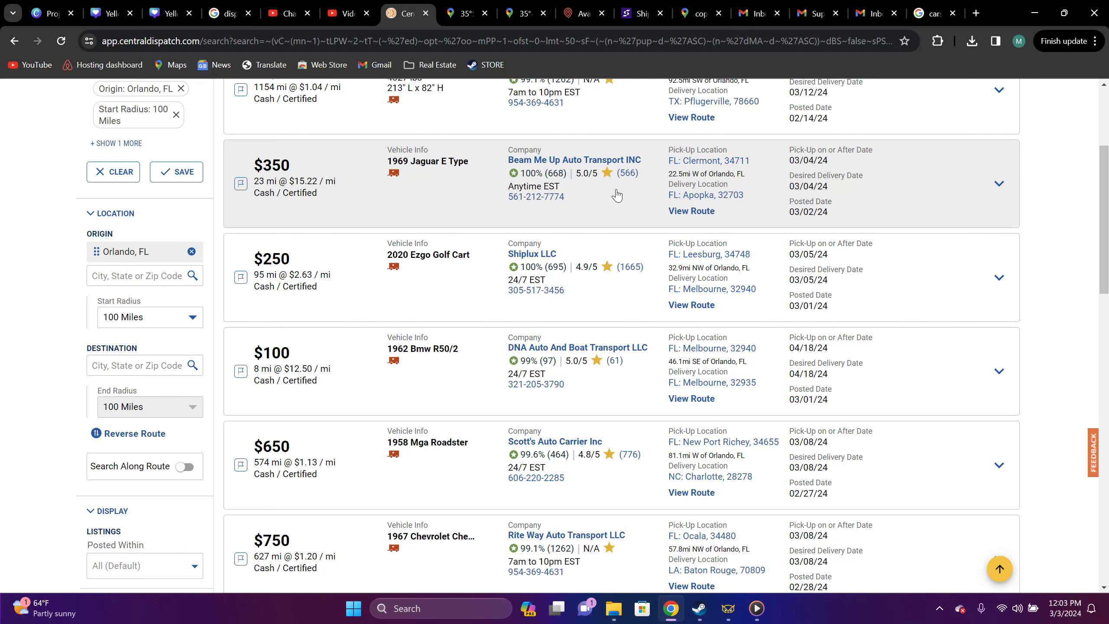
scroll(614, 210, "up", 2)
scroll(611, 223, "down", 1)
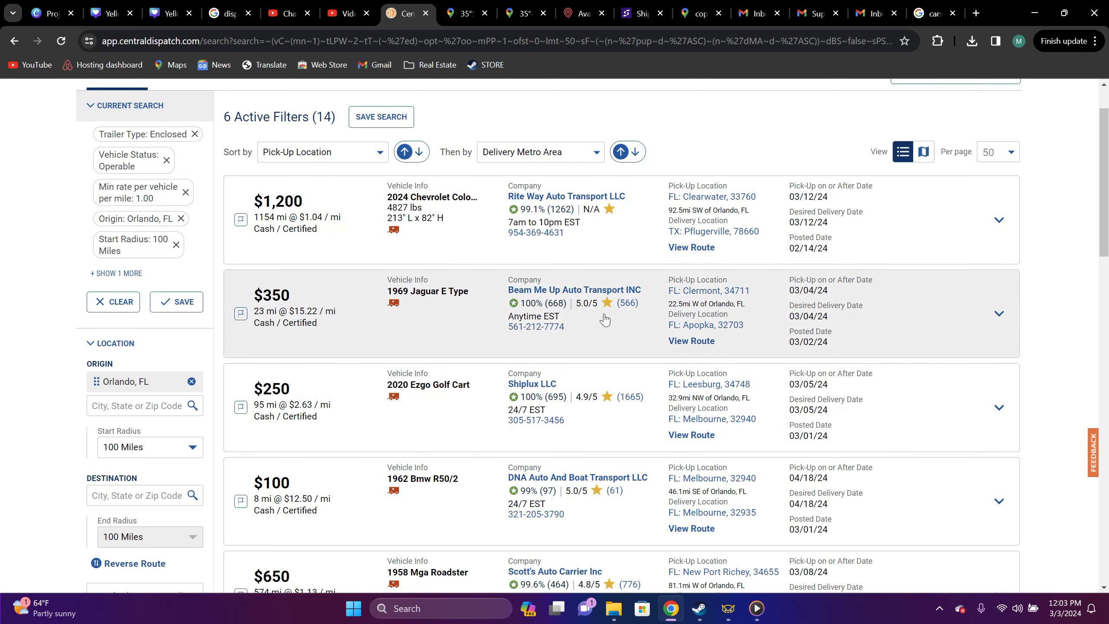
Step: Examine the pay, distance and route of the Jaguar E Type, Ezgo golf cart and BMW R50/2 loads
scroll(655, 310, "down", 1)
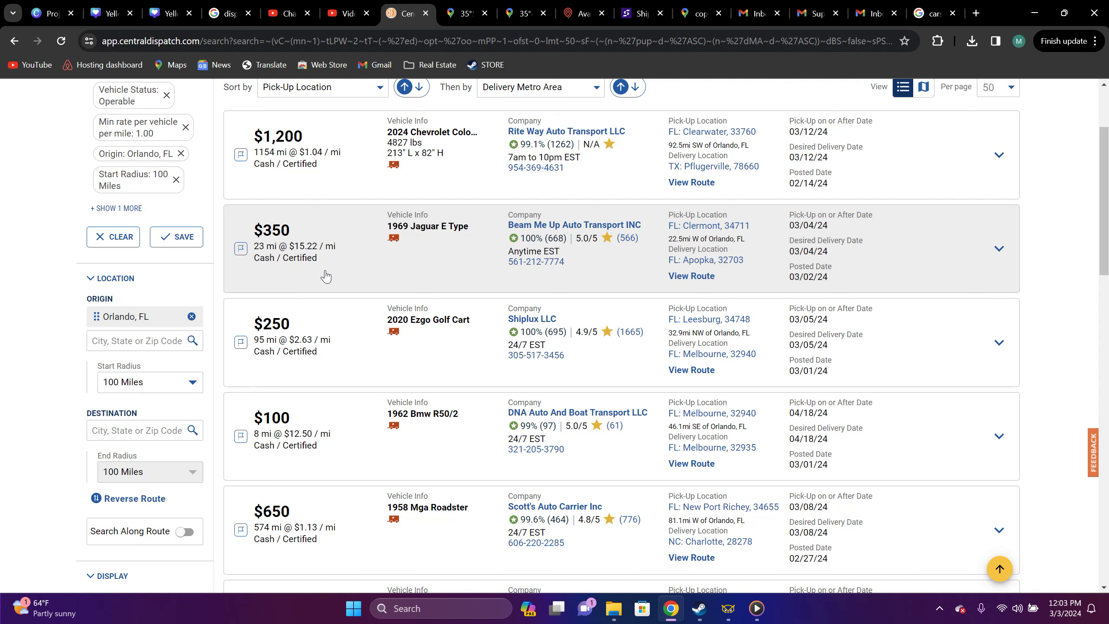
scroll(326, 275, "down", 3)
scroll(346, 230, "up", 3)
scroll(362, 224, "down", 2)
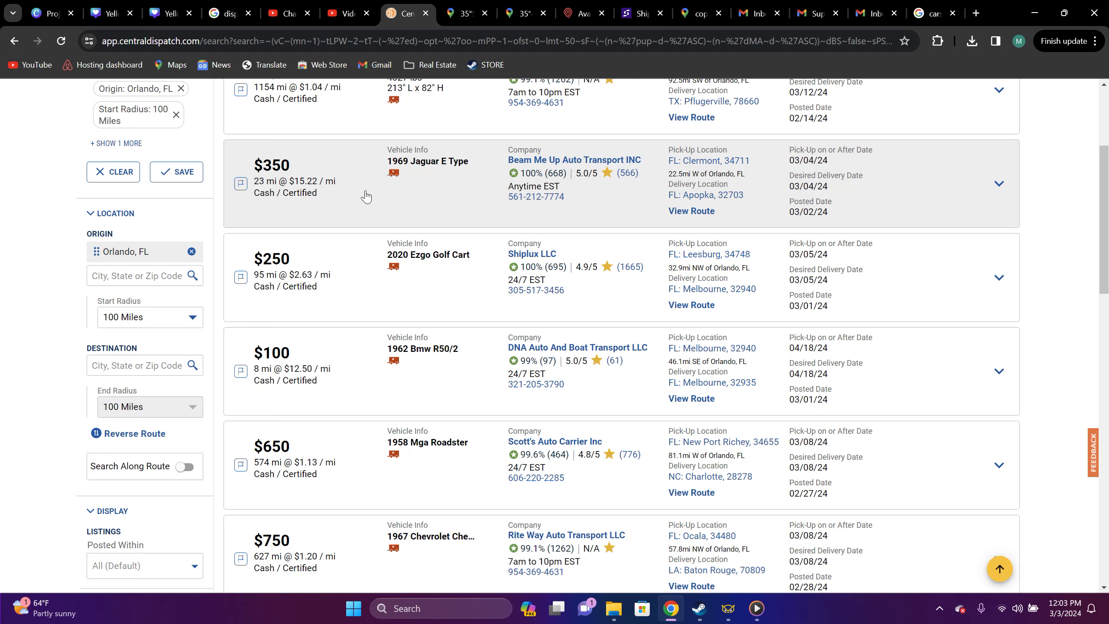
scroll(366, 198, "down", 2)
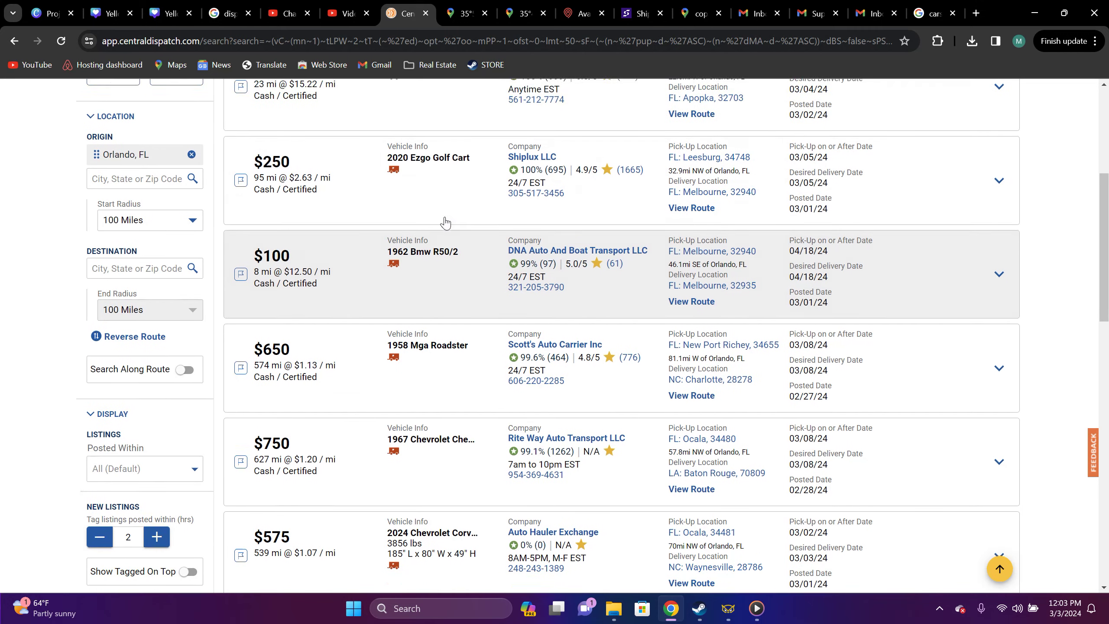
scroll(445, 222, "up", 1)
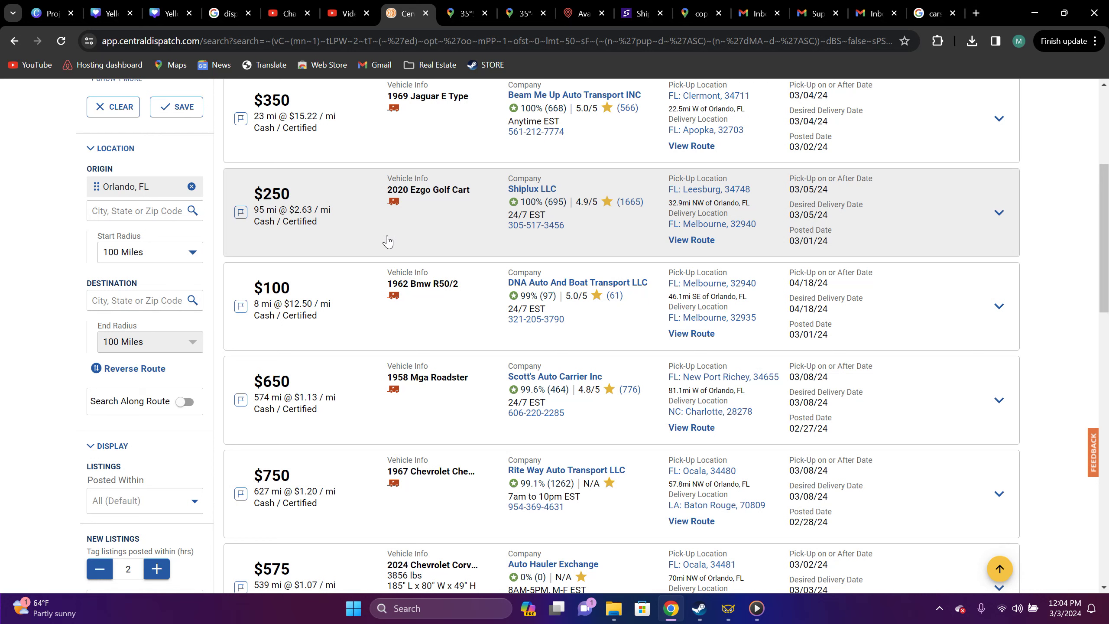
scroll(408, 218, "down", 3)
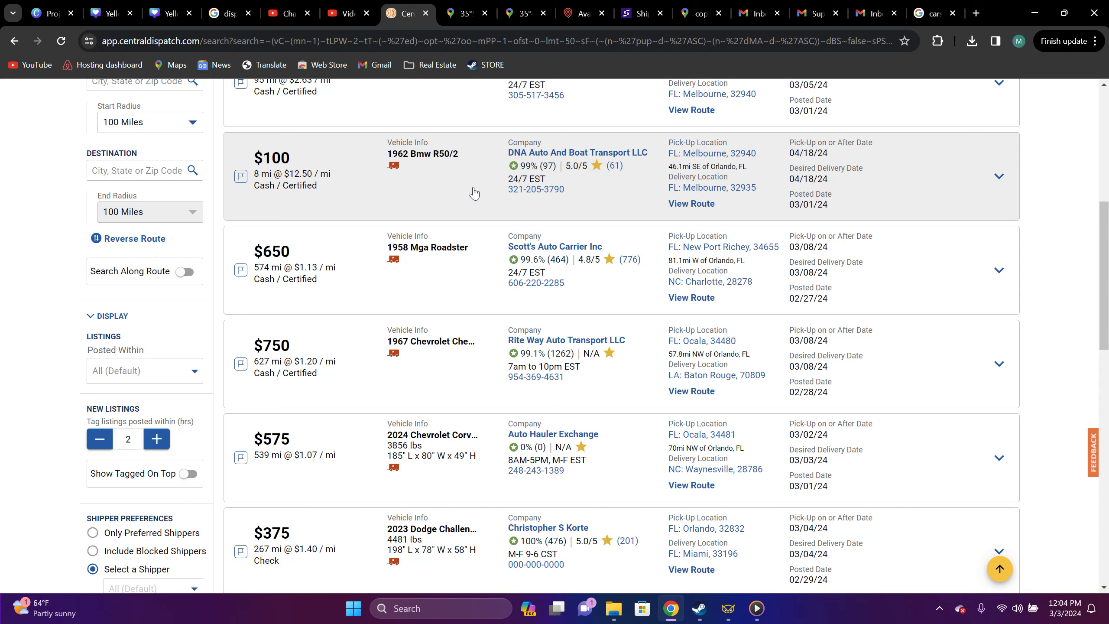
Step: Examine the pay, rate per mile and delivery locations of the 1958 MGA Roadster and 1967 Chevrolet Chevelle loads
scroll(384, 174, "down", 3)
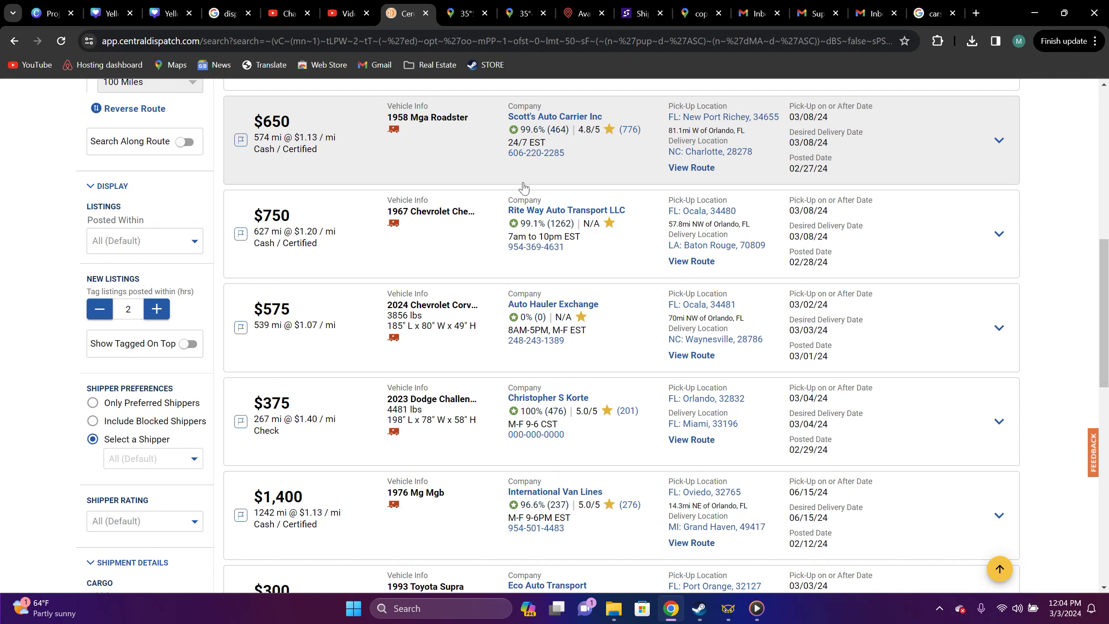
scroll(524, 186, "down", 1)
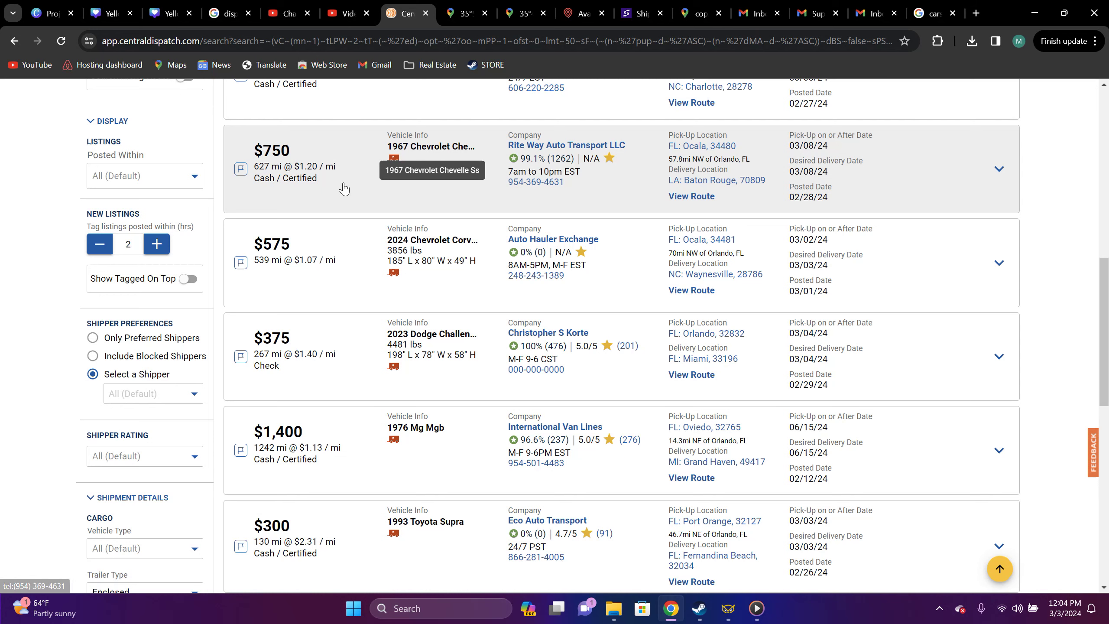
left_click(335, 195)
left_click(348, 198)
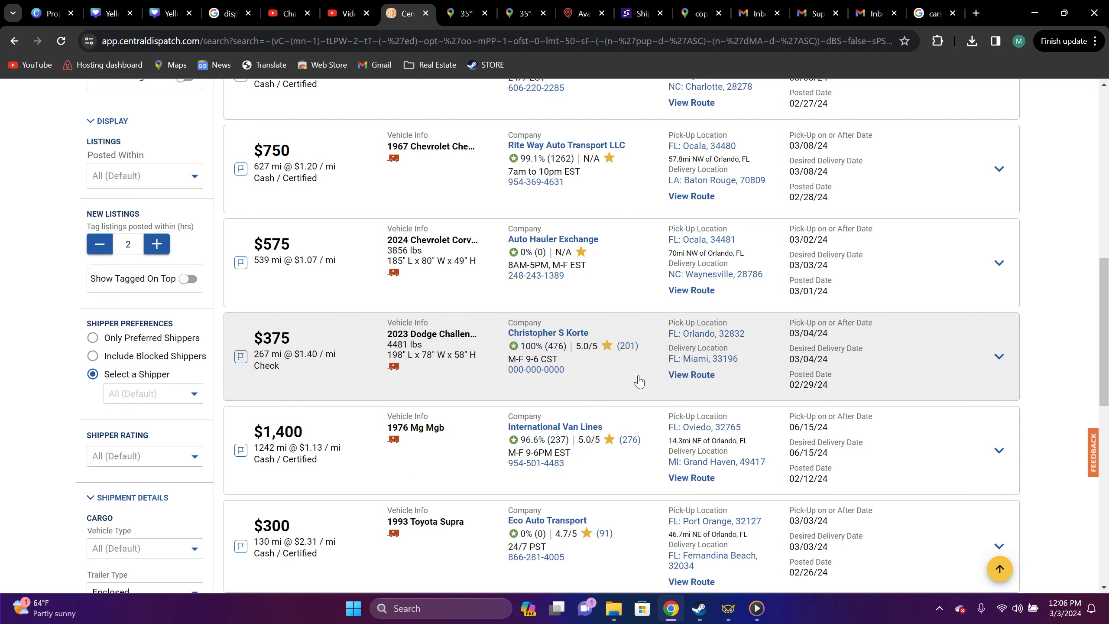
scroll(638, 306, "down", 2)
scroll(638, 328, "up", 2)
scroll(637, 334, "up", 1)
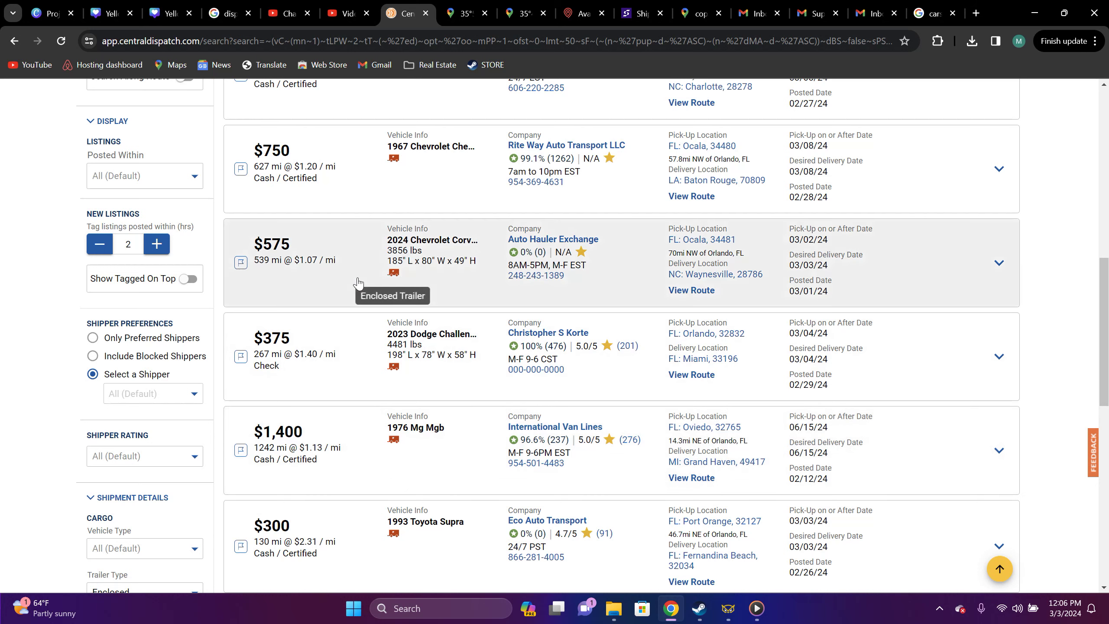
Step: Compare the Corvette load to Waynesville with the Dodge Challenger load to Miami for pay, distance, shipper rating and dates
scroll(462, 295, "down", 1)
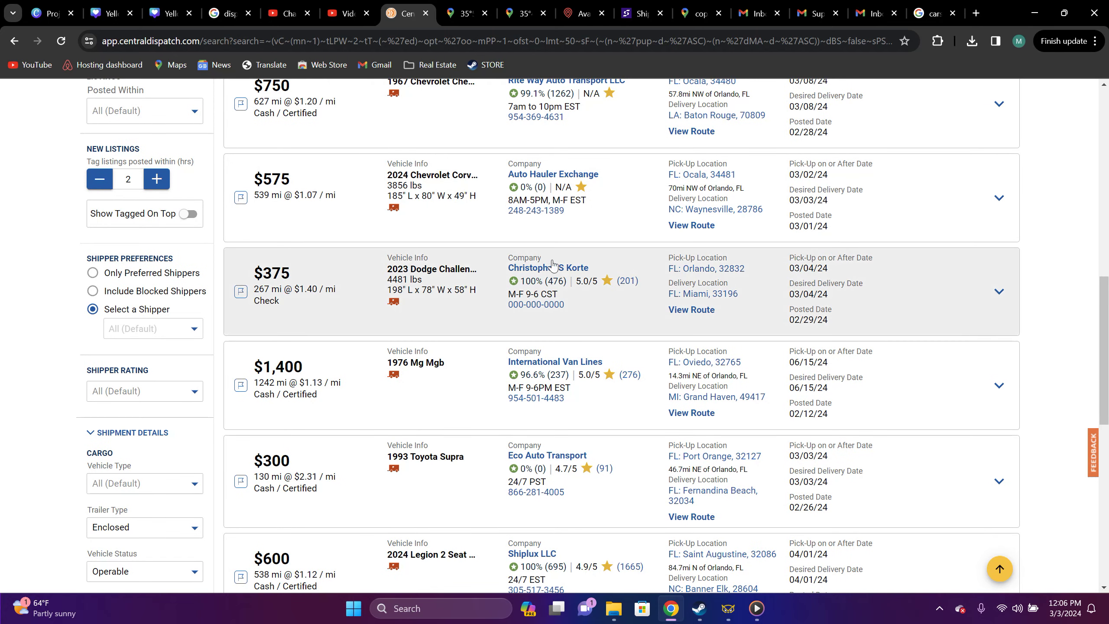
scroll(474, 262, "up", 1)
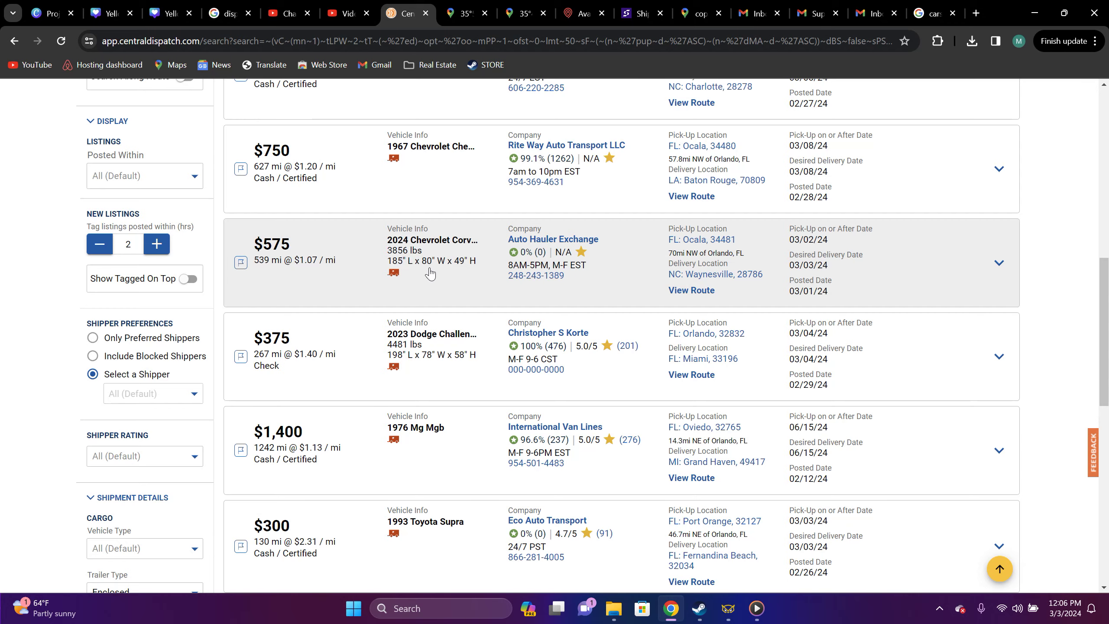
scroll(437, 279, "up", 1)
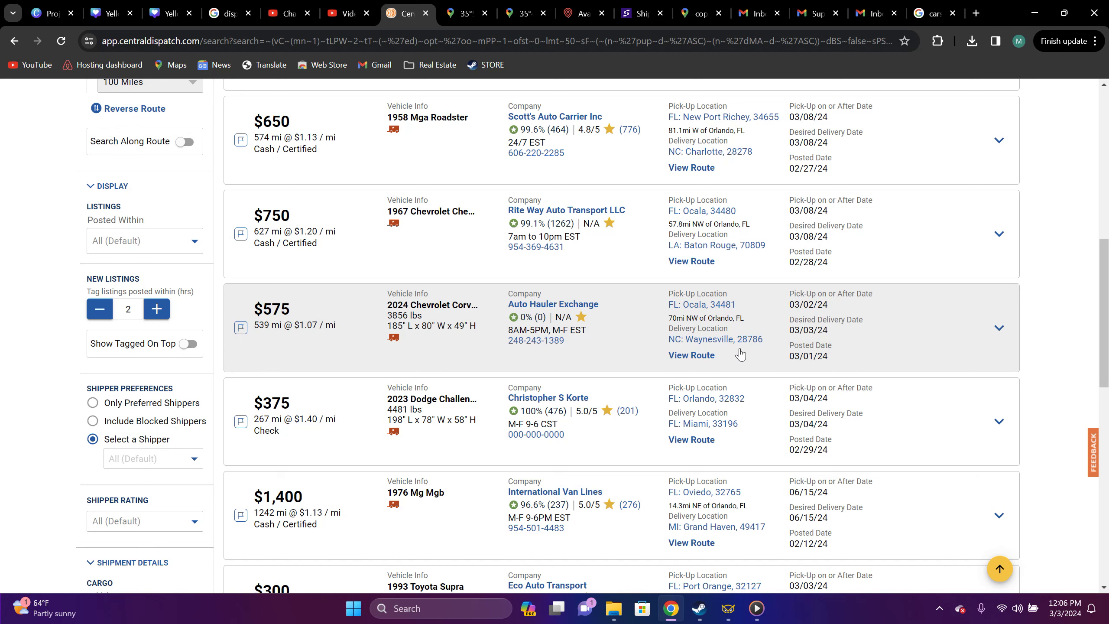
scroll(735, 359, "down", 2)
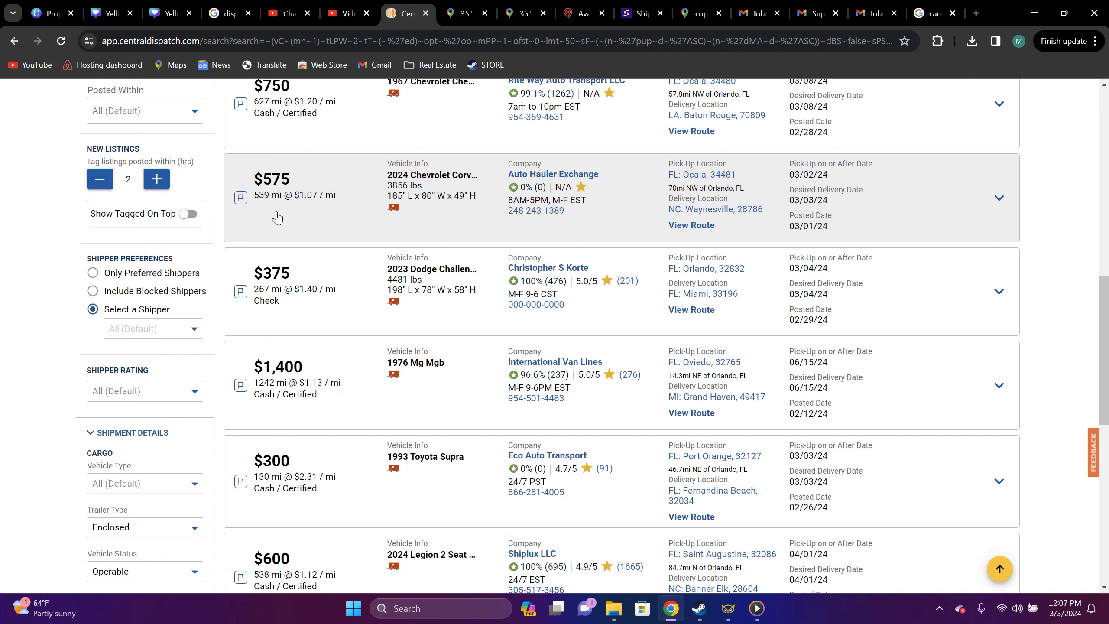
scroll(458, 216, "down", 1)
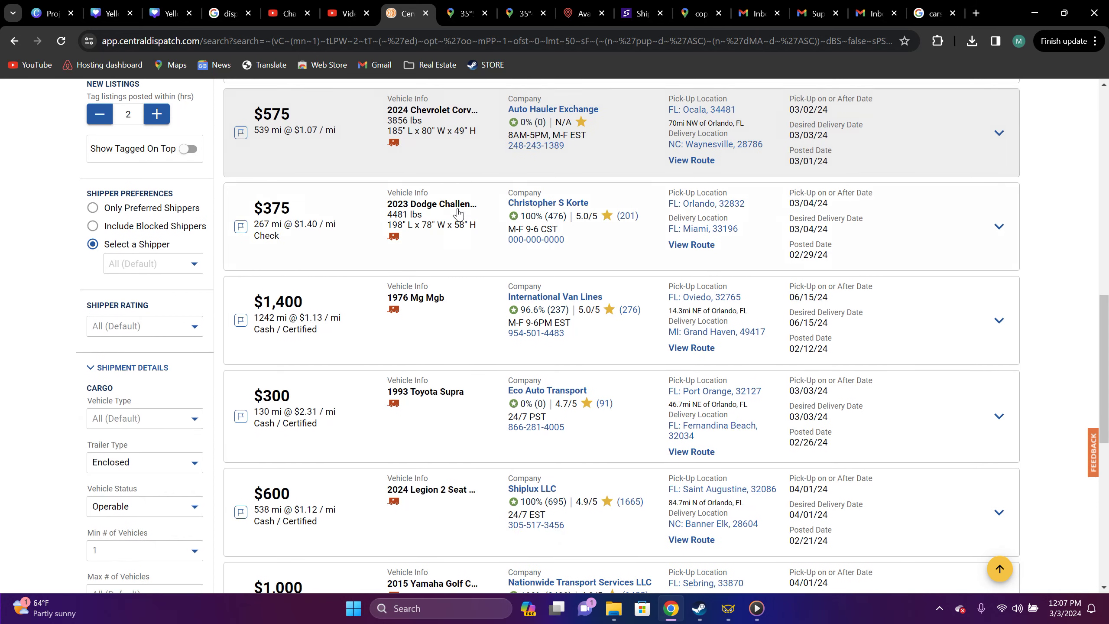
scroll(454, 197, "down", 1)
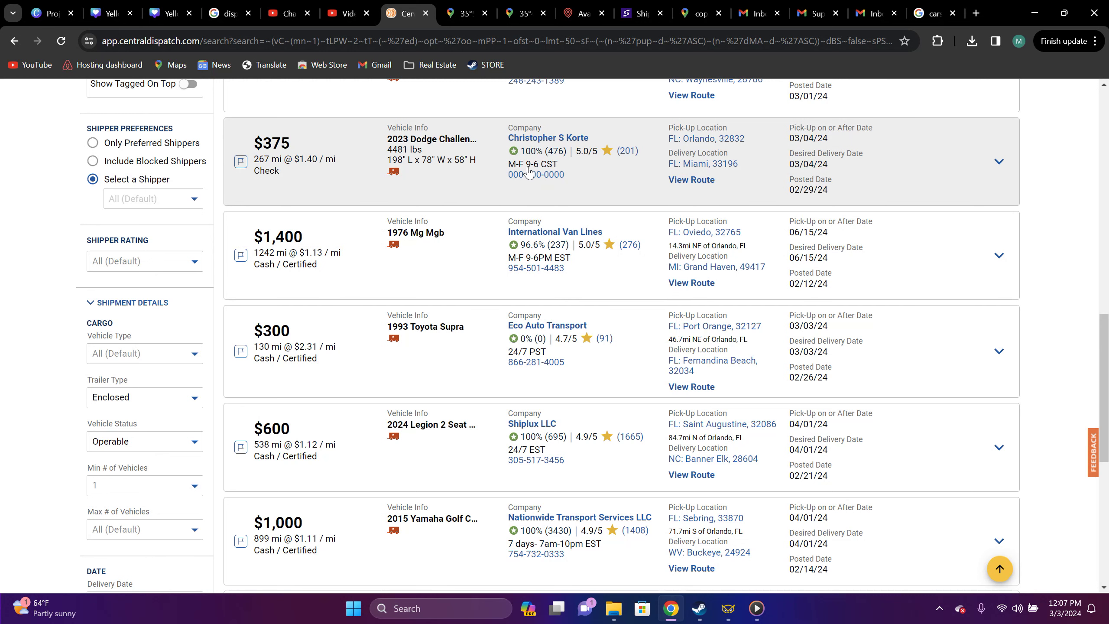
scroll(528, 171, "up", 1)
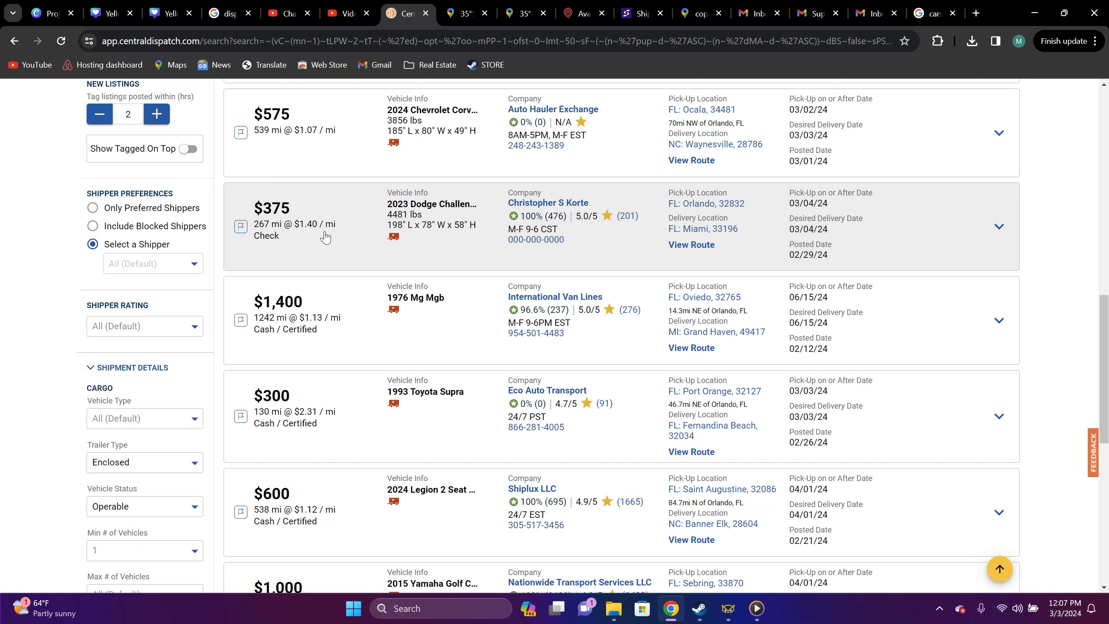
scroll(371, 250, "down", 3)
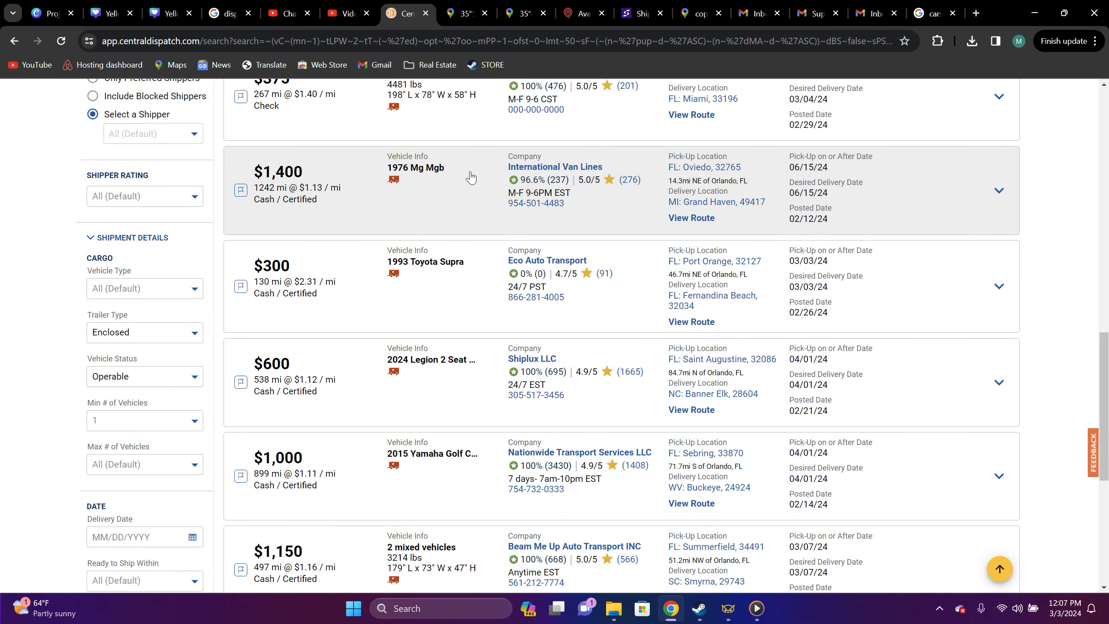
Step: Expand the 1976 Mg Mgb load from Oviedo to Grand Haven and copy the vehicle name from its details
left_click_drag(447, 171, 381, 179)
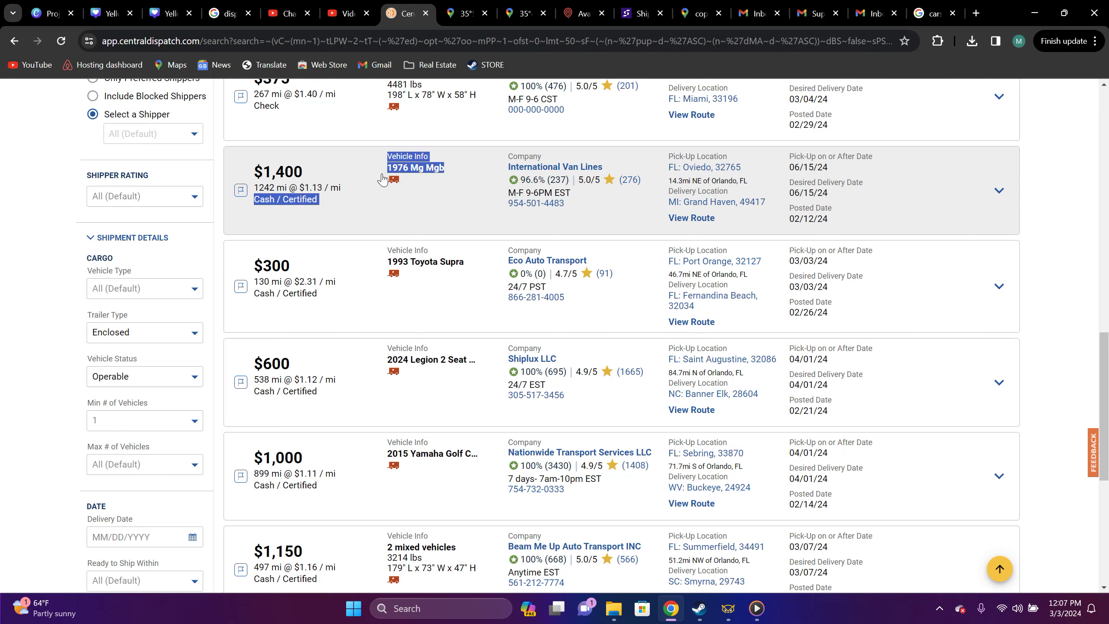
triple_click(415, 168)
double_click(287, 320)
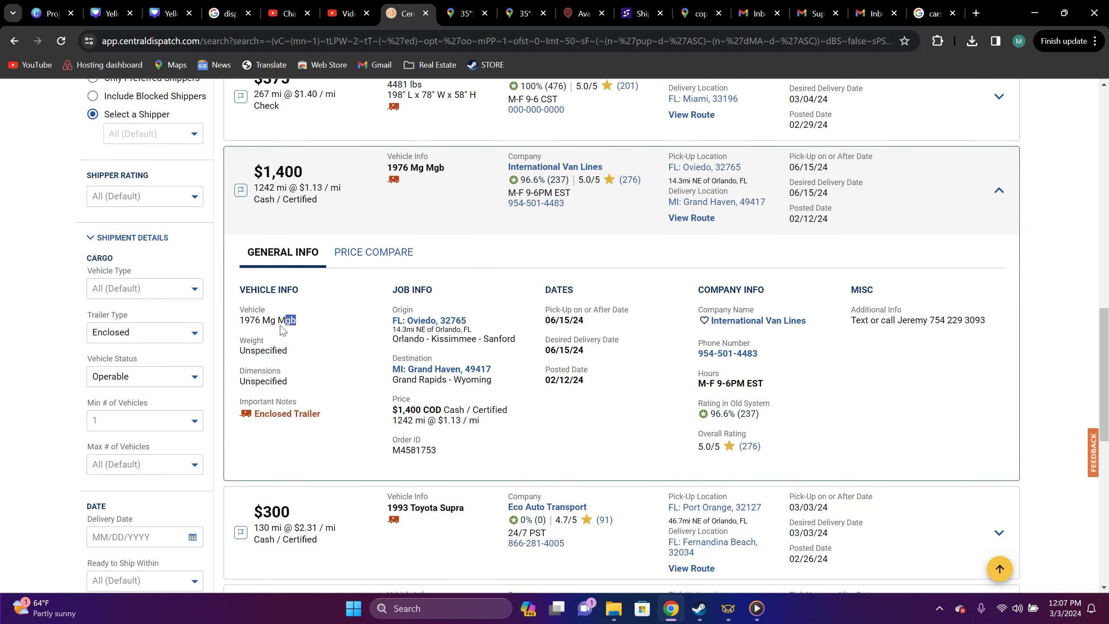
triple_click(241, 328)
right_click(246, 322)
left_click(267, 341)
Step: Switch to the Google Images tab, search for "1976 Mg Mgb" and look over the photos of the car
left_click(924, 17)
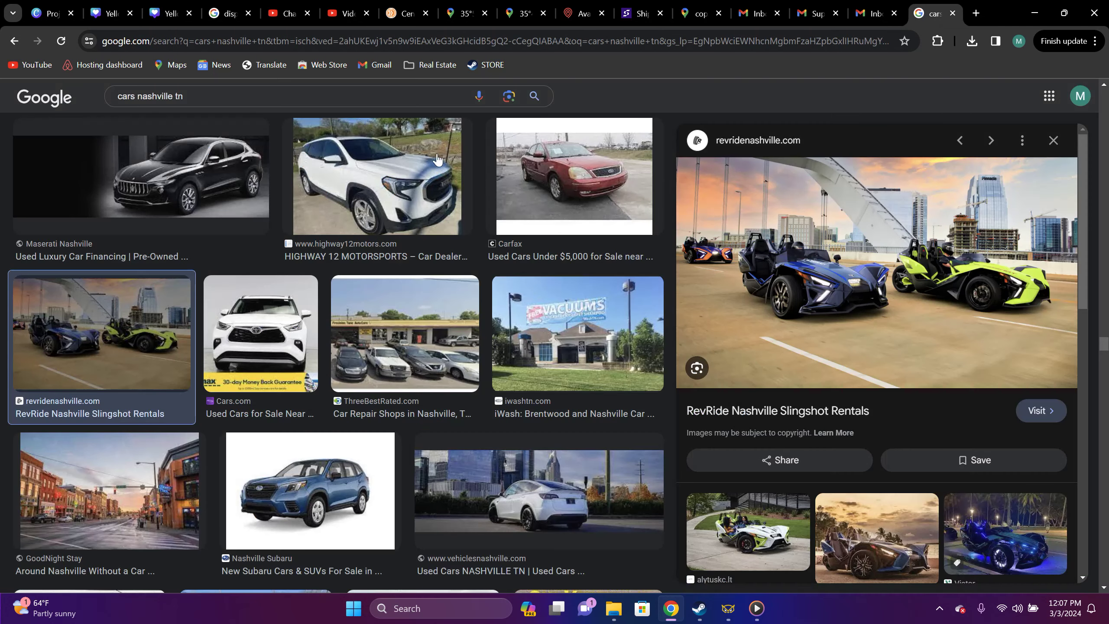
left_click_drag(263, 97, 121, 94)
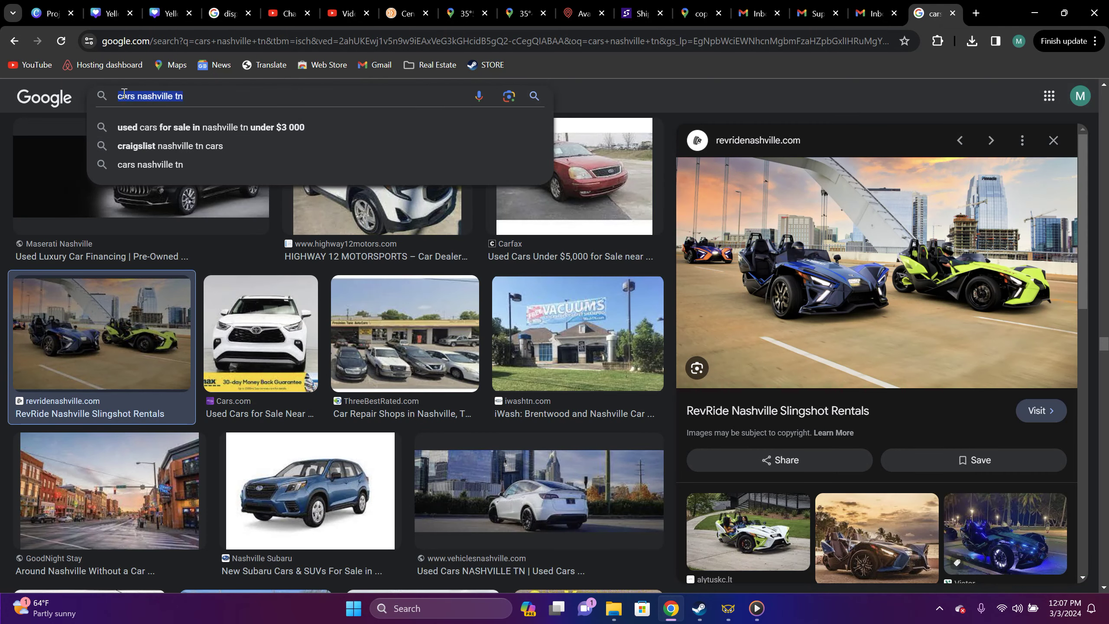
right_click(123, 94)
left_click(156, 166)
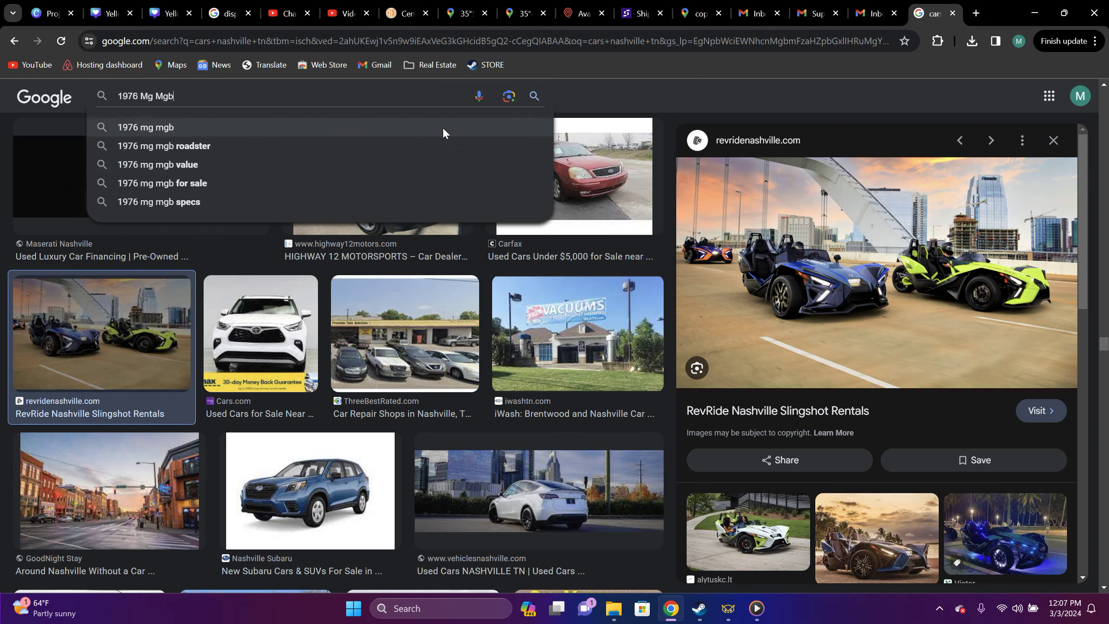
left_click(535, 95)
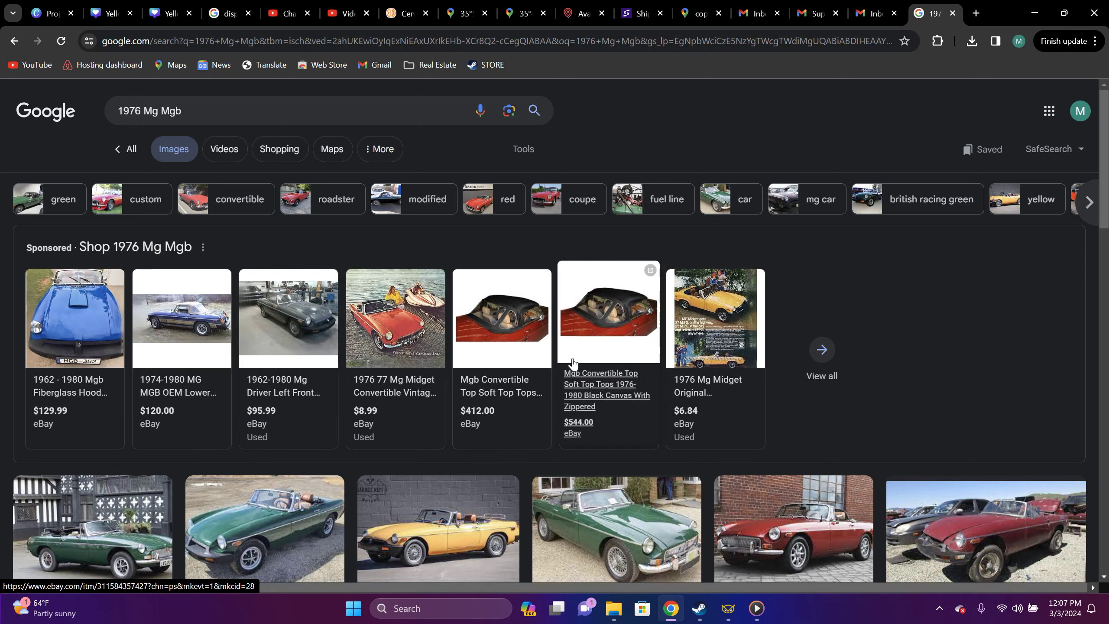
scroll(419, 360, "down", 5)
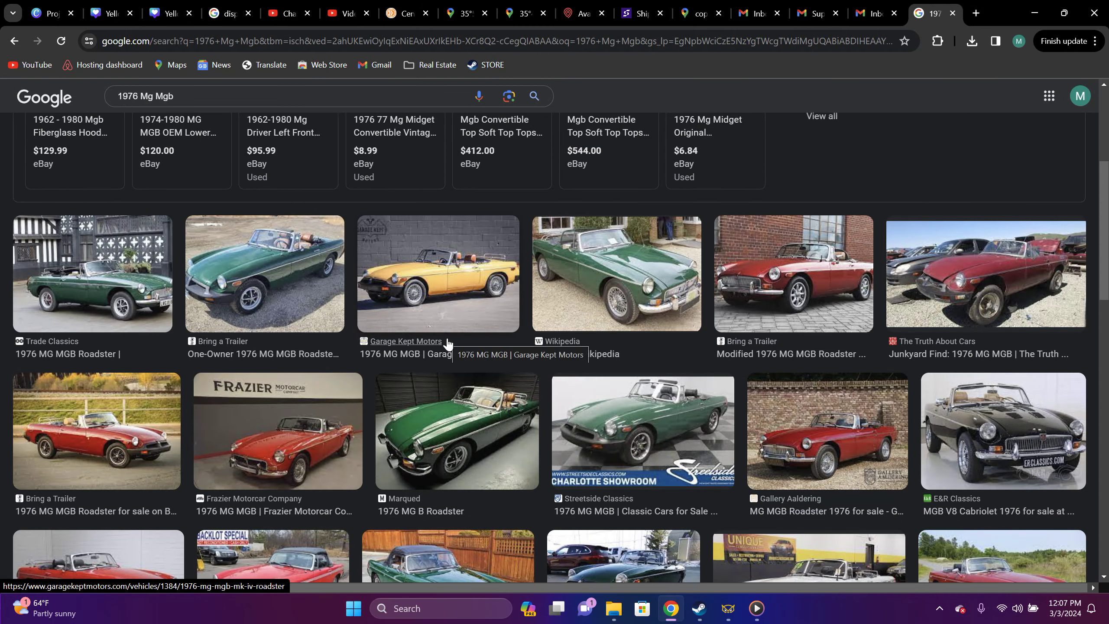
scroll(456, 351, "up", 3)
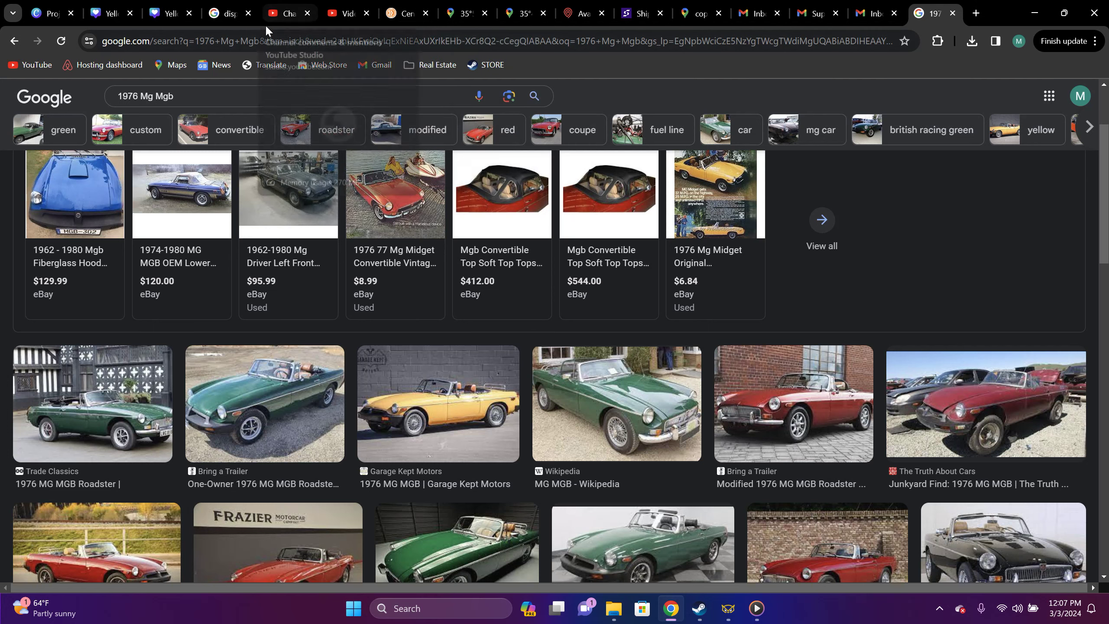
Step: Return to CentralDispatch and close the two route map tabs beside it
left_click(410, 13)
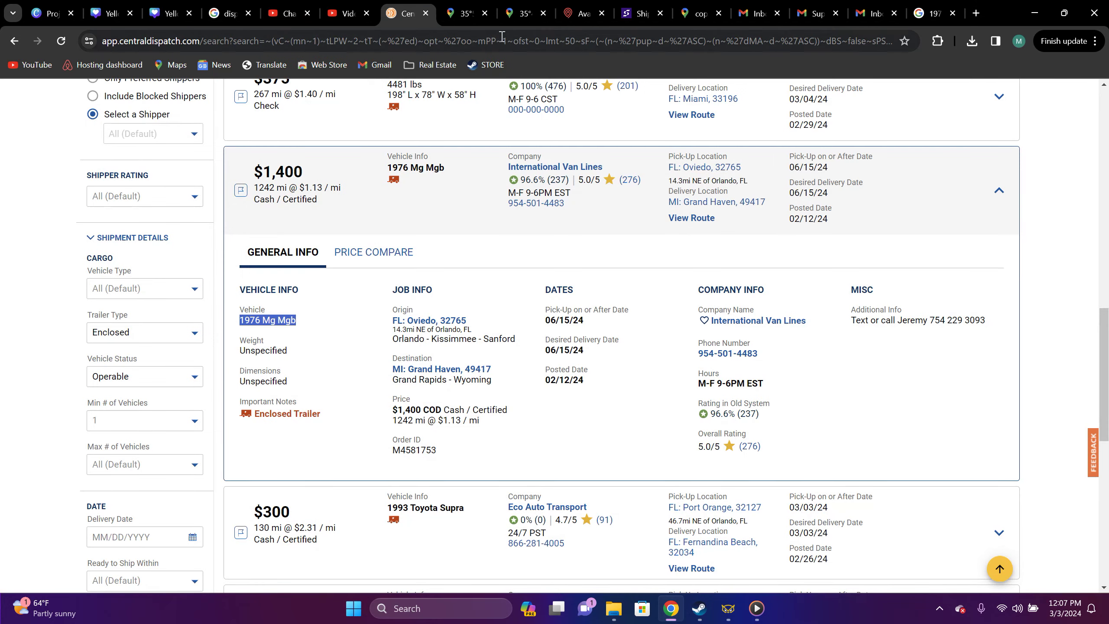
left_click(485, 13)
left_click(485, 13)
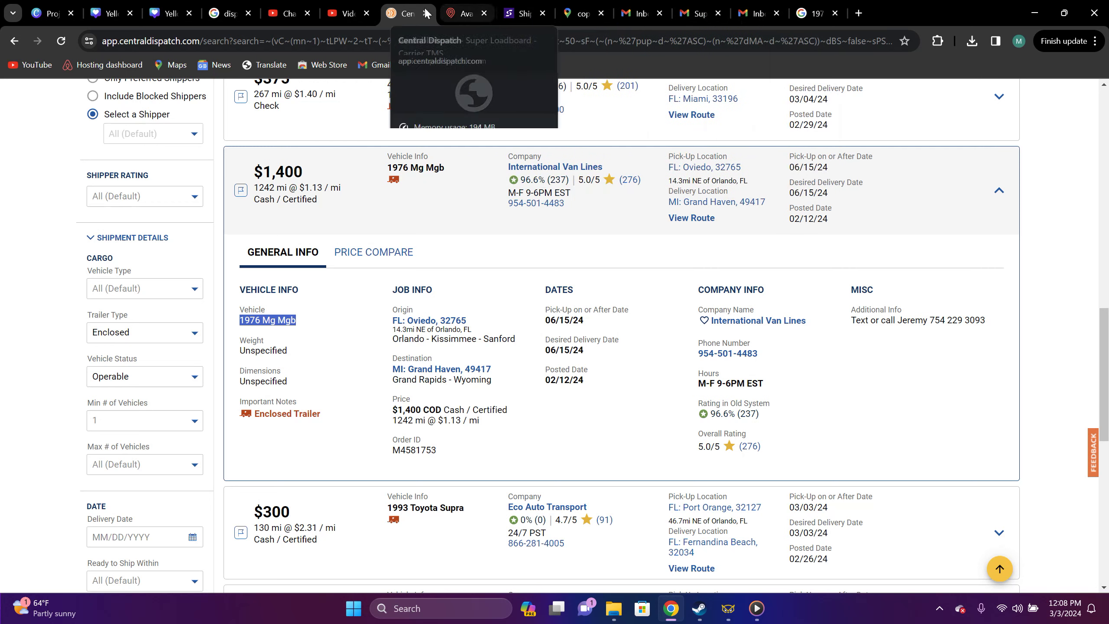
Step: Review the 1976 Mg Mgb load's destination, price and dates, and collapse its details
scroll(483, 363, "down", 5)
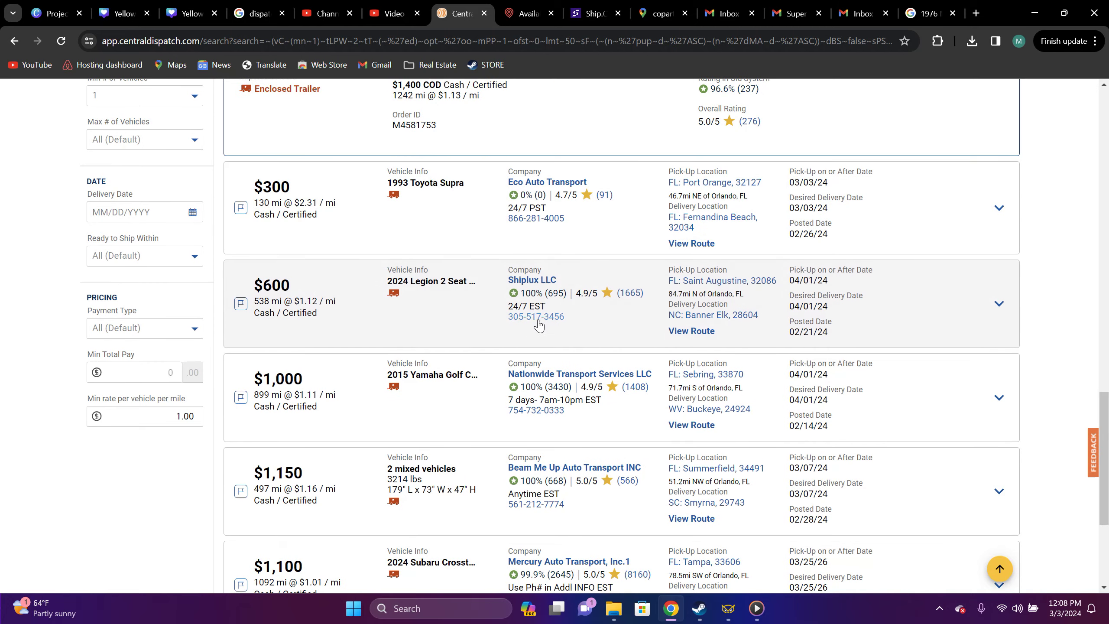
scroll(537, 330, "up", 4)
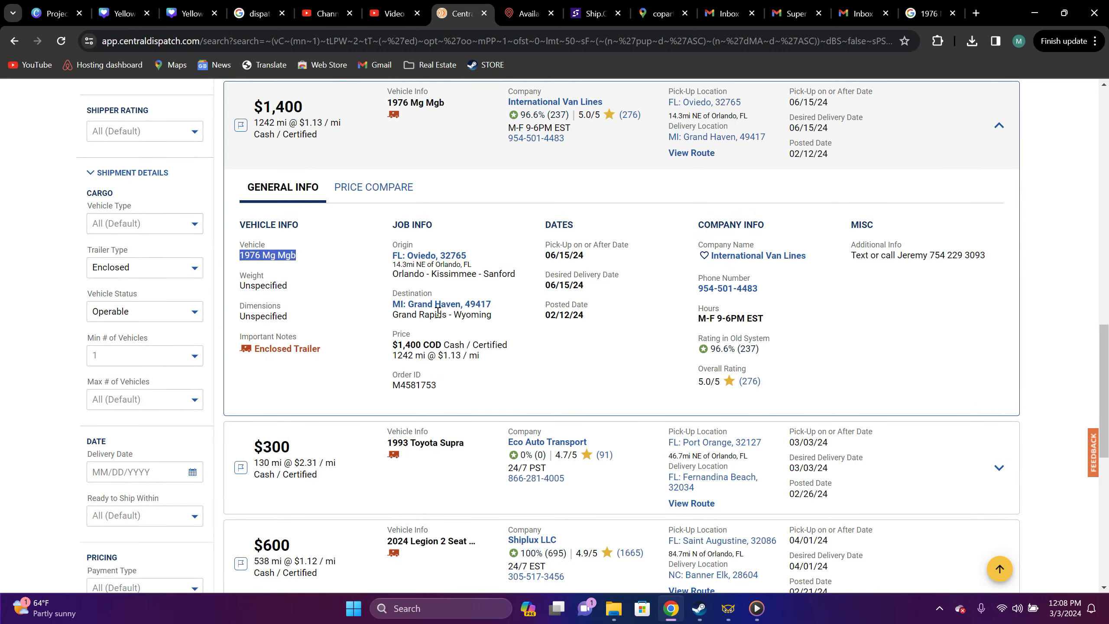
left_click(317, 387)
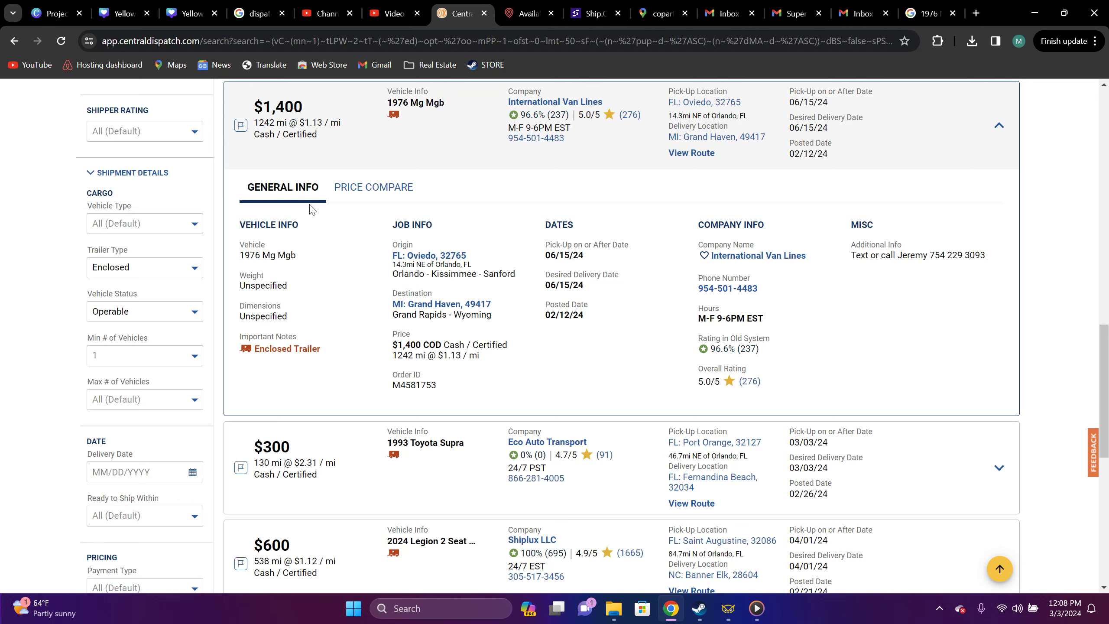
left_click(367, 168)
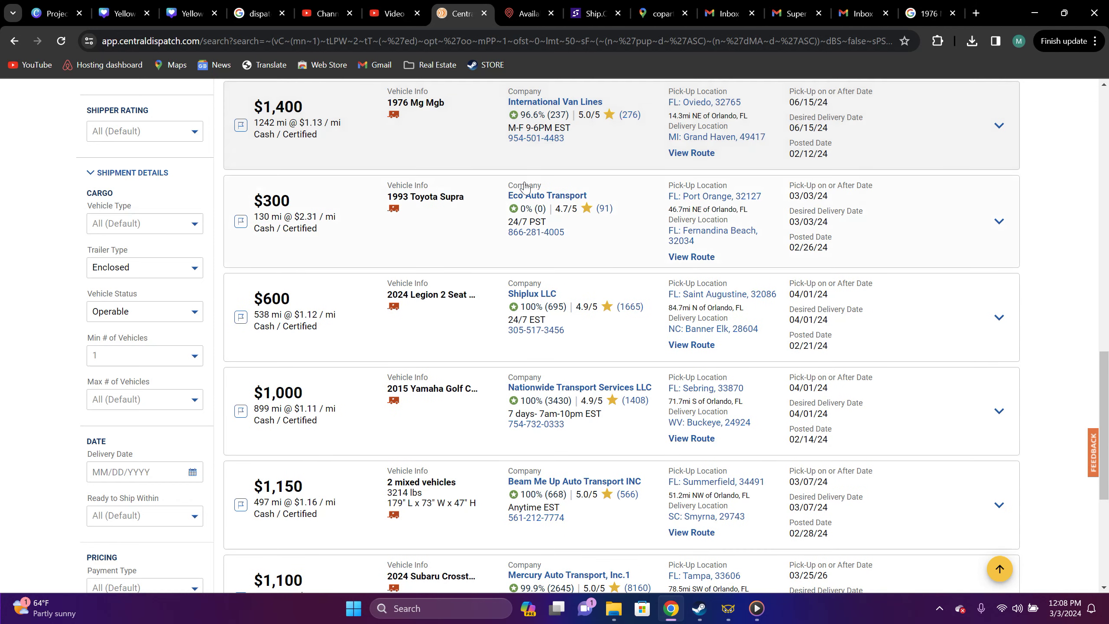
Step: Examine the 1993 Toyota Supra load to Fernandina Beach and the 2024 Legion golf cart load to Banner Elk for pay, distance and dates
scroll(529, 188, "up", 1)
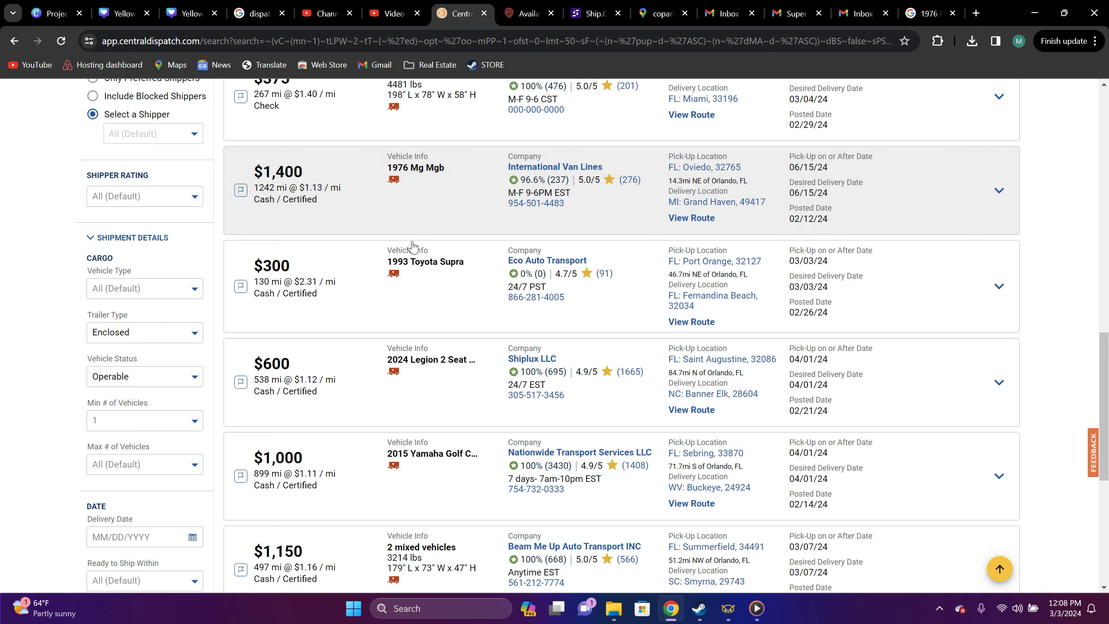
scroll(418, 247, "down", 3)
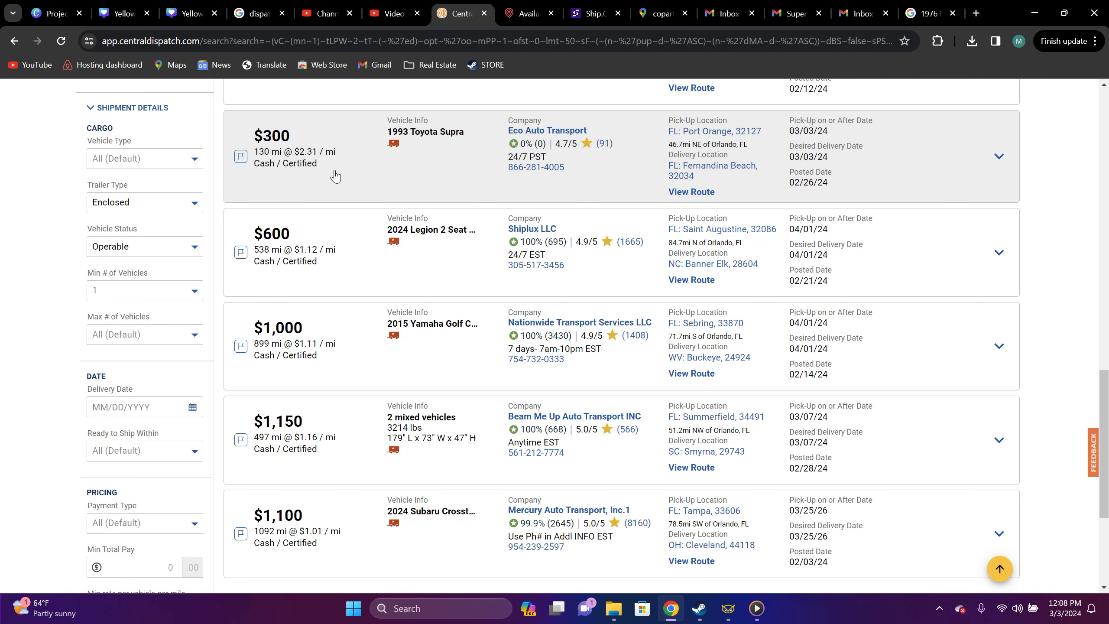
scroll(442, 188, "down", 2)
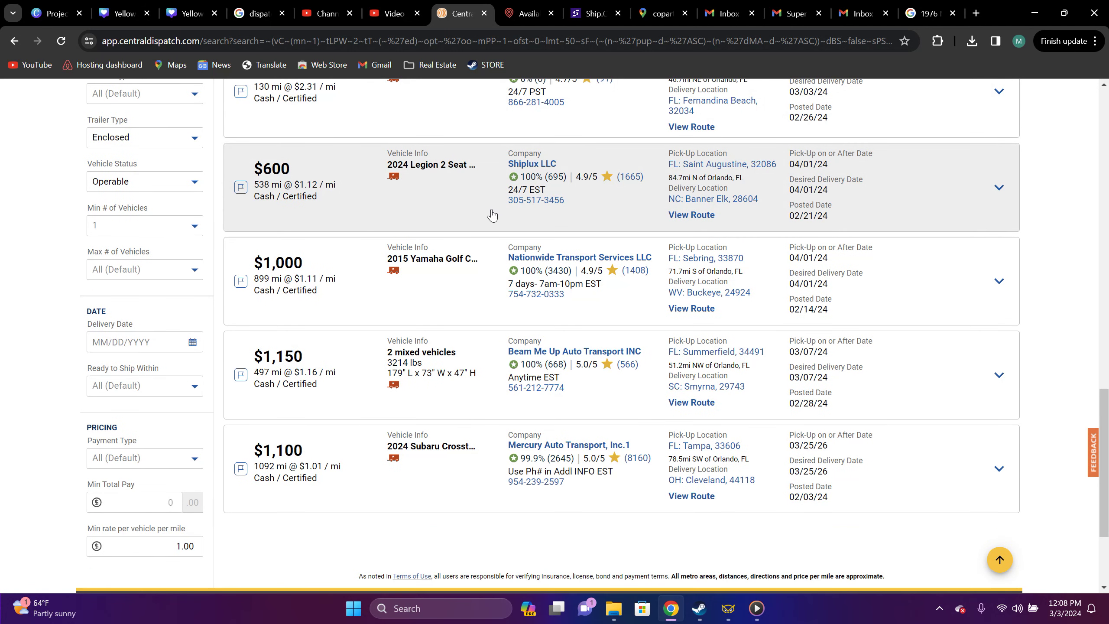
scroll(489, 214, "up", 1)
scroll(456, 253, "down", 1)
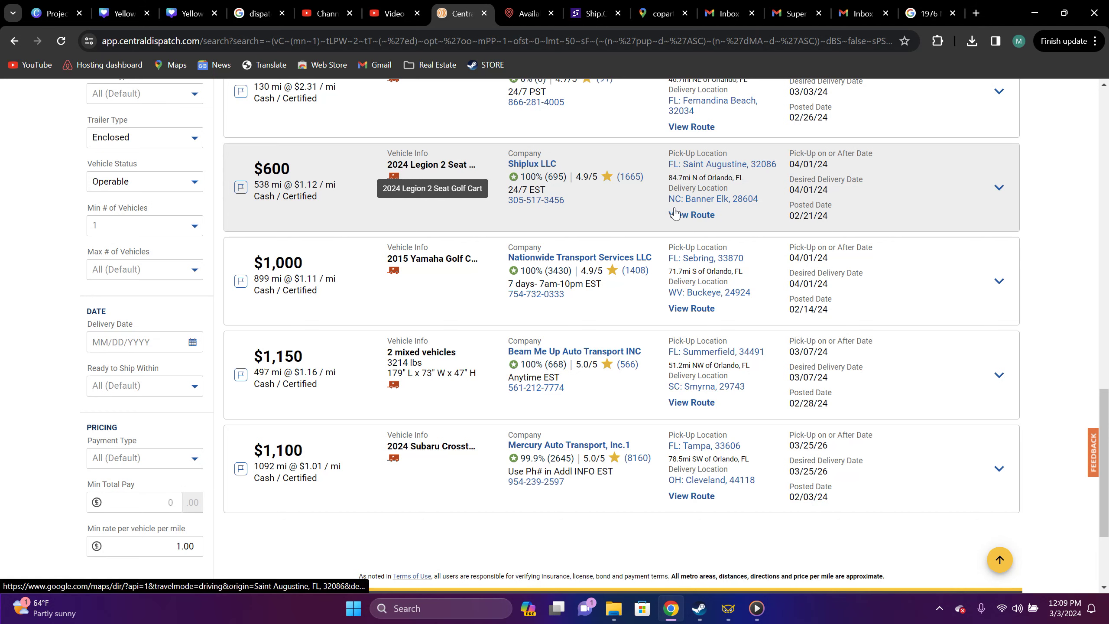
left_click(315, 223)
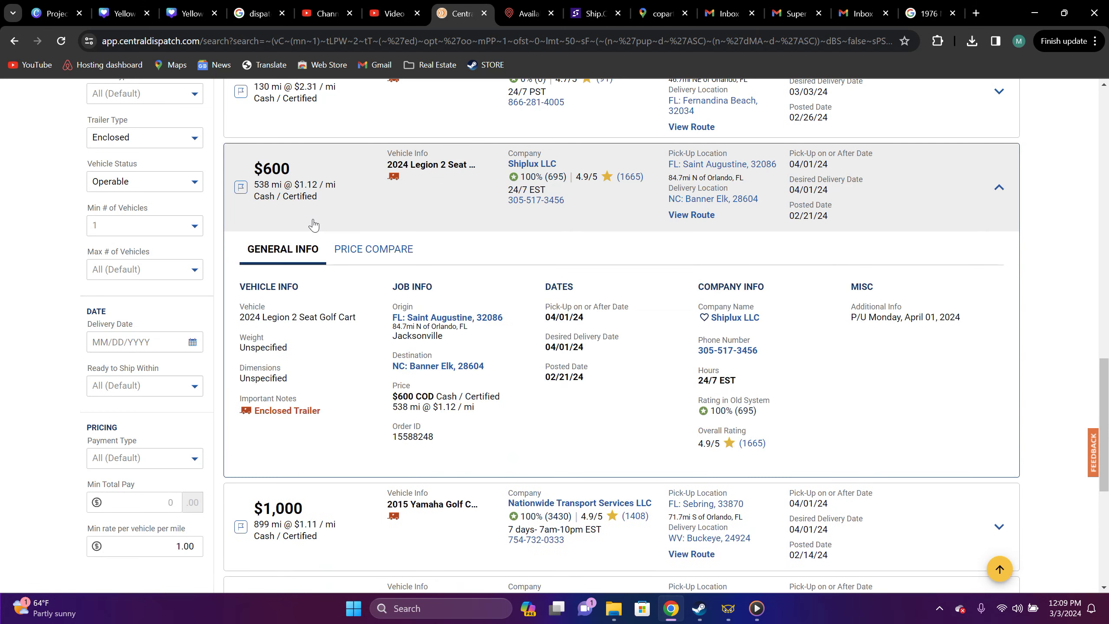
left_click(314, 224)
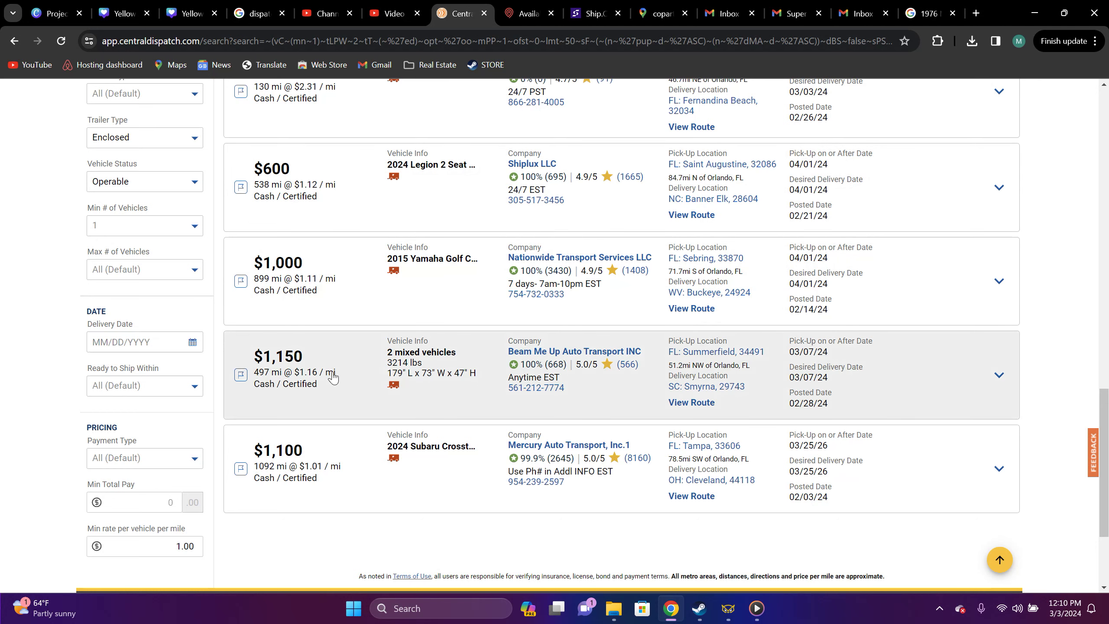
Step: Expand the two-vehicle load from Summerfield to Smyrna and examine its vehicle information for models, weight and dimensions
left_click(332, 377)
scroll(363, 280, "down", 5)
left_click(394, 175)
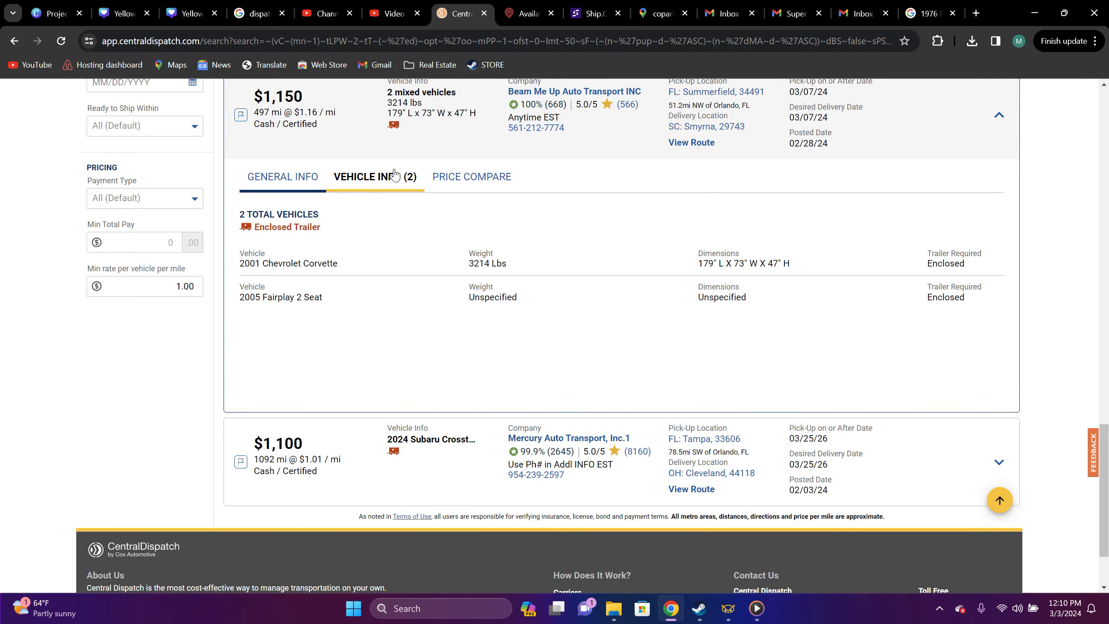
scroll(359, 231, "up", 2)
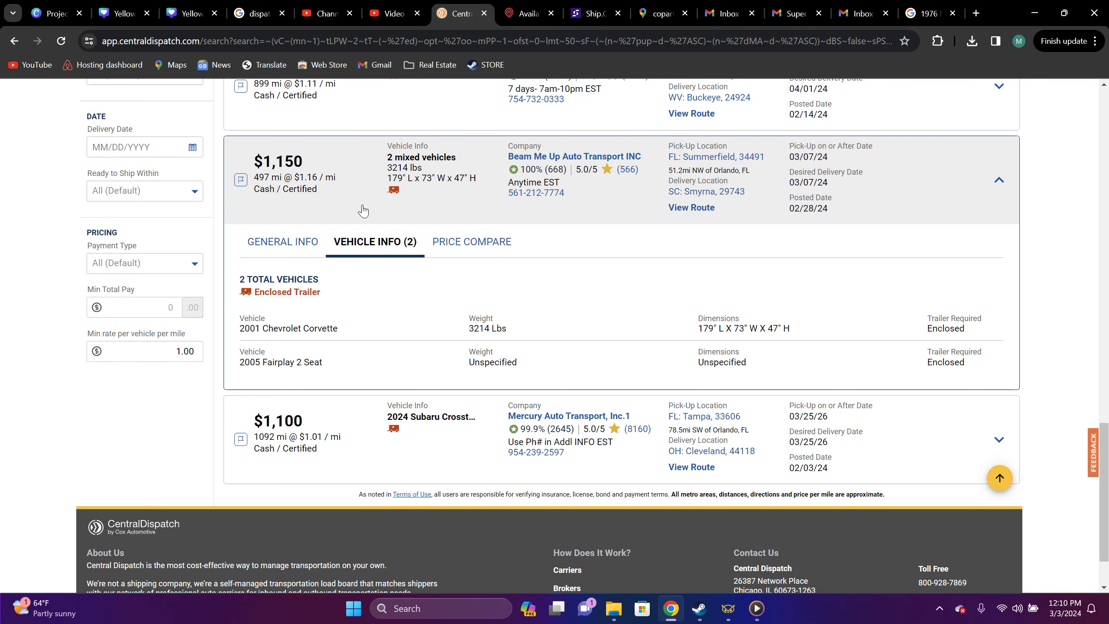
scroll(437, 283, "down", 2)
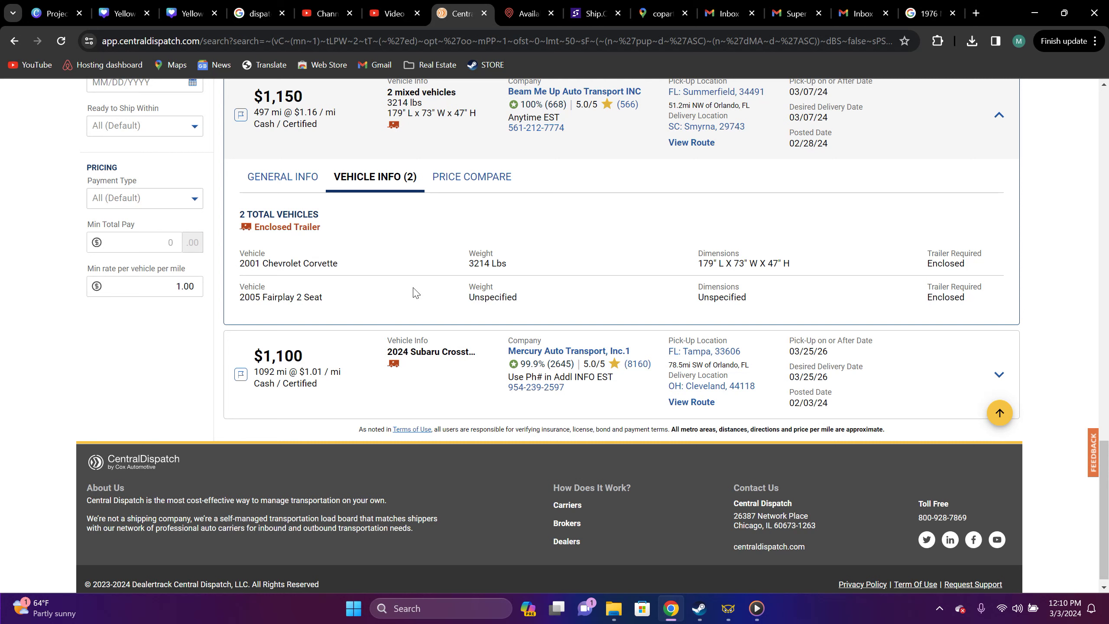
scroll(401, 280, "up", 1)
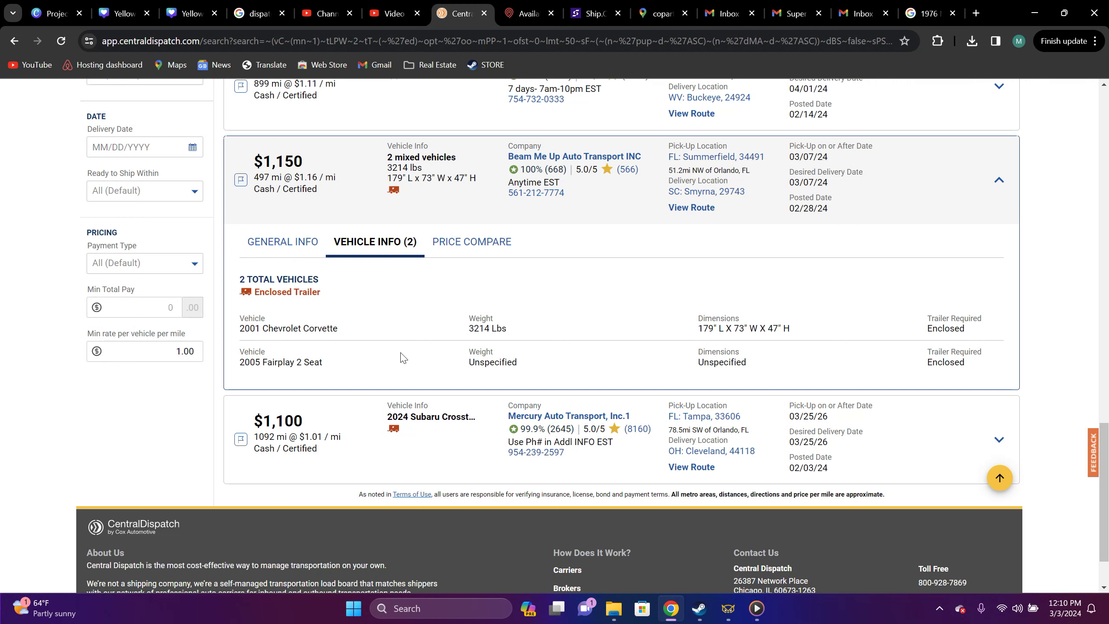
scroll(458, 328, "up", 1)
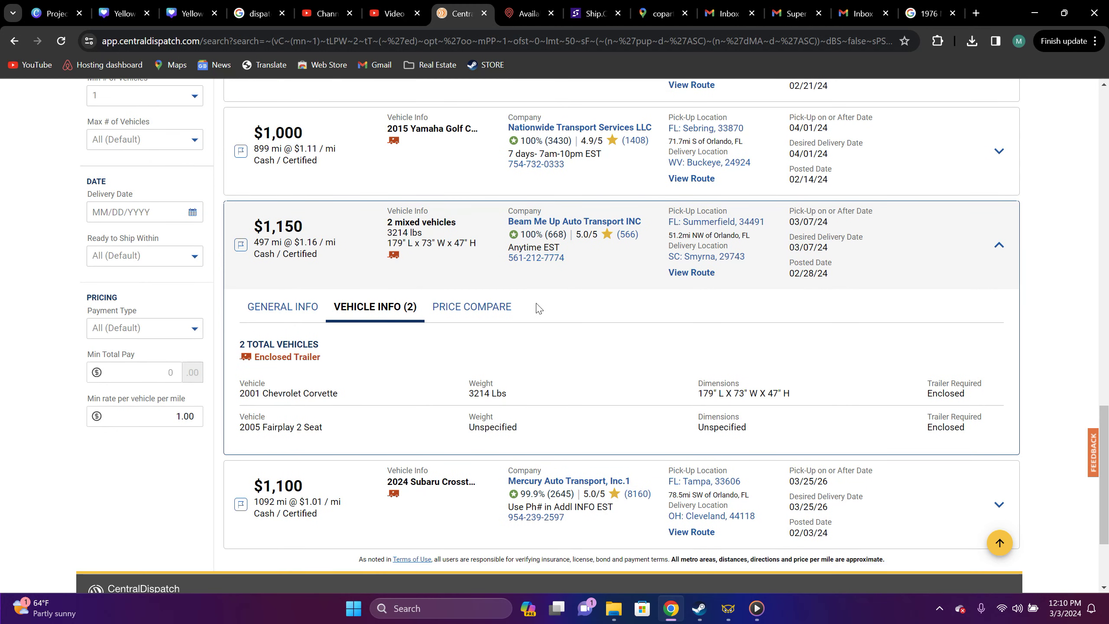
Step: Compare the other enclosed loads in the list with the two-vehicle Smyrna load for pay, pick-up location and route
scroll(364, 379, "up", 4)
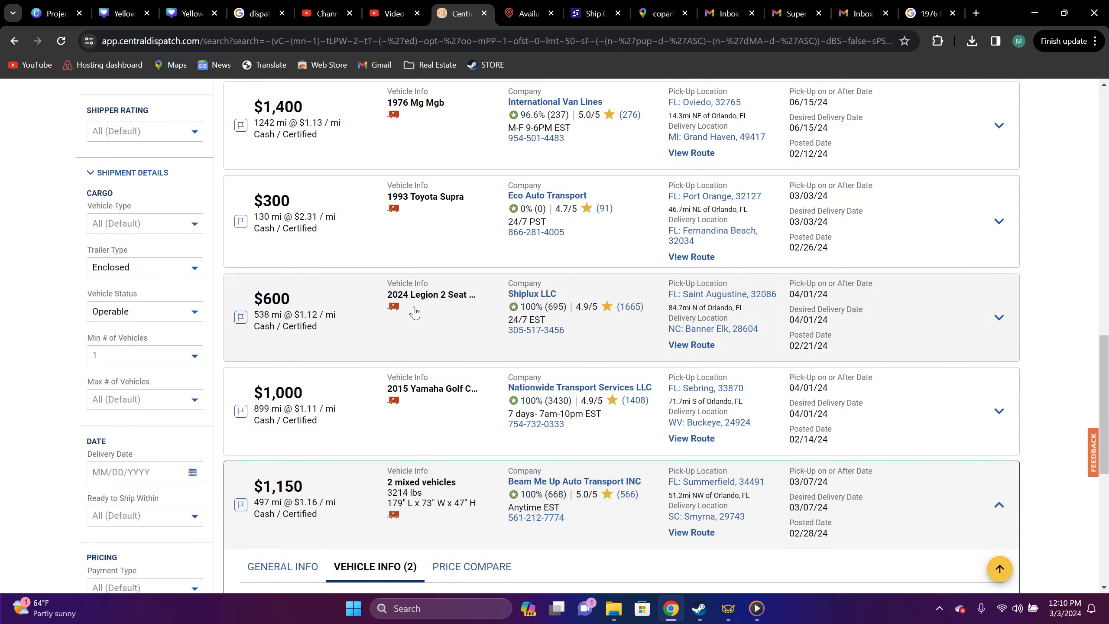
scroll(454, 367, "up", 5)
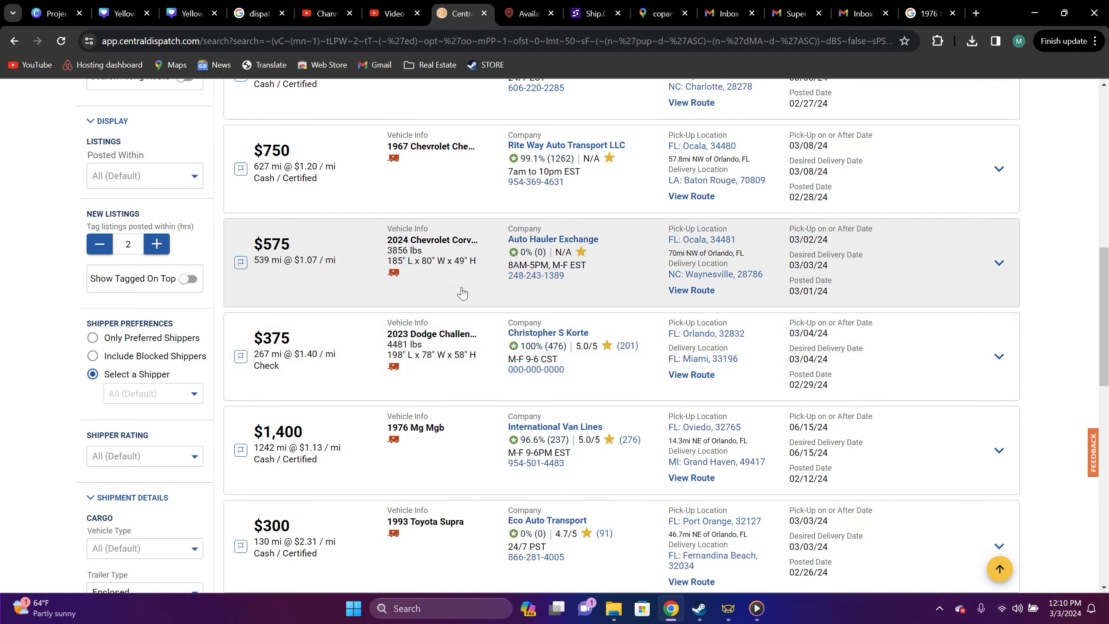
scroll(446, 341, "down", 5)
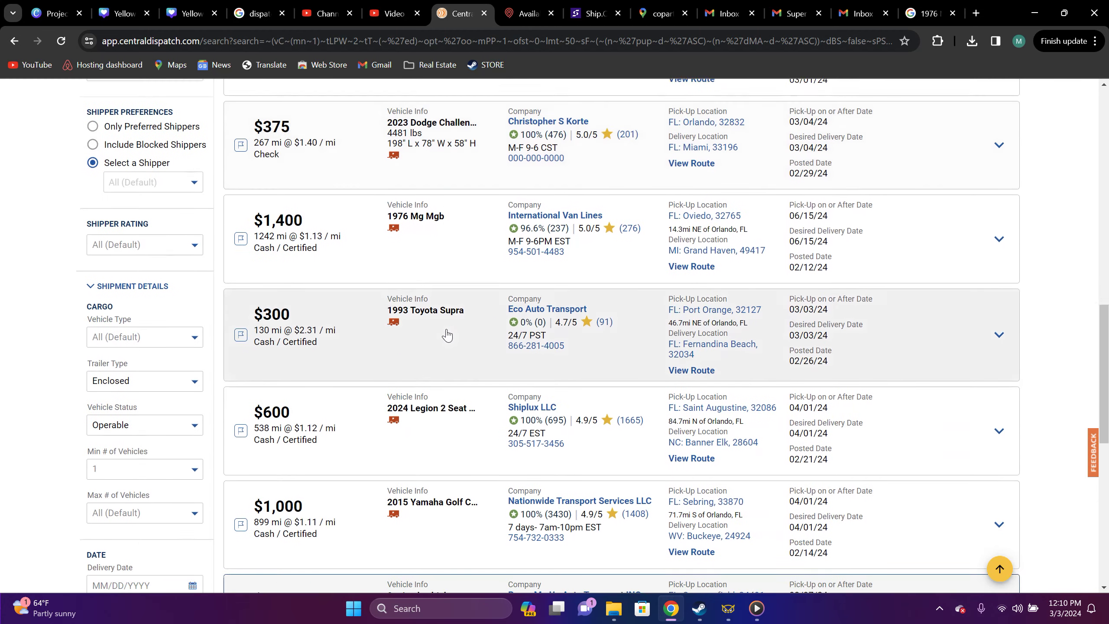
scroll(447, 335, "down", 3)
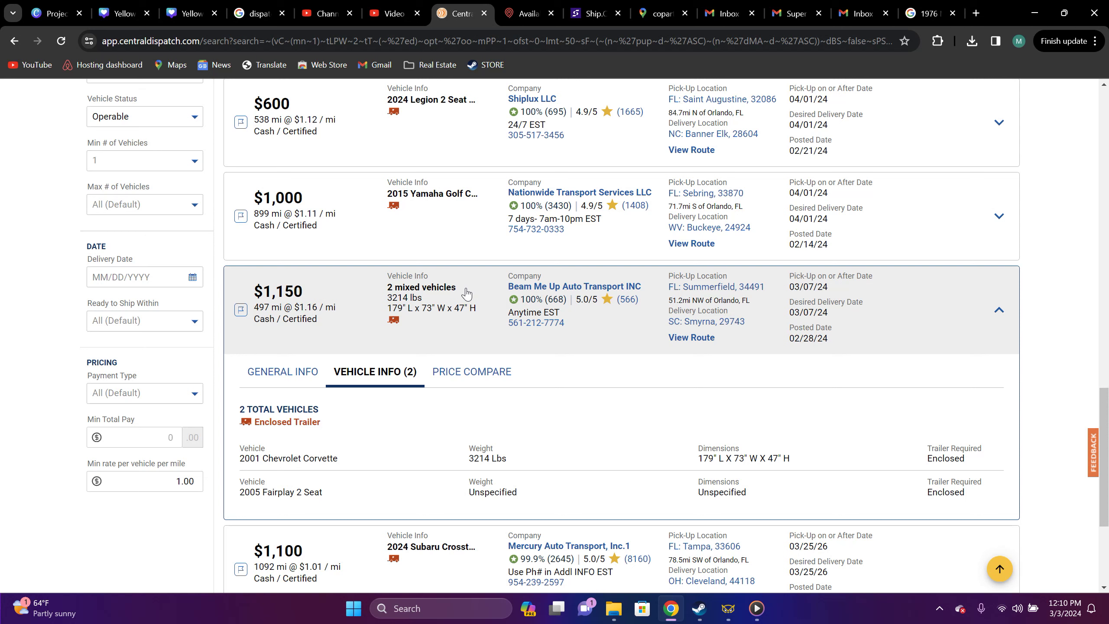
scroll(530, 379, "down", 1)
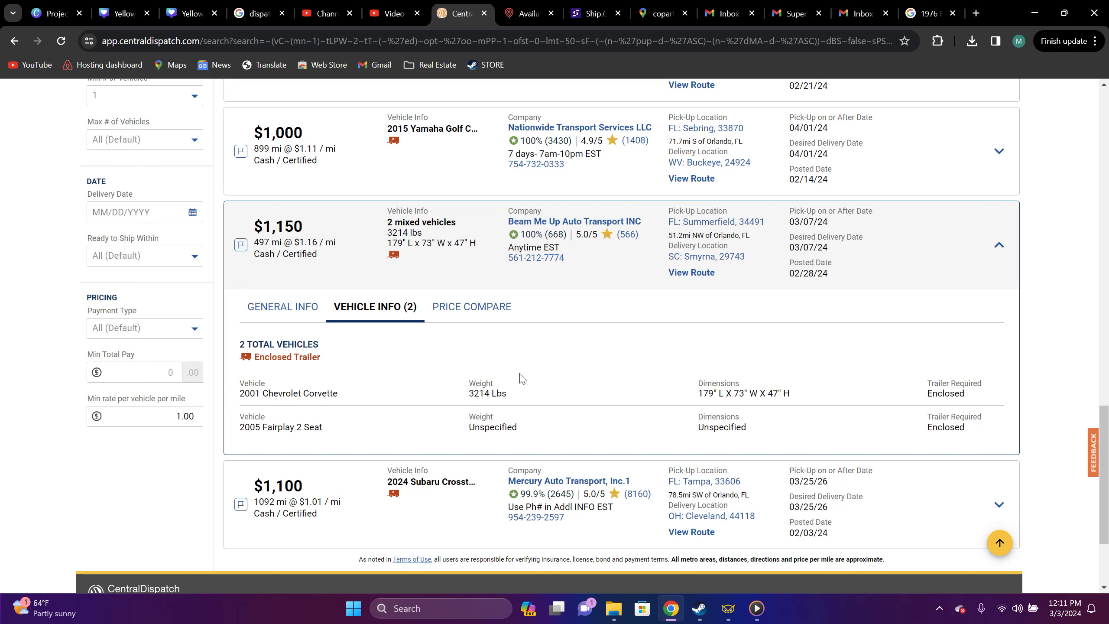
scroll(441, 340, "up", 1)
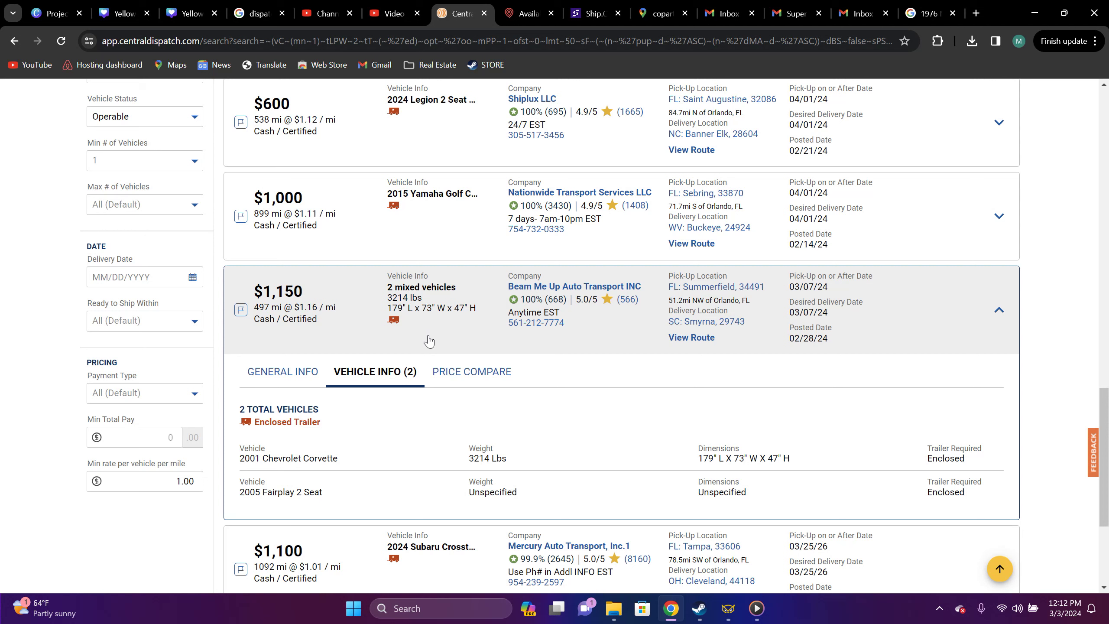
Step: Collapse the two-vehicle load, and examine the 2024 Subaru Crosstek load from Tampa to Cleveland for pay, dates and additional info
left_click(1000, 310)
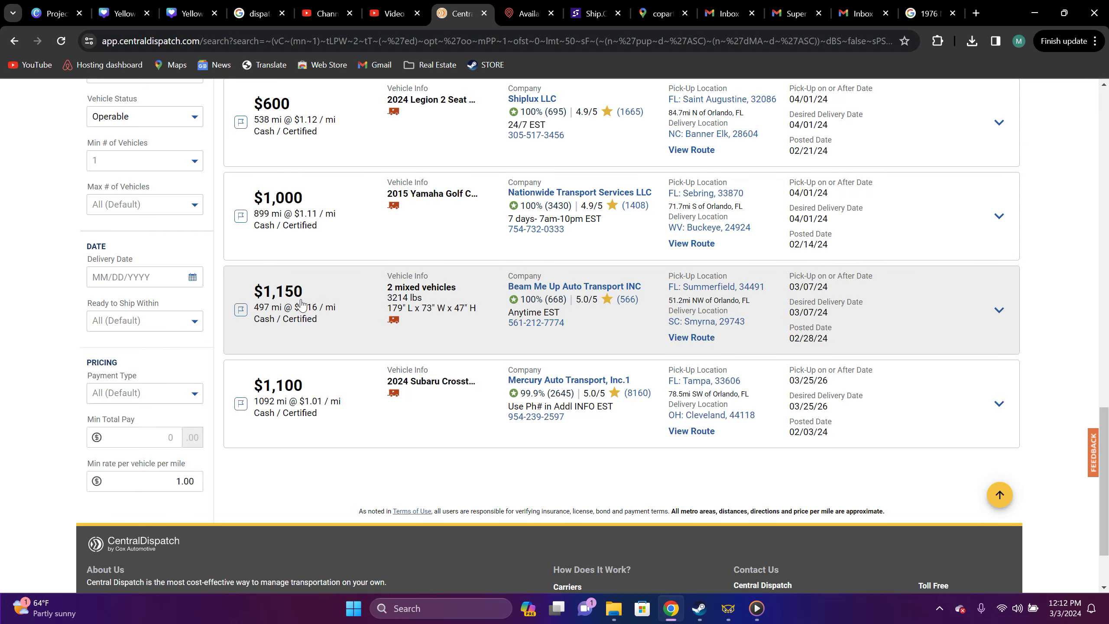
scroll(299, 302, "down", 2)
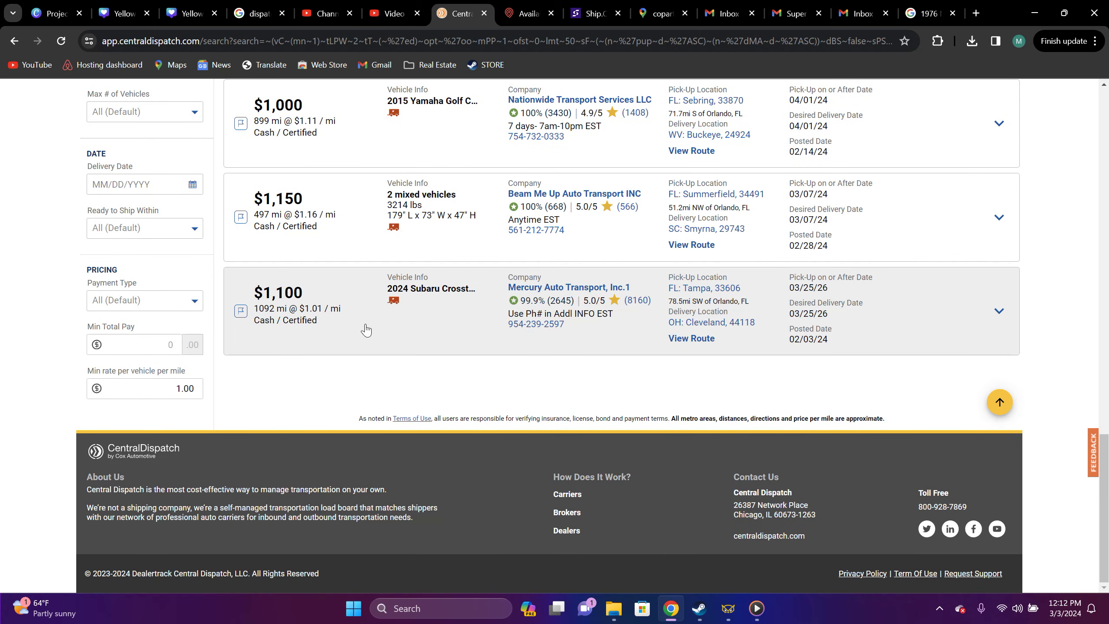
left_click(466, 306)
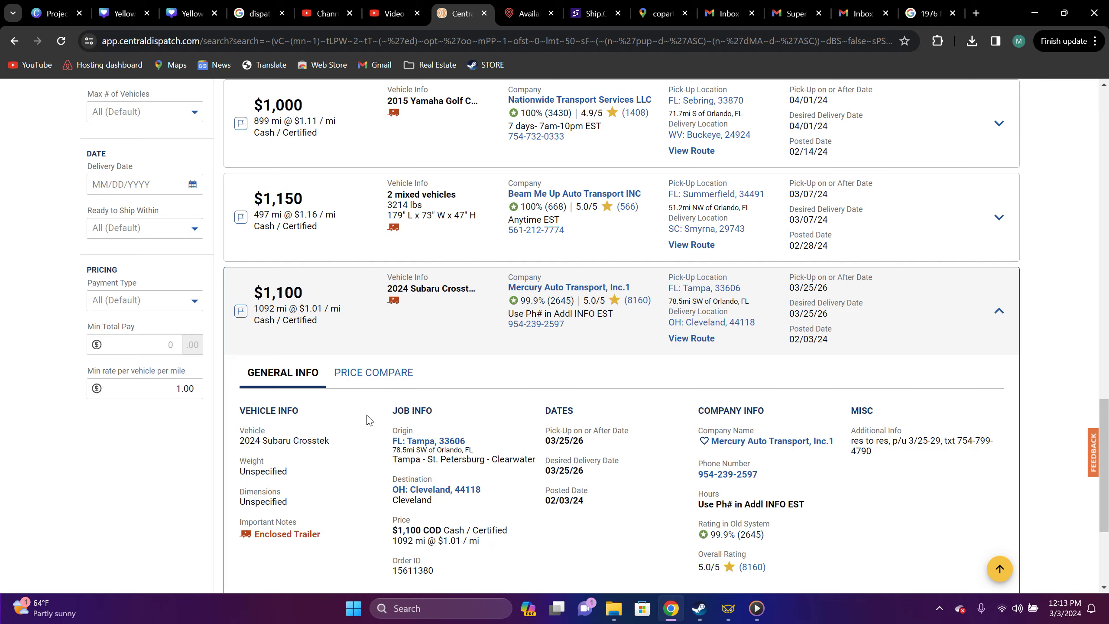
scroll(370, 420, "up", 1)
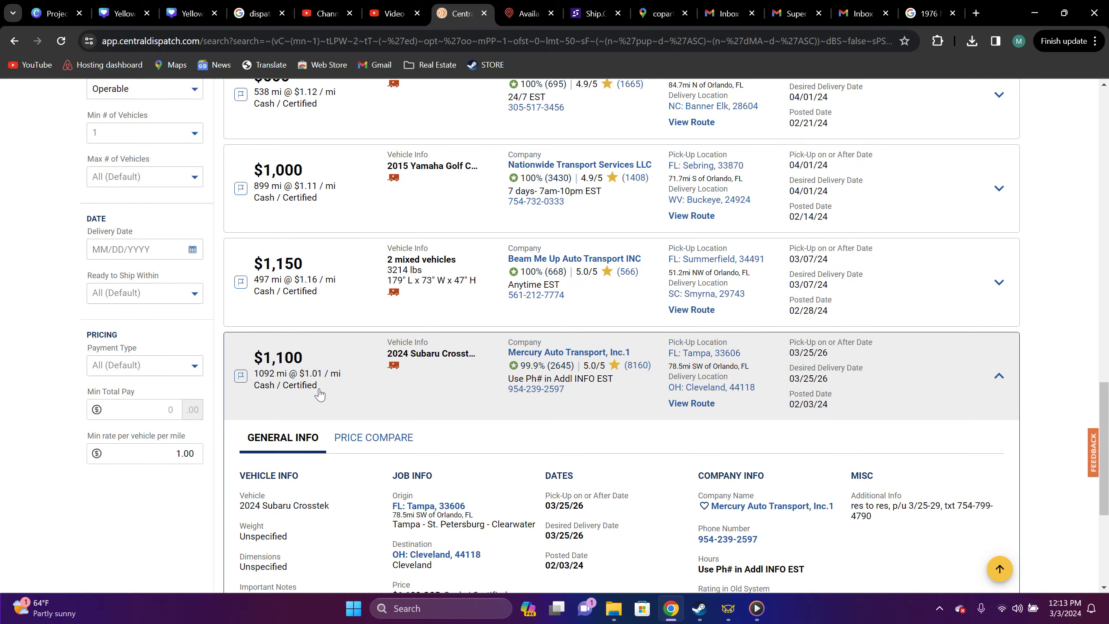
Step: Collapse the 2024 Subaru Crosstek load and review the enclosed Orlando-area listings for pay and rate per mile
scroll(320, 394, "down", 1)
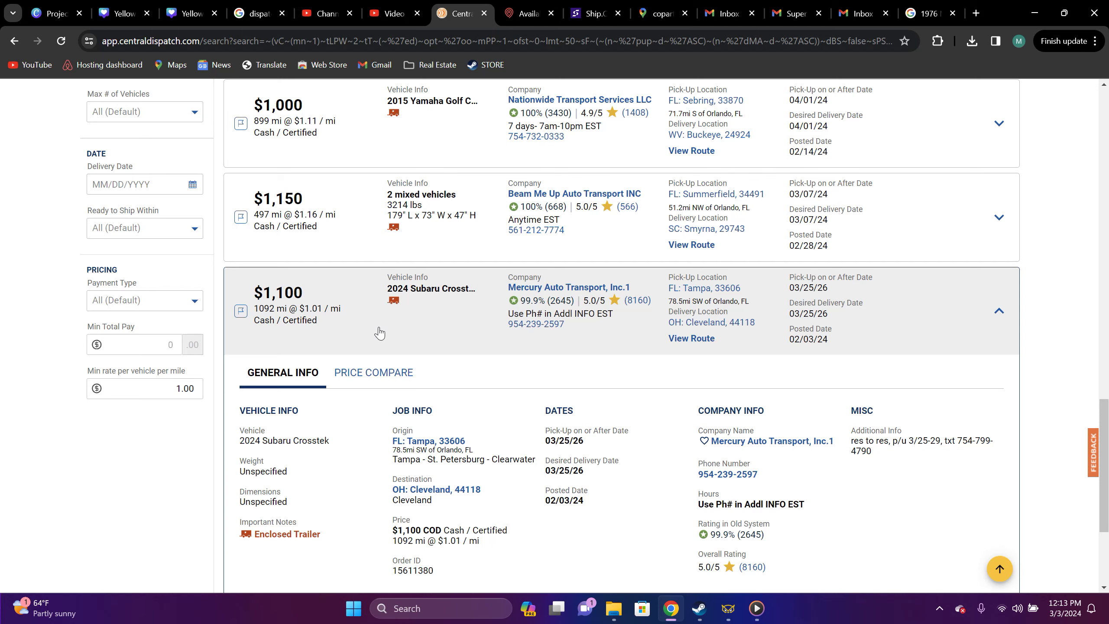
left_click(403, 332)
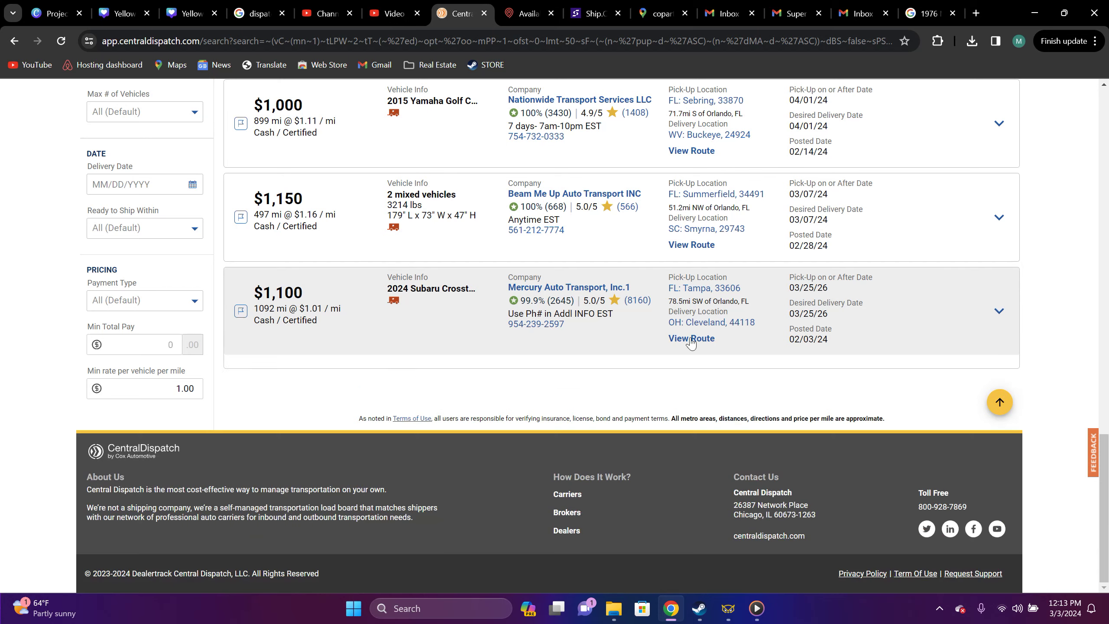
scroll(557, 407, "up", 15)
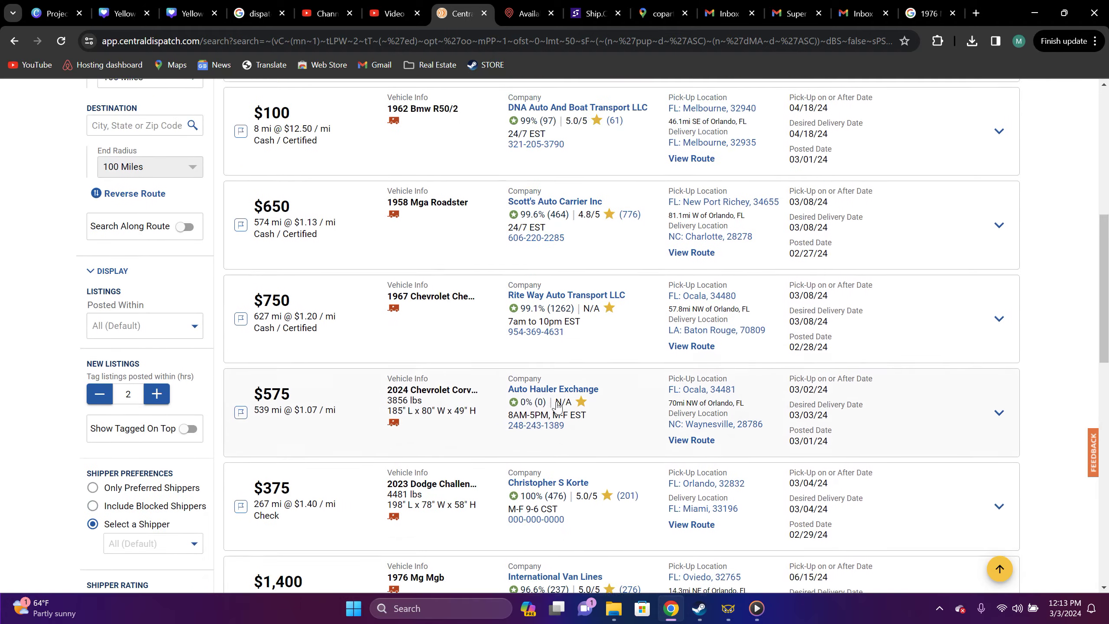
scroll(557, 408, "up", 8)
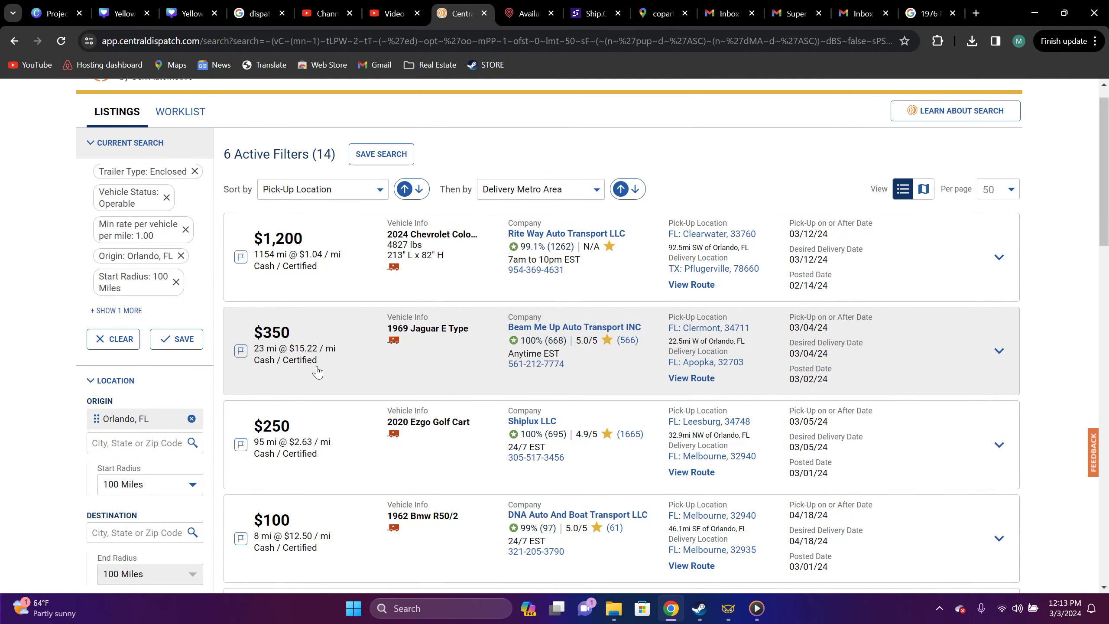
scroll(314, 371, "down", 3)
scroll(336, 416, "down", 3)
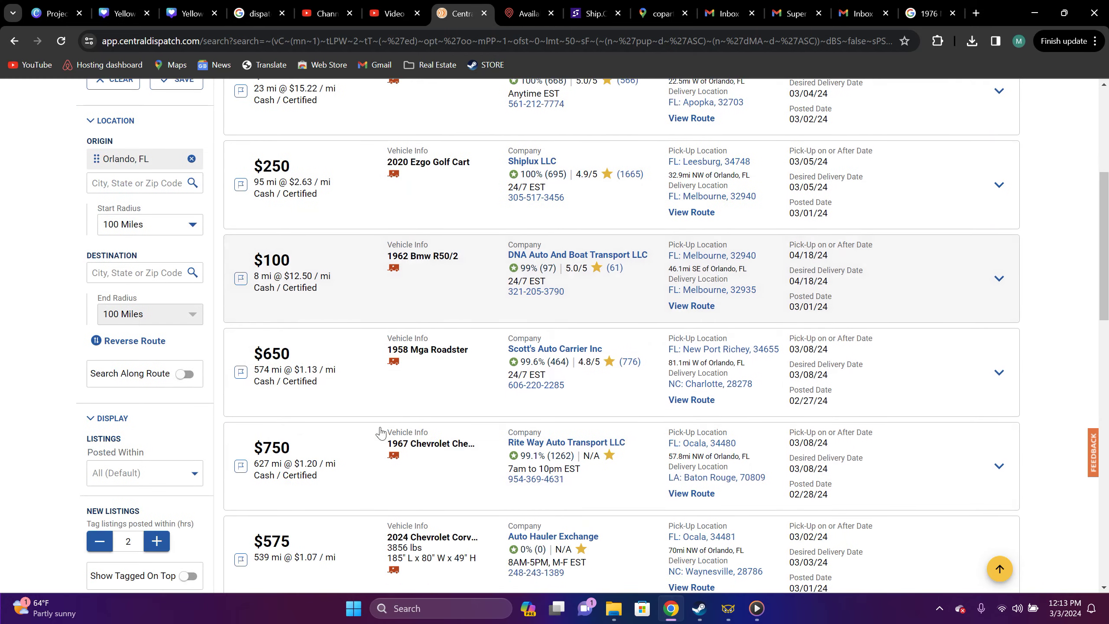
scroll(434, 391, "up", 6)
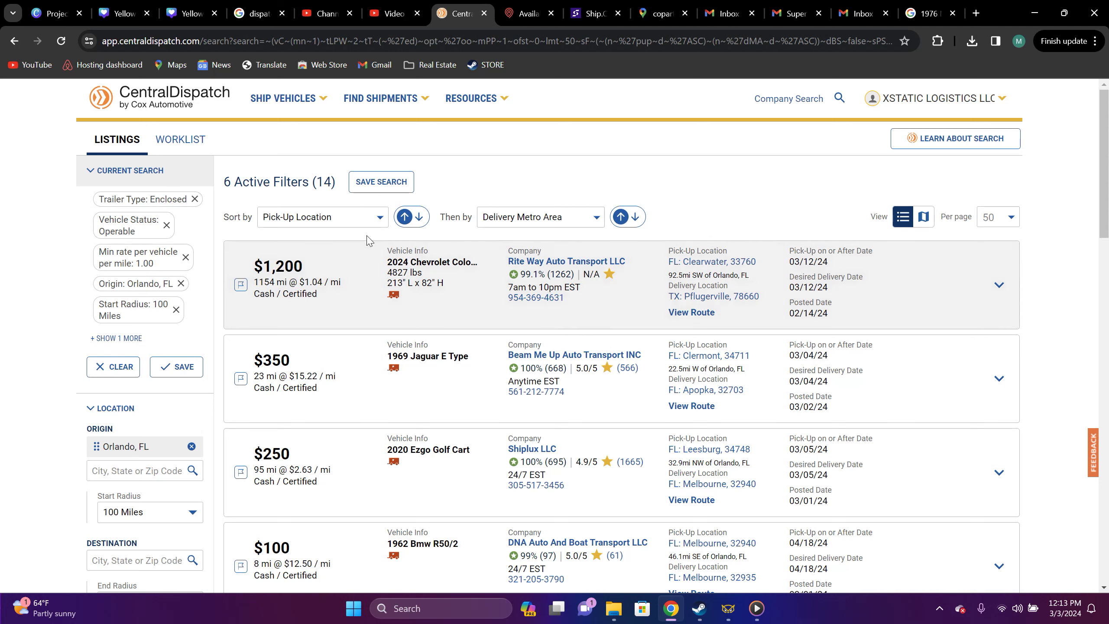
Step: Switch to the Super Dispatch loadboard, and set pickup to Orlando, FL with a 100 mi radius and no delivery location
left_click(523, 19)
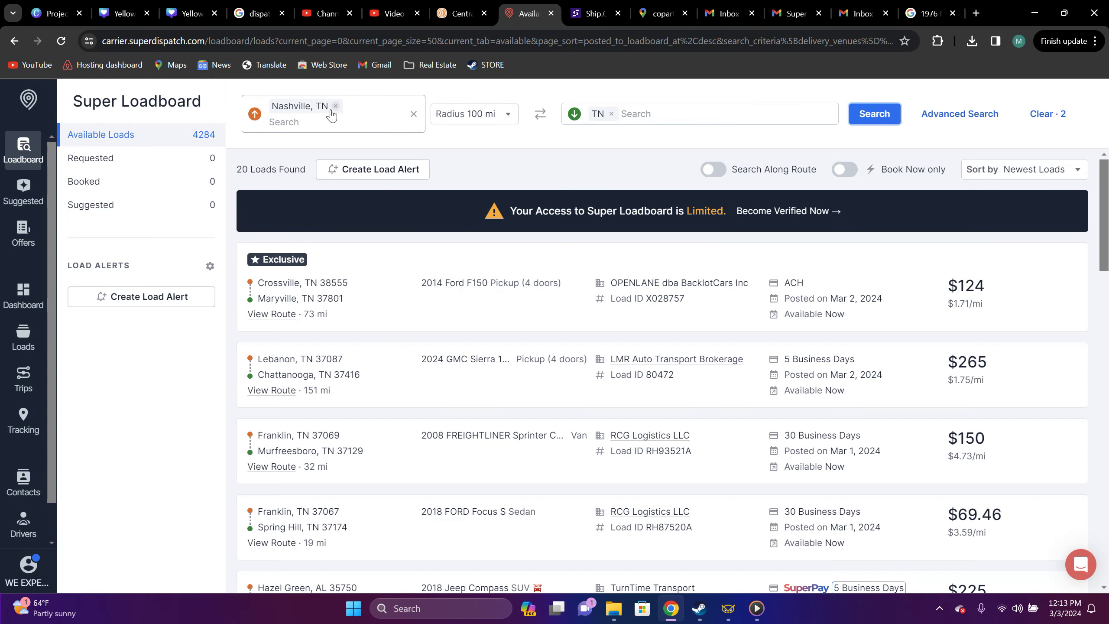
left_click(335, 107)
left_click(279, 107)
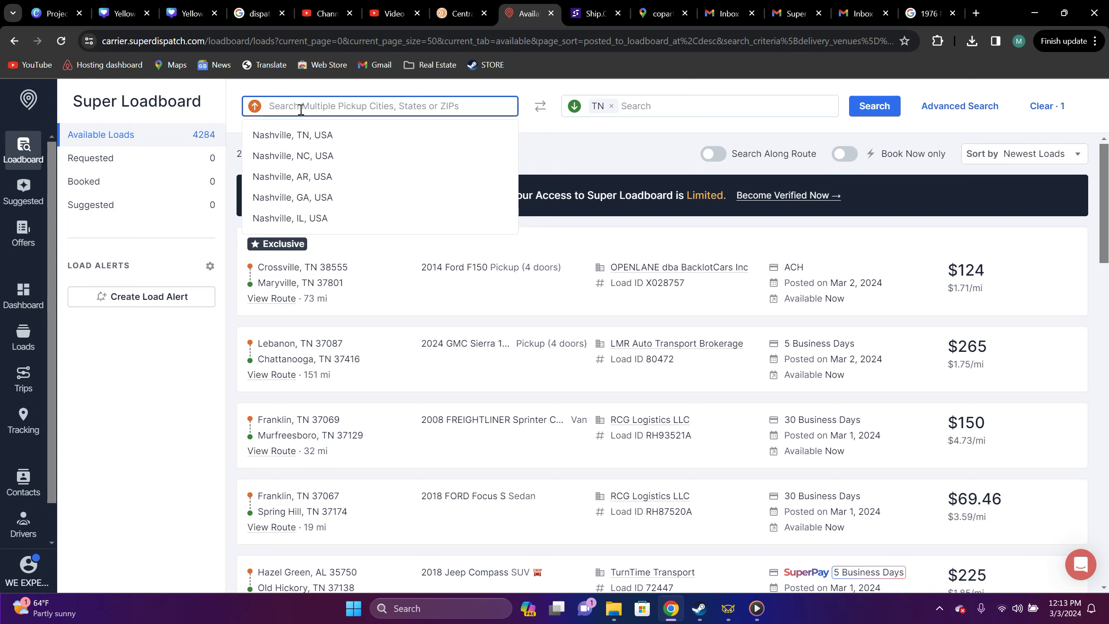
type("or")
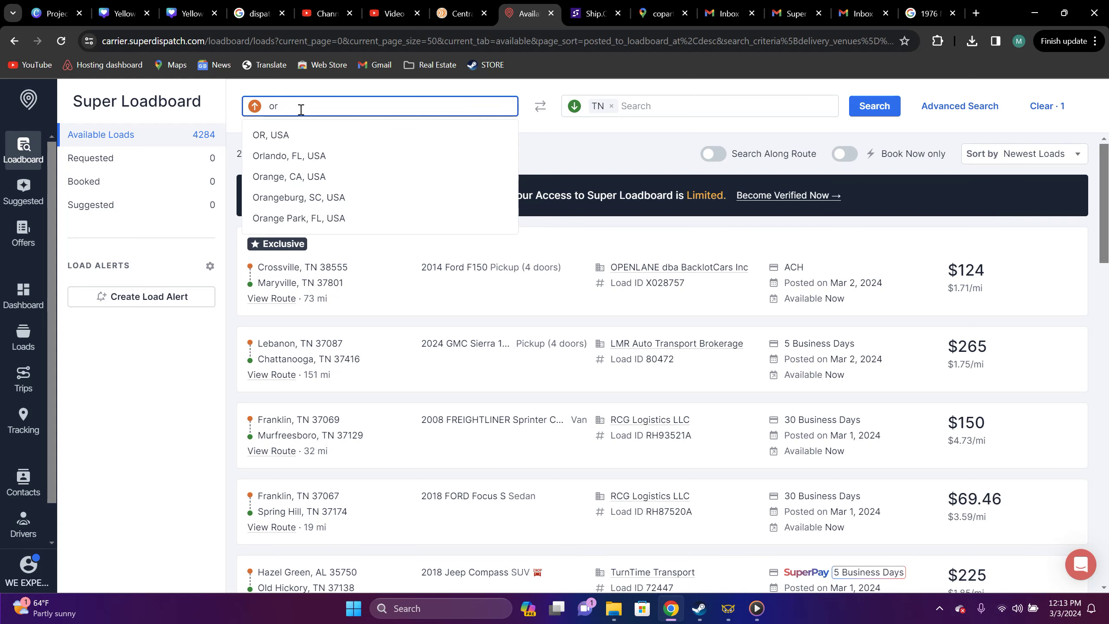
left_click(290, 156)
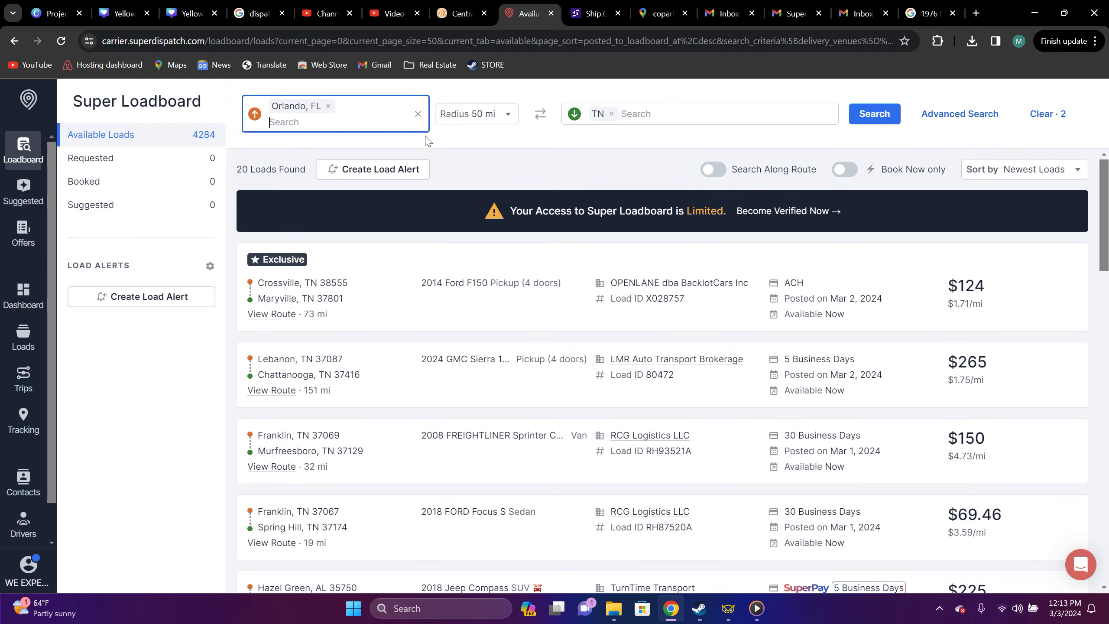
left_click(507, 113)
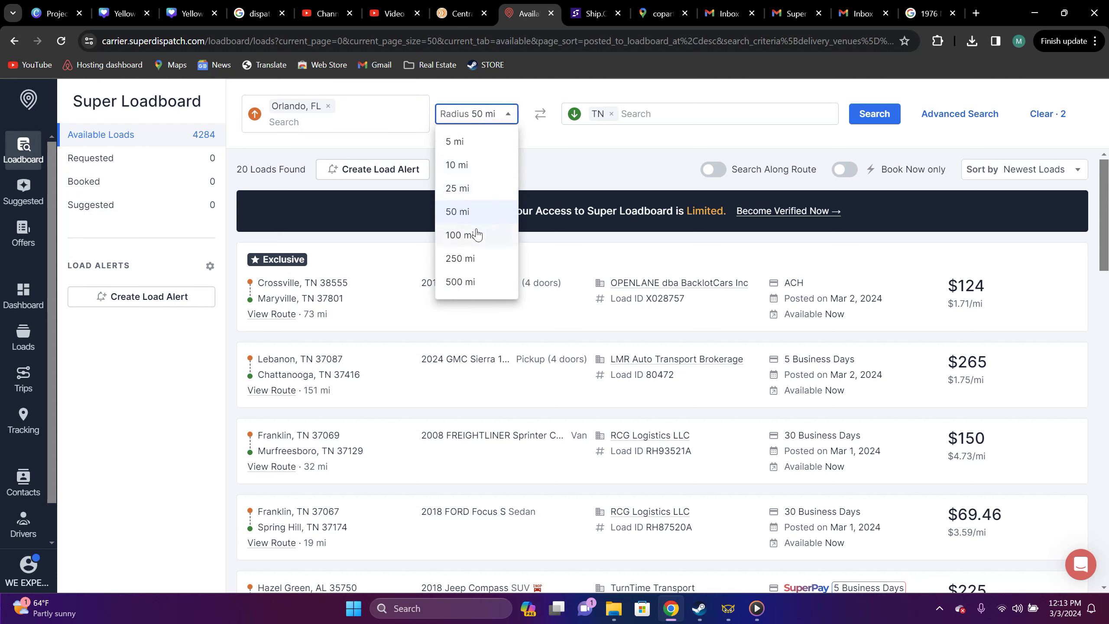
left_click(477, 235)
left_click(612, 113)
Step: Restrict the advanced search to the Enclosed transport type and run the search
left_click(959, 113)
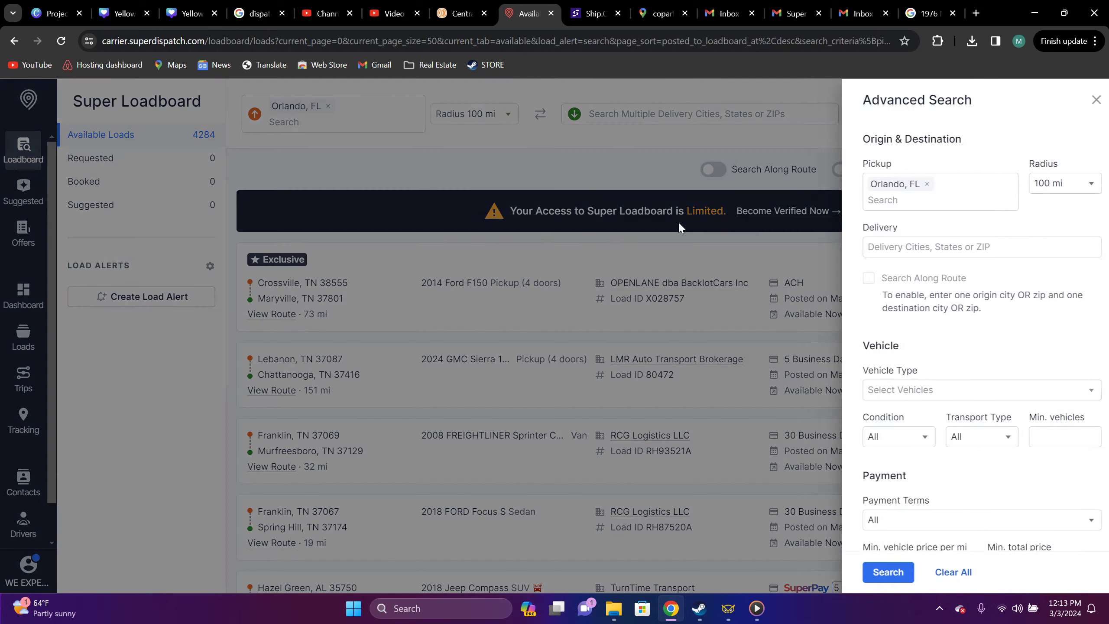
left_click(1013, 393)
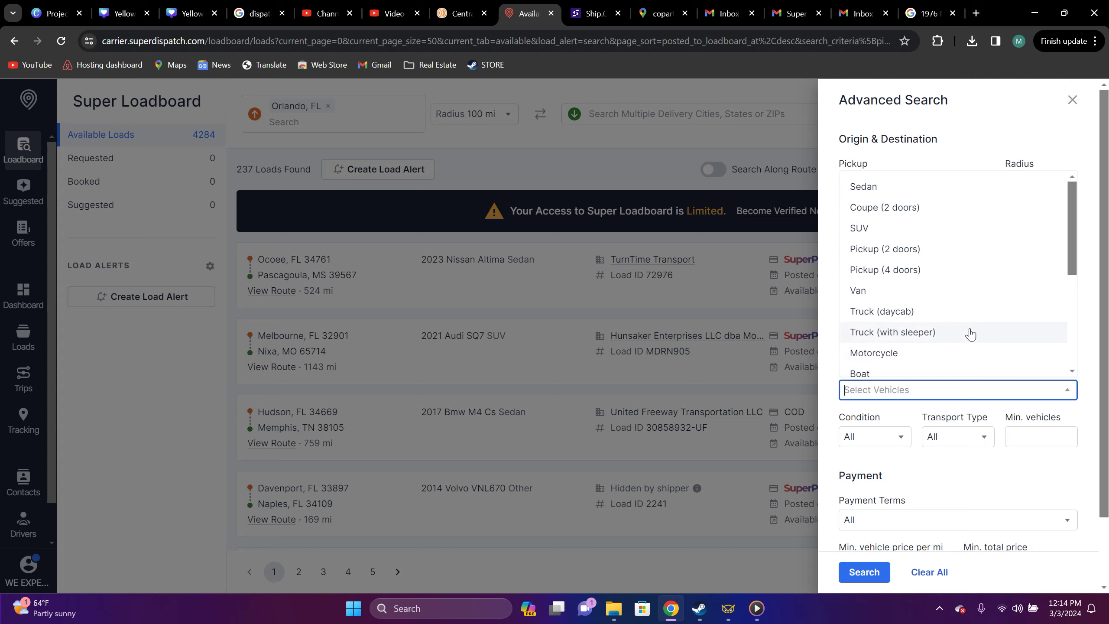
scroll(969, 339, "down", 1)
scroll(968, 339, "down", 3)
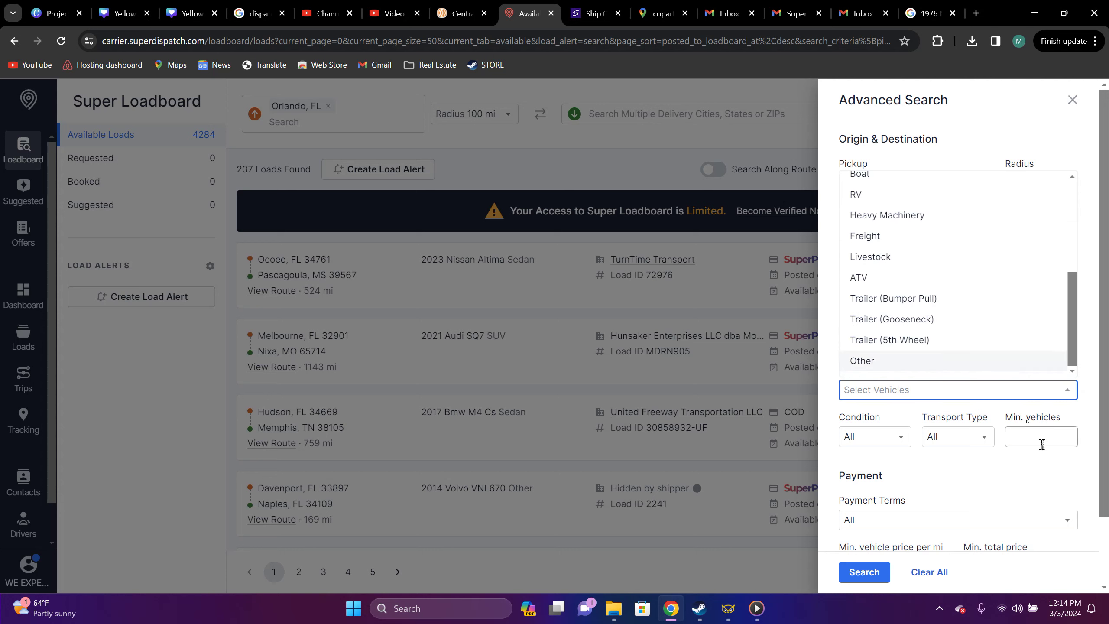
left_click(1036, 474)
scroll(939, 321, "down", 2)
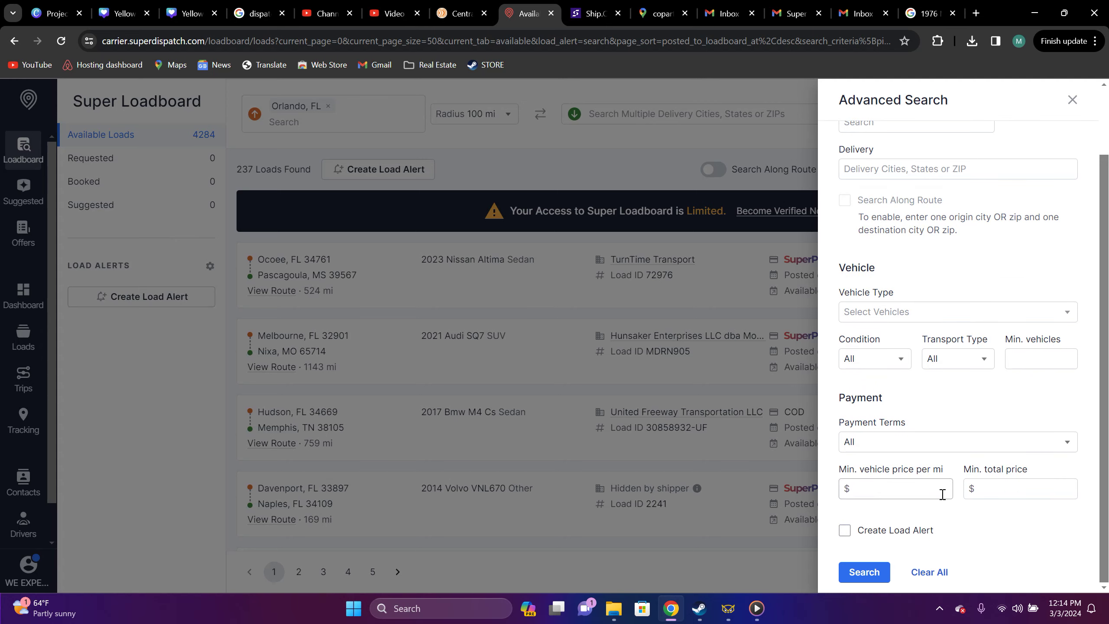
left_click(976, 364)
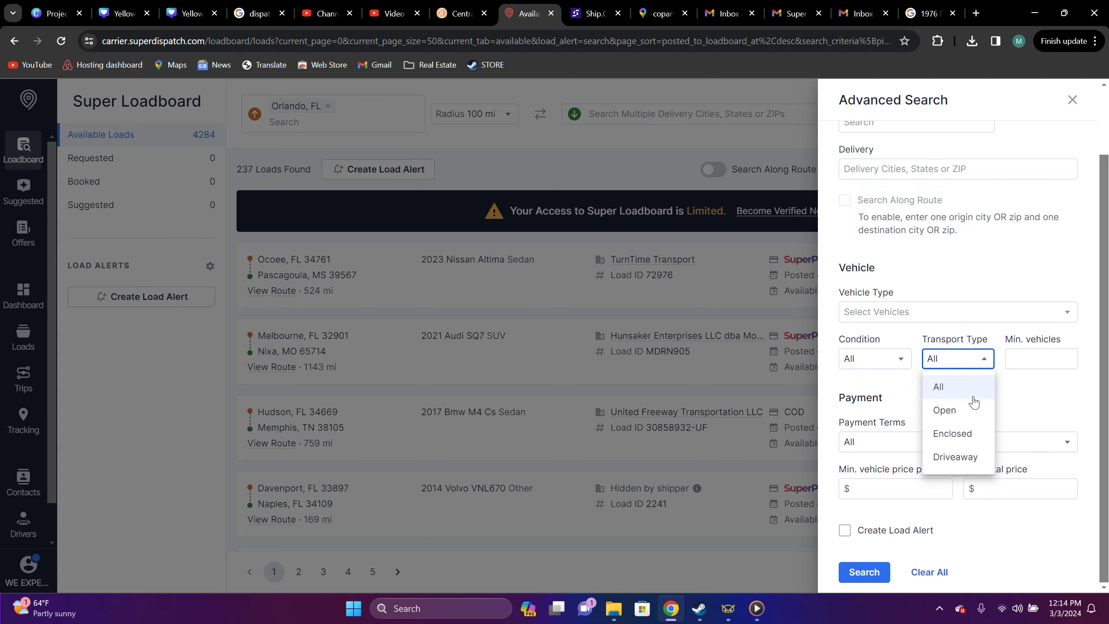
left_click(962, 434)
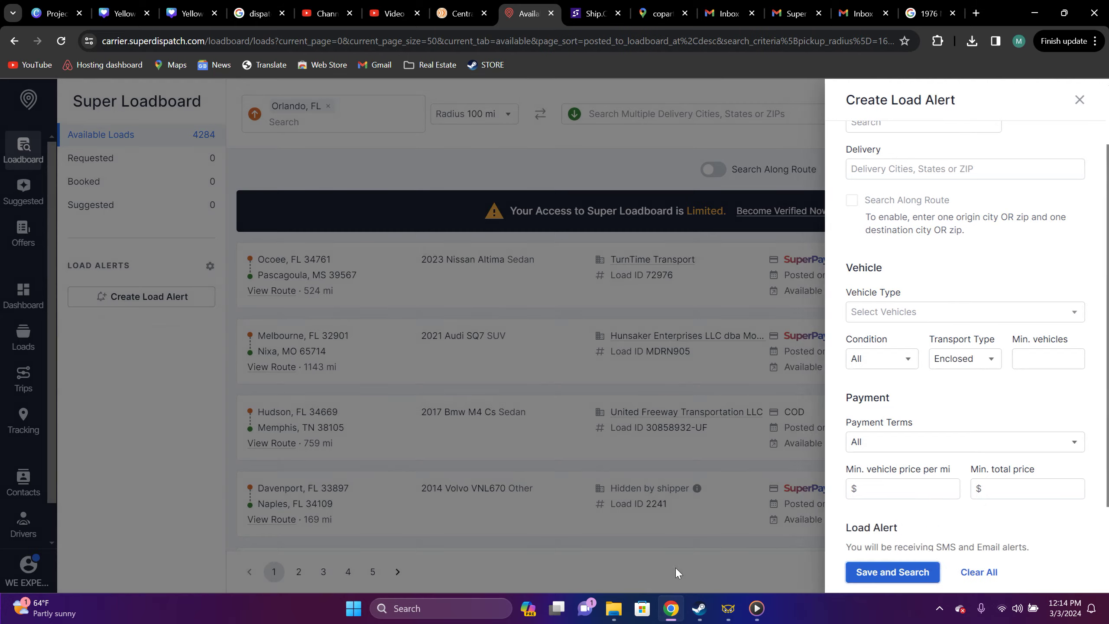
left_click(864, 573)
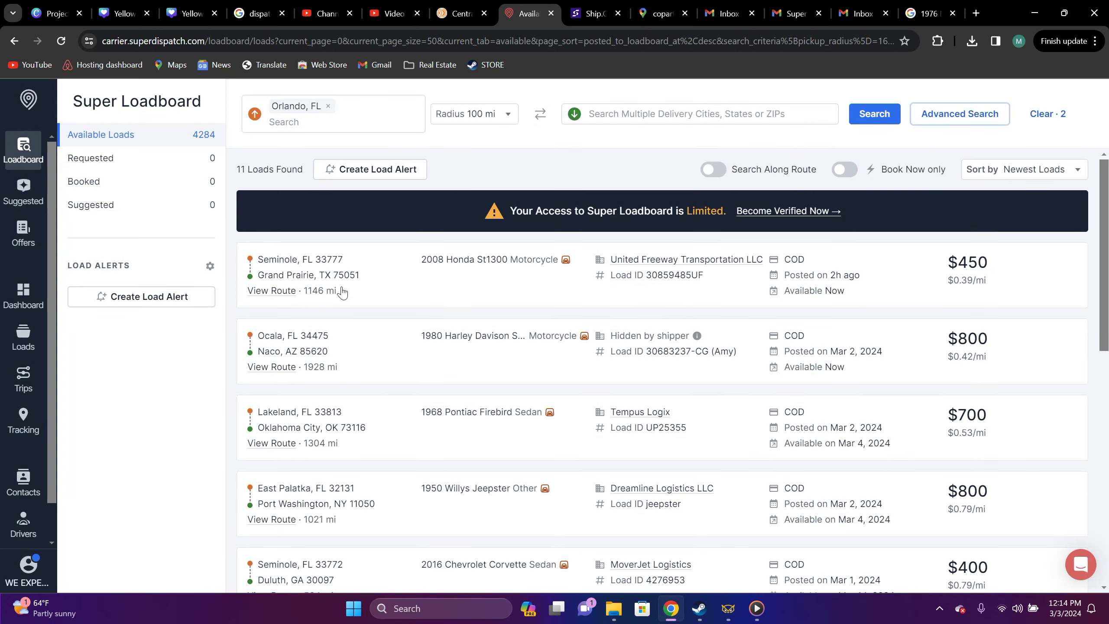
Step: Examine the 2008 Honda ST1300 and 1980 Harley motorcycle loads for route, pay, rate per mile and availability
scroll(463, 367, "down", 3)
scroll(480, 364, "up", 3)
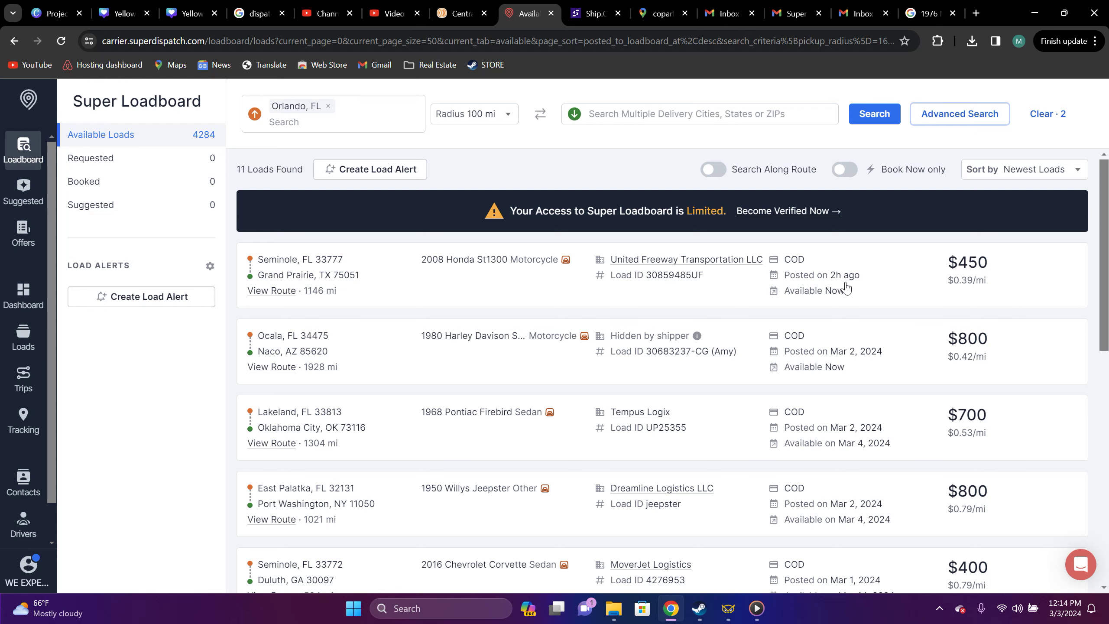
scroll(841, 282, "down", 3)
scroll(830, 251, "up", 1)
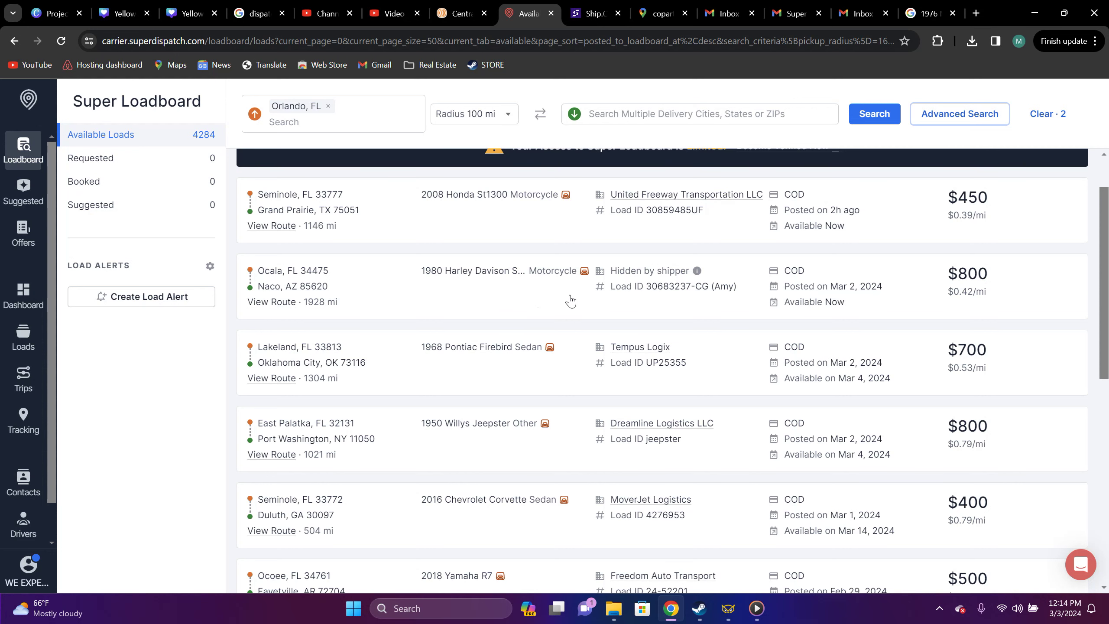
scroll(507, 284, "down", 1)
scroll(508, 282, "down", 1)
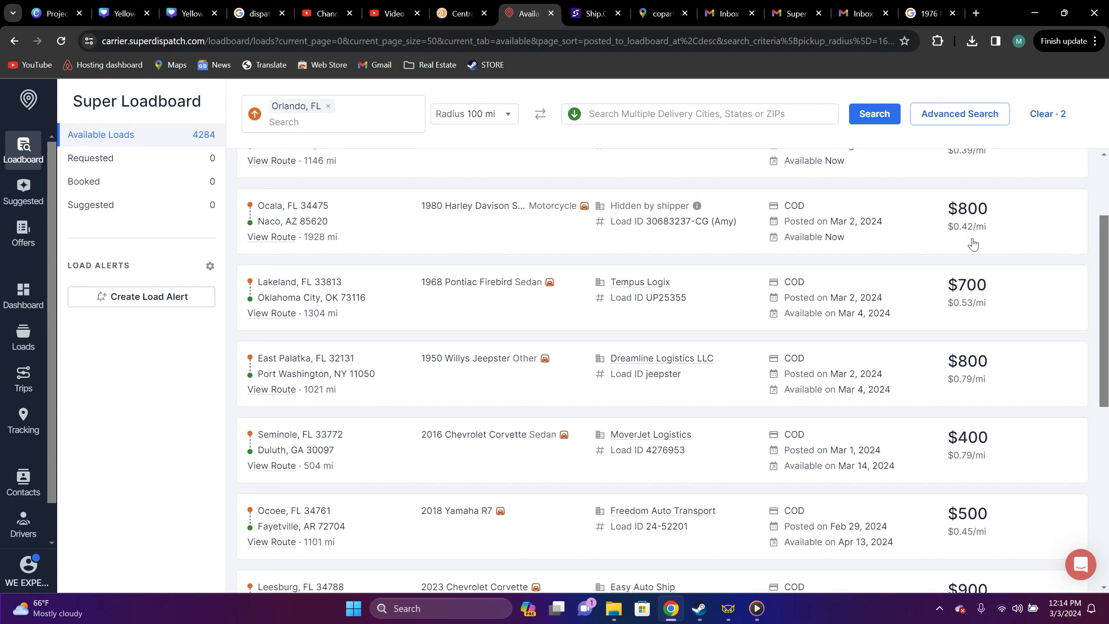
Step: Examine the remaining enclosed loads, from the 1968 Pontiac Firebird to the 2023 Mercedes-Benz G550, for pay, rate per mile and dates
scroll(887, 262, "down", 2)
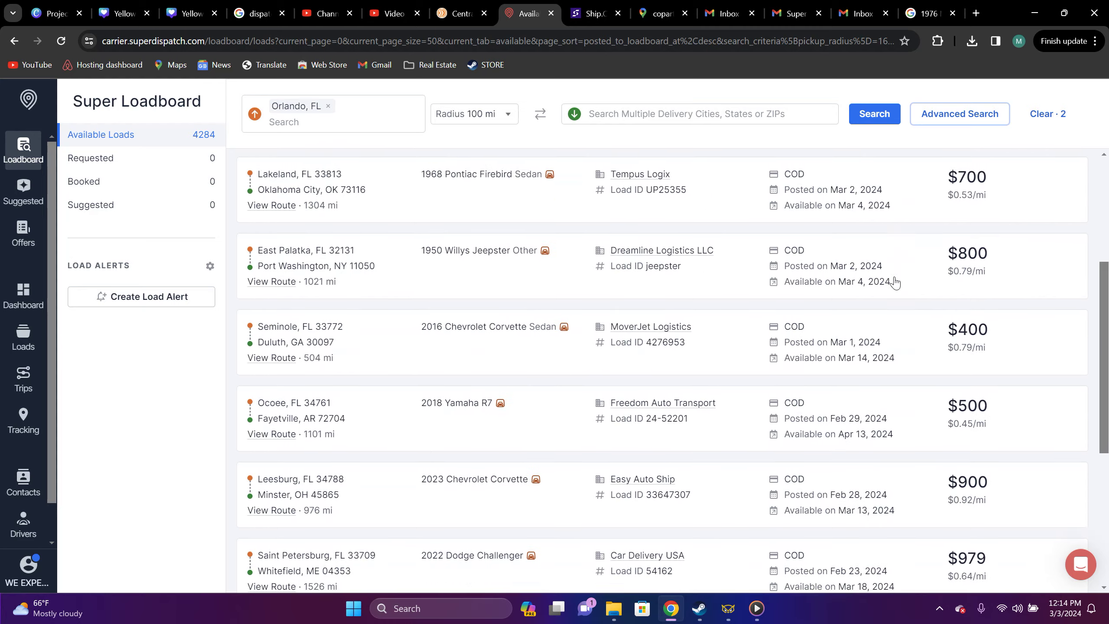
scroll(936, 284, "up", 1)
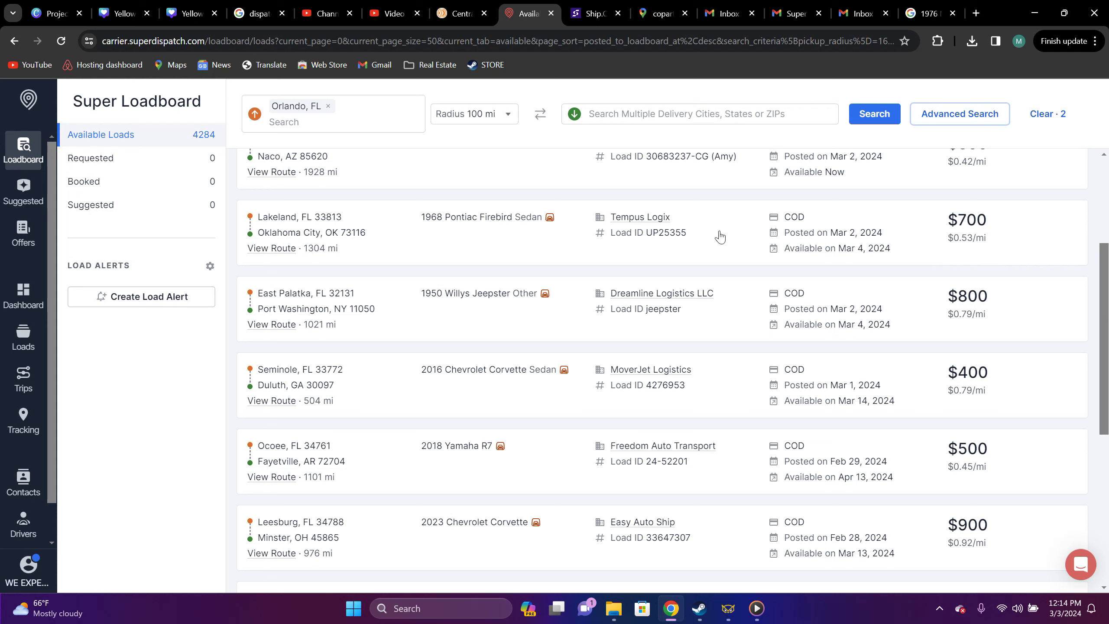
scroll(830, 273, "down", 3)
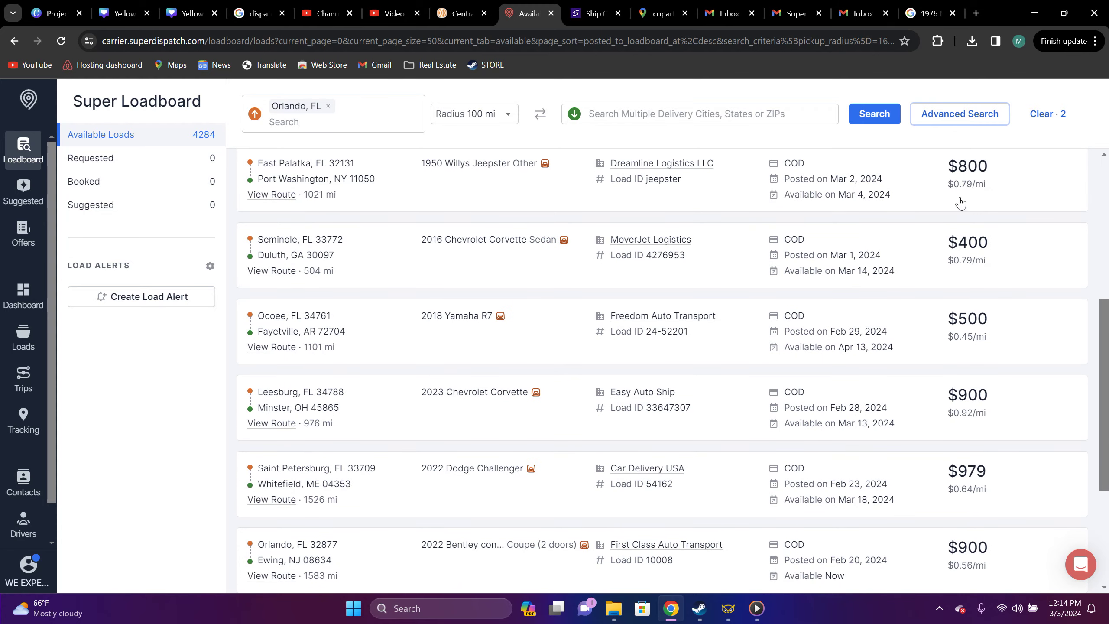
scroll(965, 282, "down", 2)
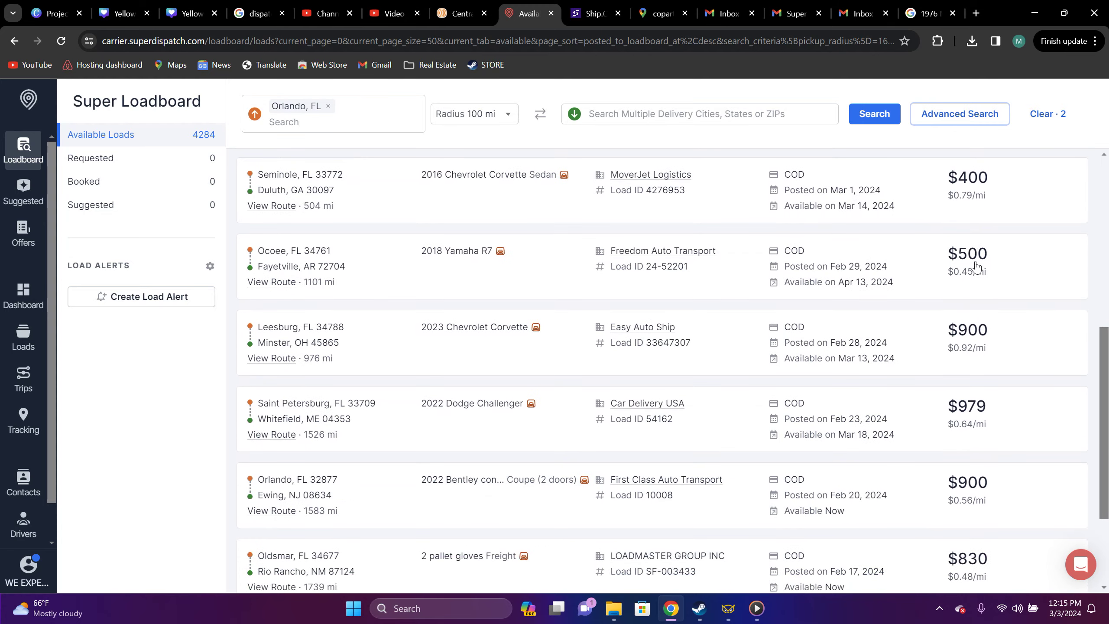
scroll(967, 291, "down", 1)
scroll(974, 293, "down", 2)
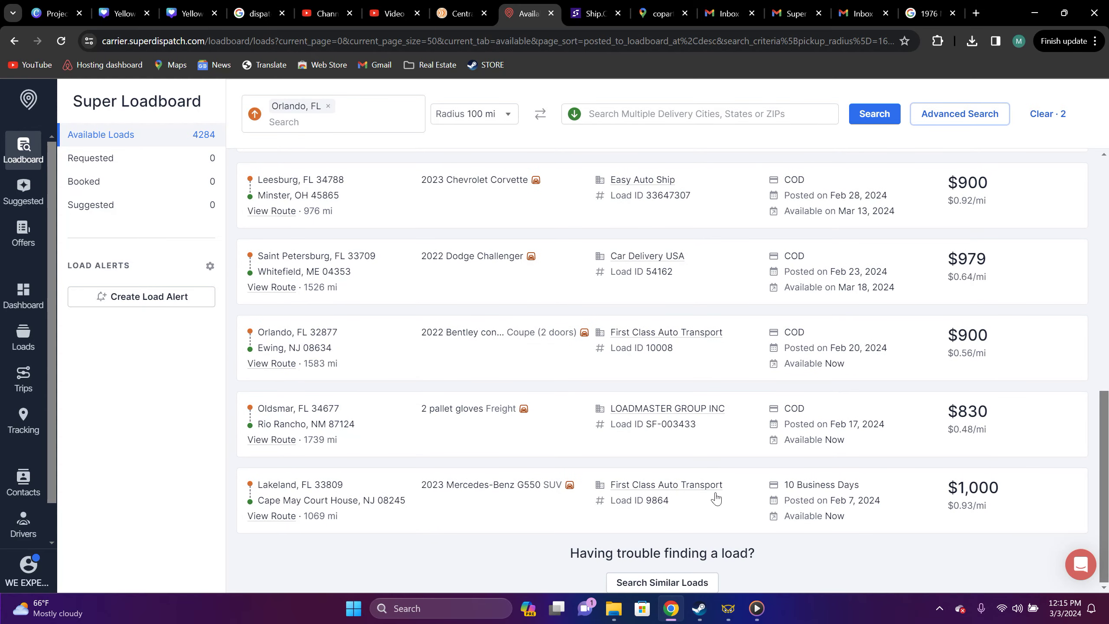
Step: Switch to the Ship.Cars load board, clear the Nashville origin and Tennessee destination, and set the origin to Orlando, FL
mouse_move(453, 503)
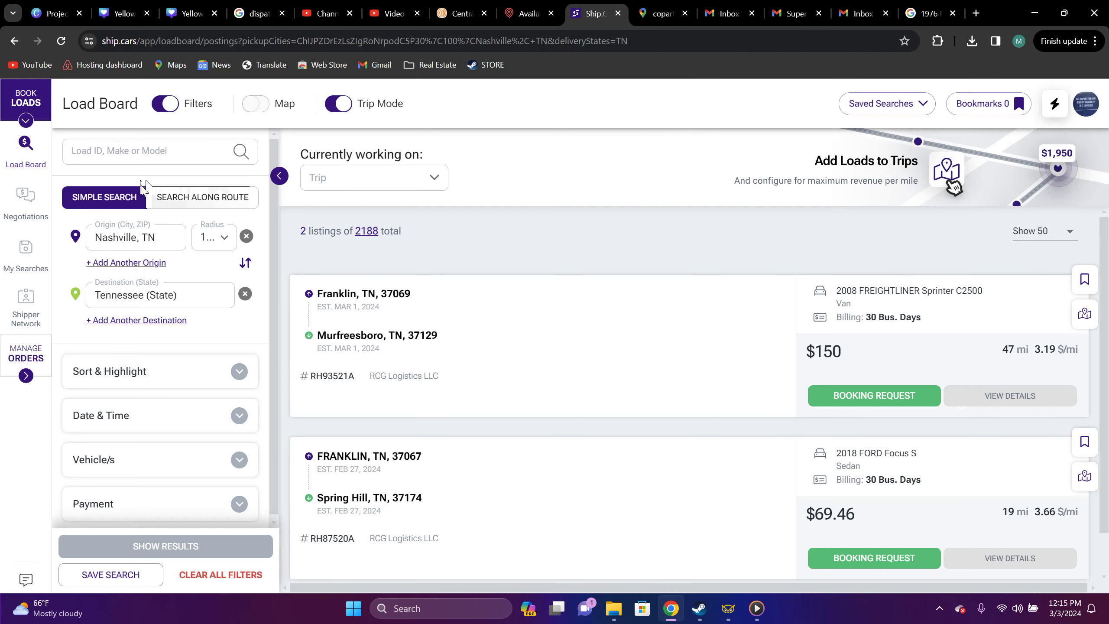
left_click(167, 238)
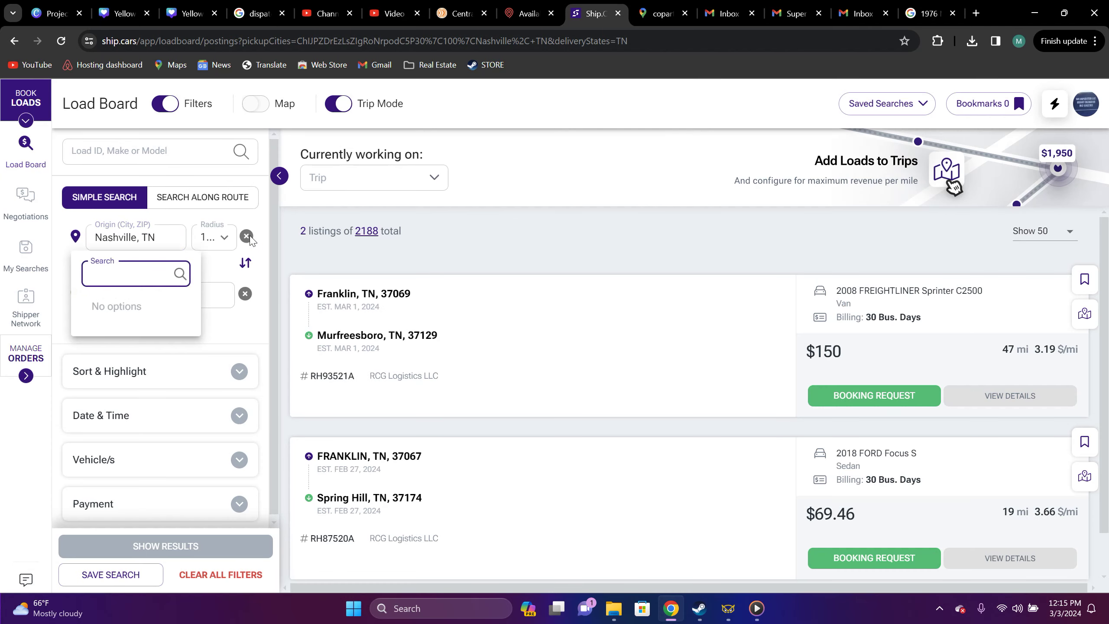
left_click(246, 294)
left_click(246, 236)
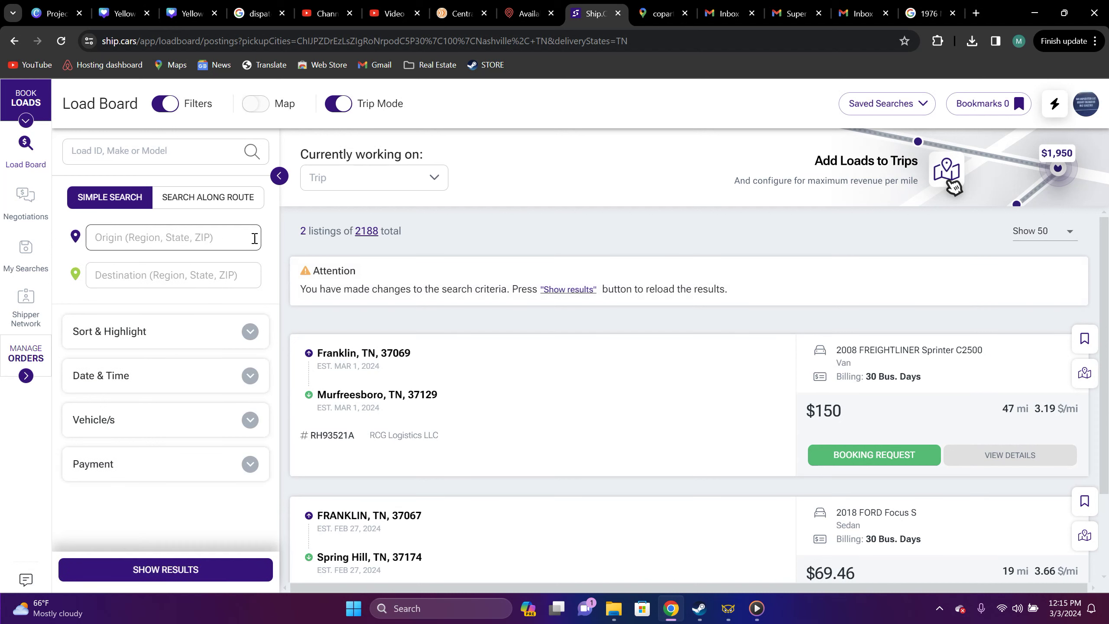
left_click(163, 241)
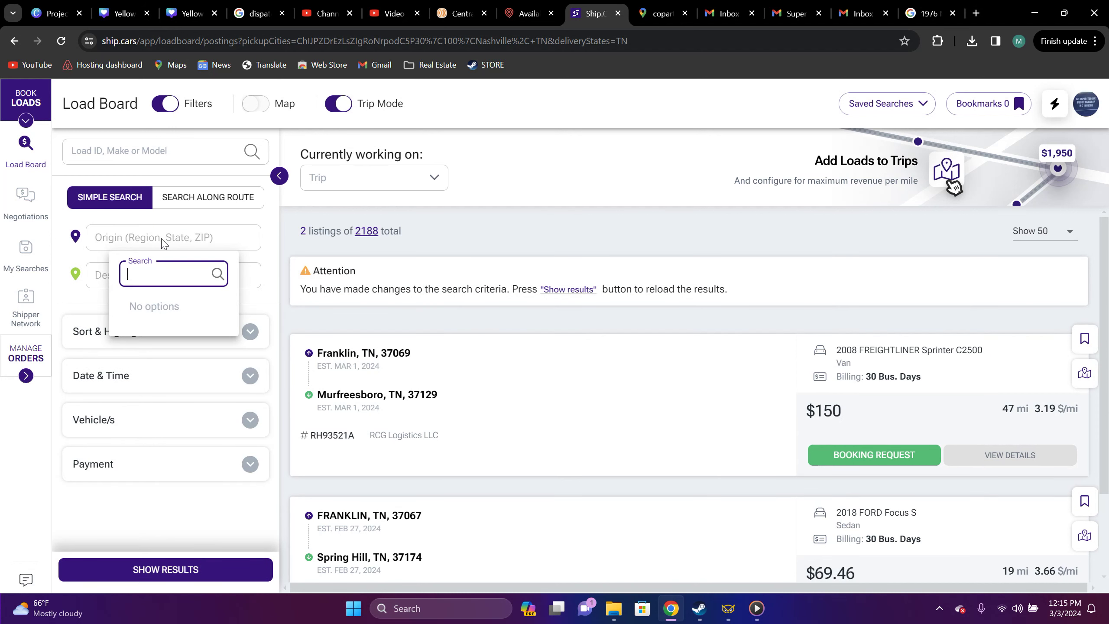
type("orlando")
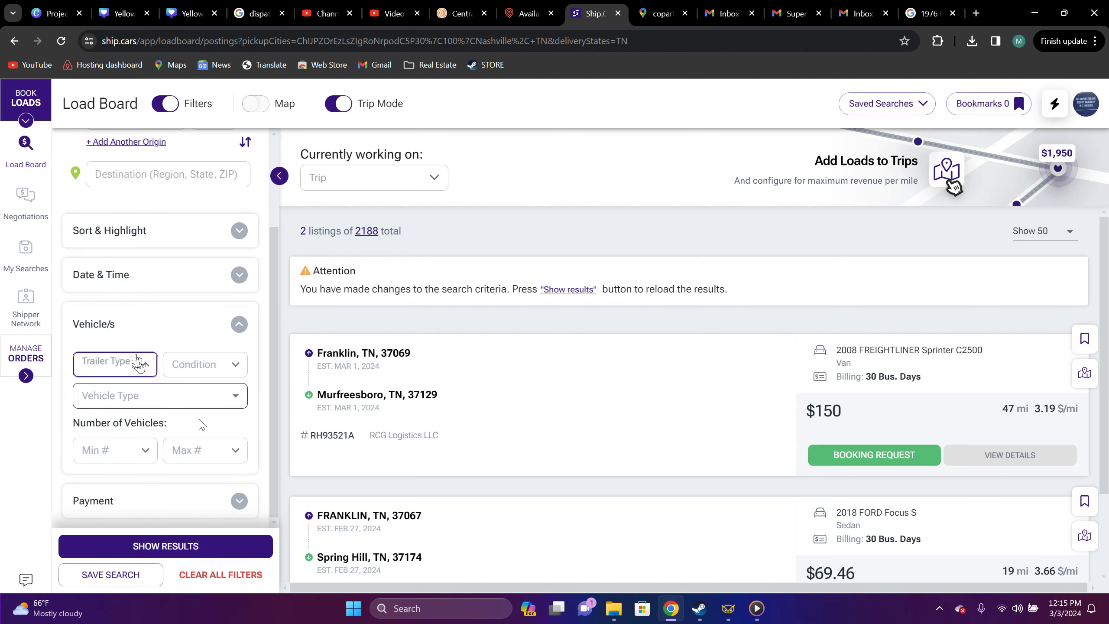
Step: Set the trailer type to Enclosed and the origin radius to 100 miles, and show the matching listings
left_click(138, 367)
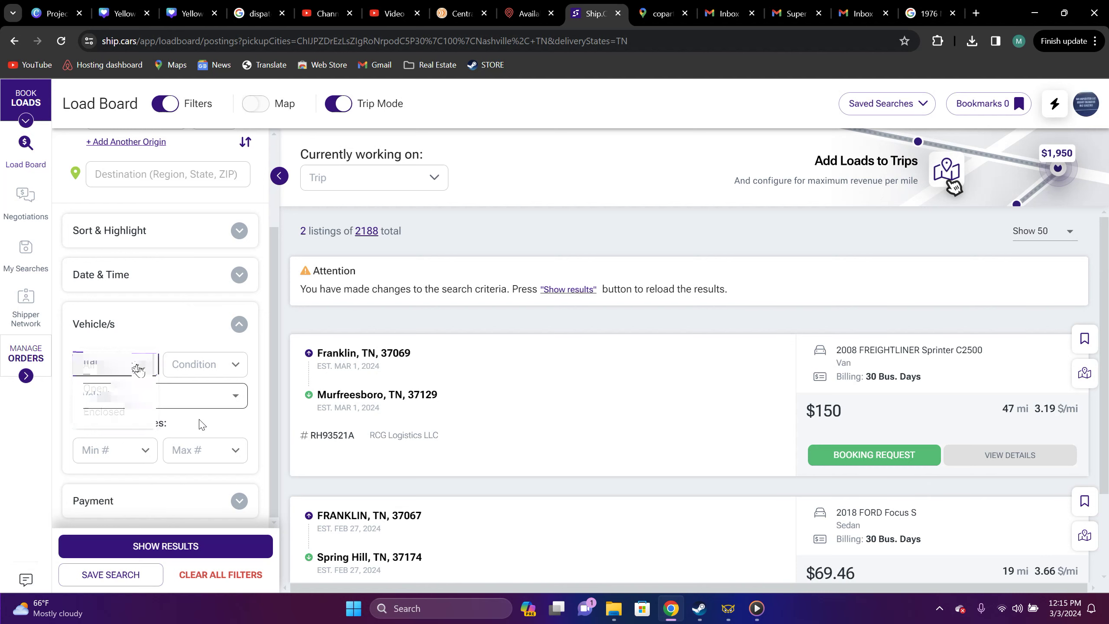
left_click(104, 411)
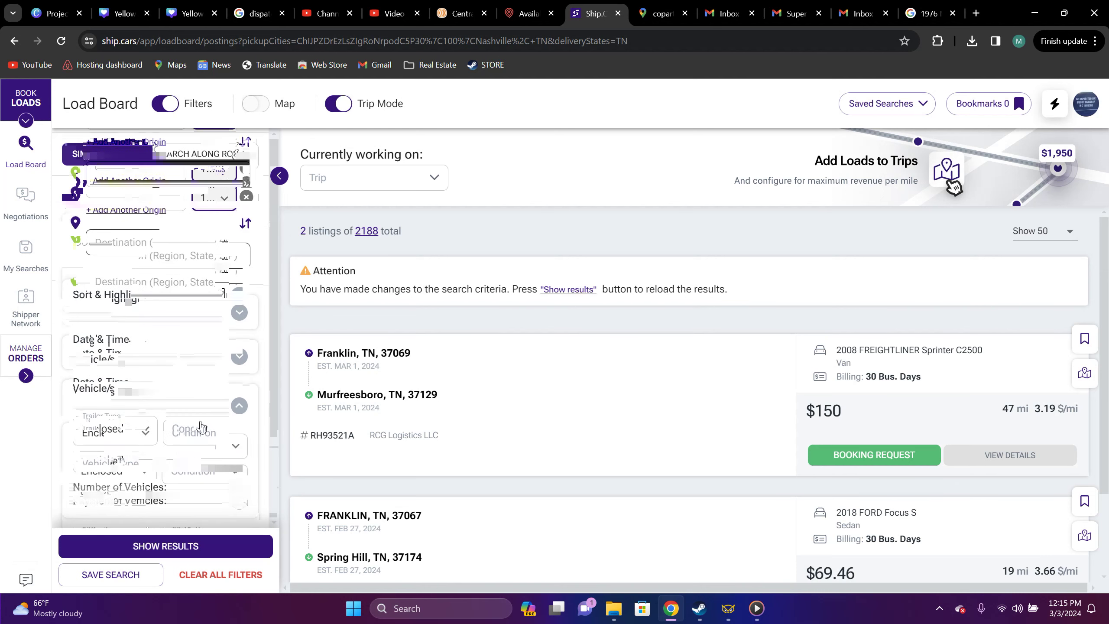
left_click(239, 548)
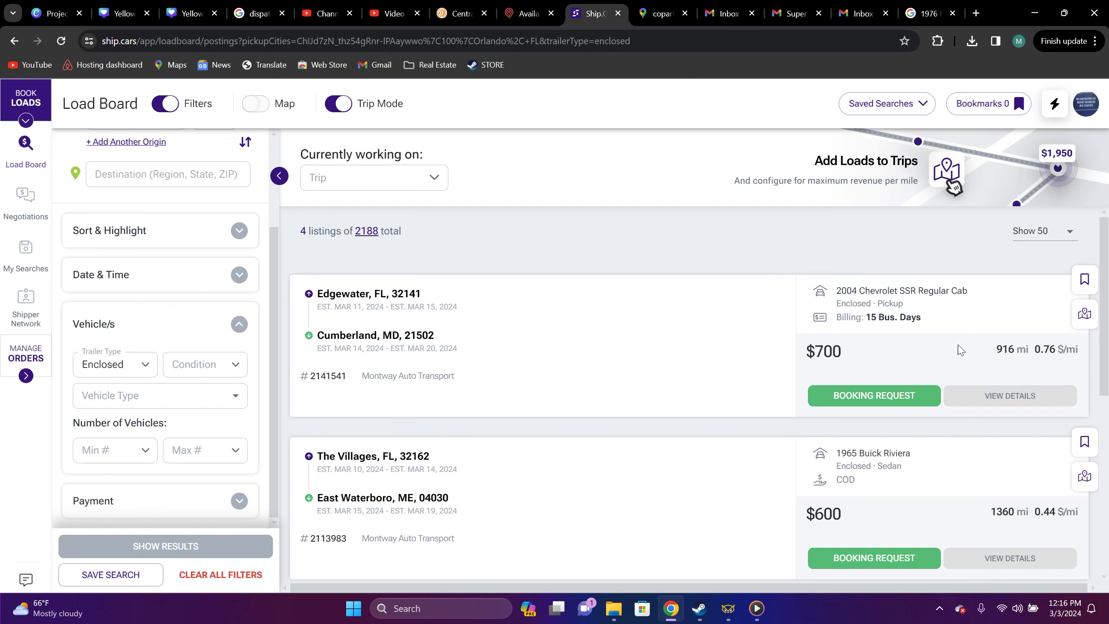
Step: Examine the enclosed Ship.Cars listings, including the 2004 Chevrolet SSR and 1965 Buick Riviera, for pay, distance and rate per mile
scroll(962, 350, "down", 3)
scroll(896, 356, "up", 2)
scroll(841, 367, "down", 1)
scroll(840, 366, "down", 3)
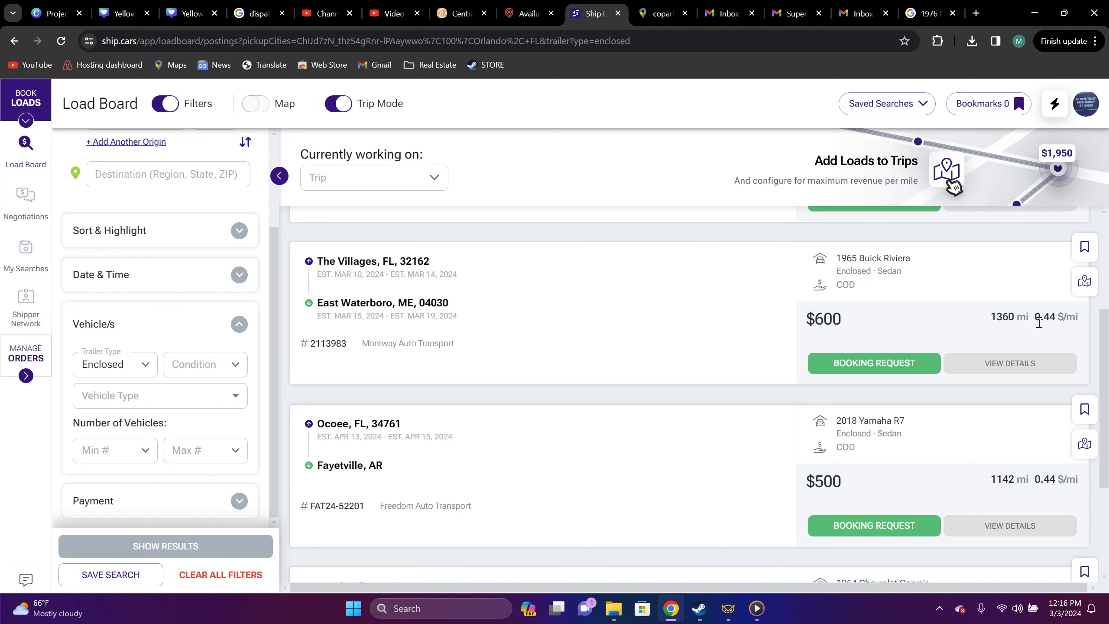
Step: Examine the last enclosed Ship.Cars listings, the 2018 Yamaha R7 and 1964 Chevrolet Corvair, for pay, distance and rate per mile
scroll(953, 345, "down", 3)
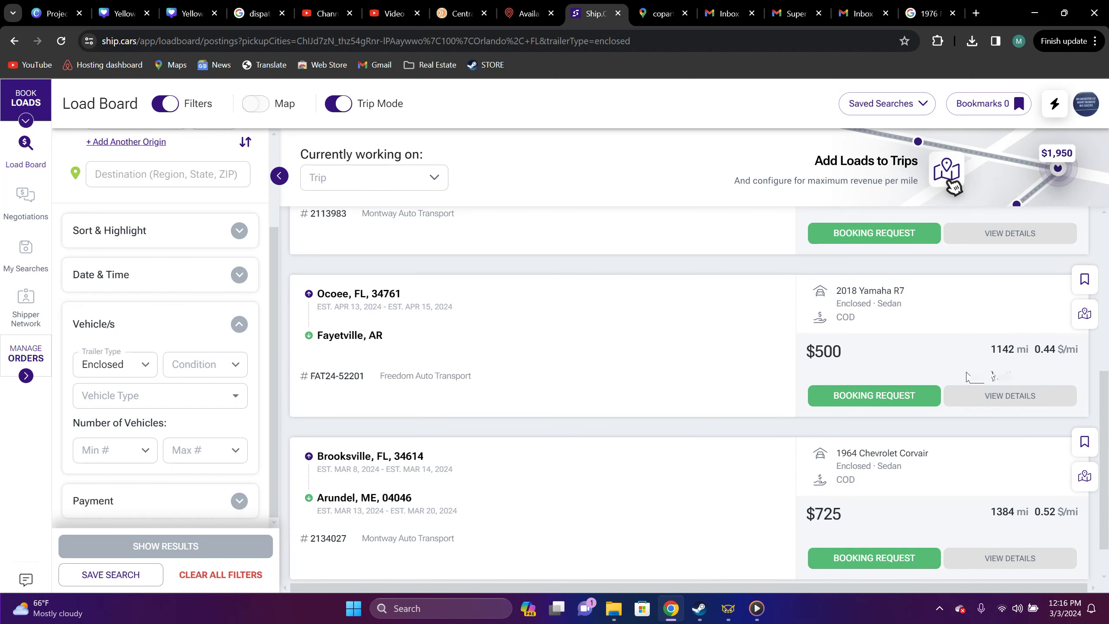
scroll(967, 376, "down", 1)
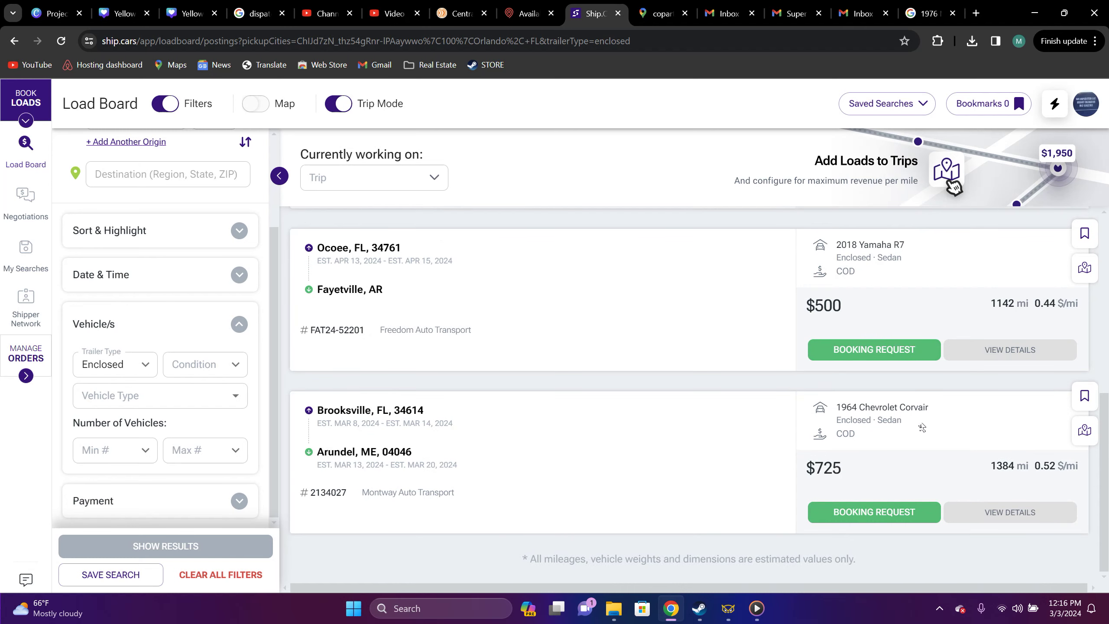
scroll(519, 425, "up", 2)
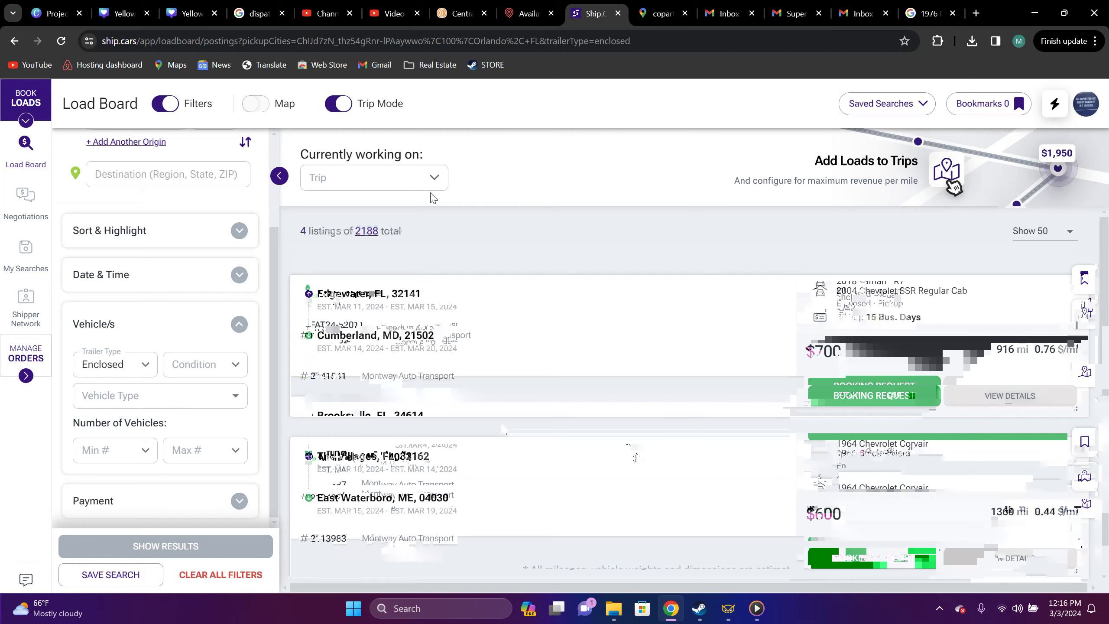
Step: Switch to the CentralDispatch results and review the enclosed Orlando loads again for pay, rate per mile and destination
key("ctrl+shift+Tab")
key("ctrl+shift+Tab")
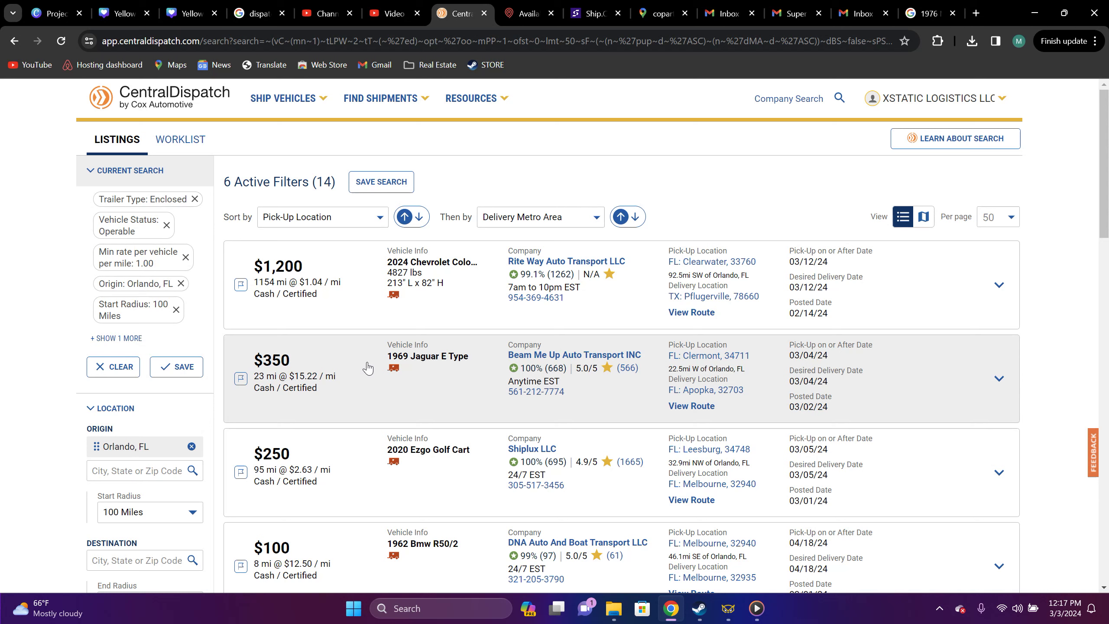
scroll(368, 368, "down", 5)
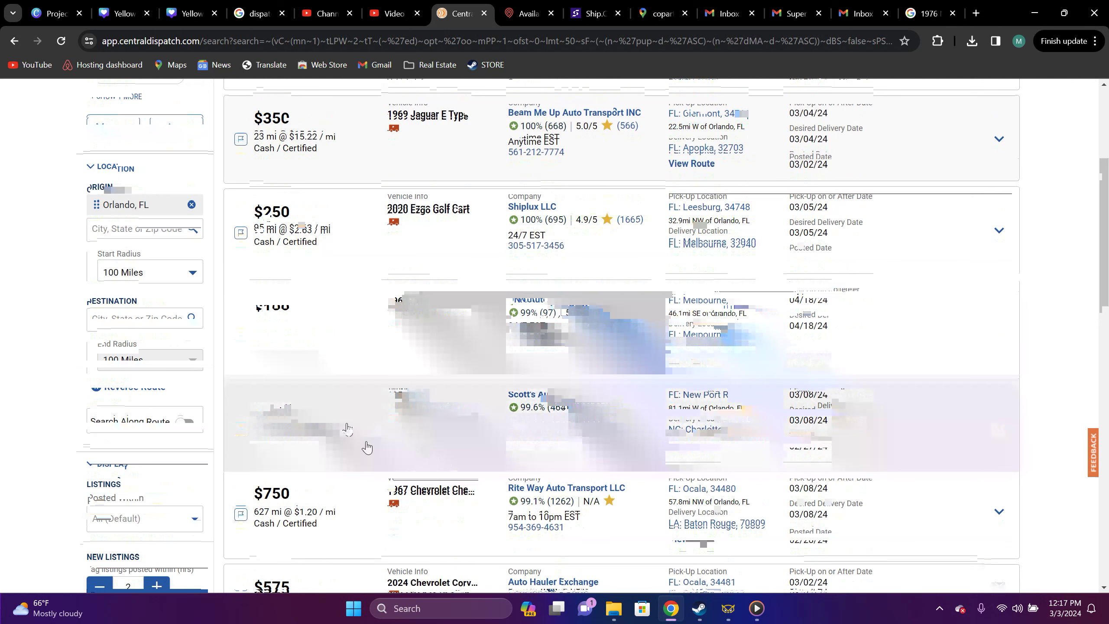
scroll(367, 447, "down", 2)
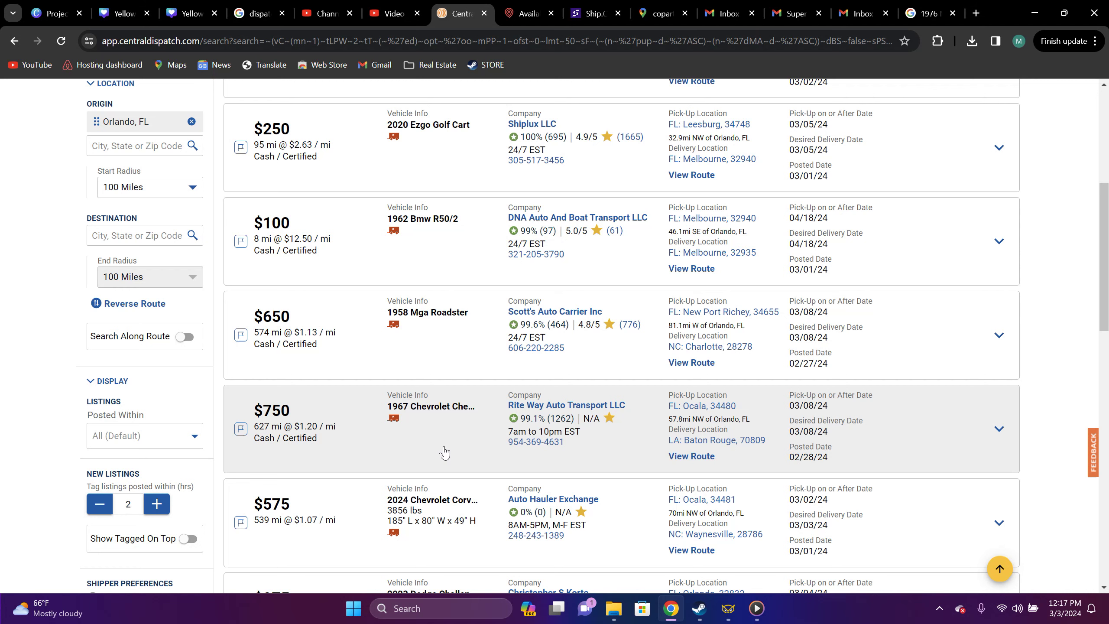
scroll(445, 452, "down", 3)
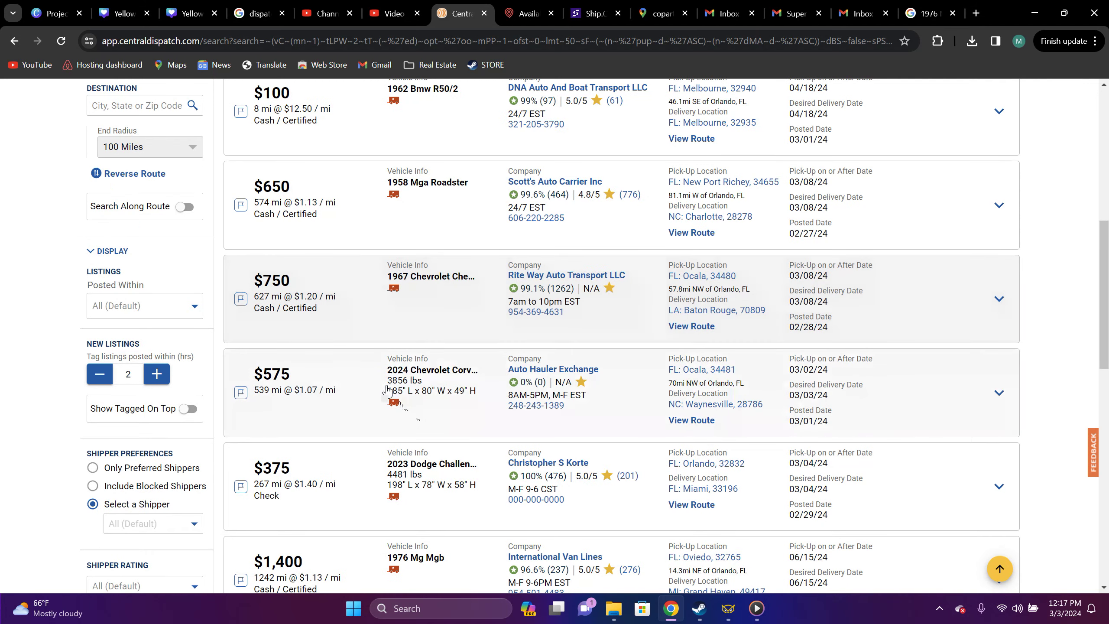
scroll(467, 343, "up", 5)
scroll(467, 343, "up", 5)
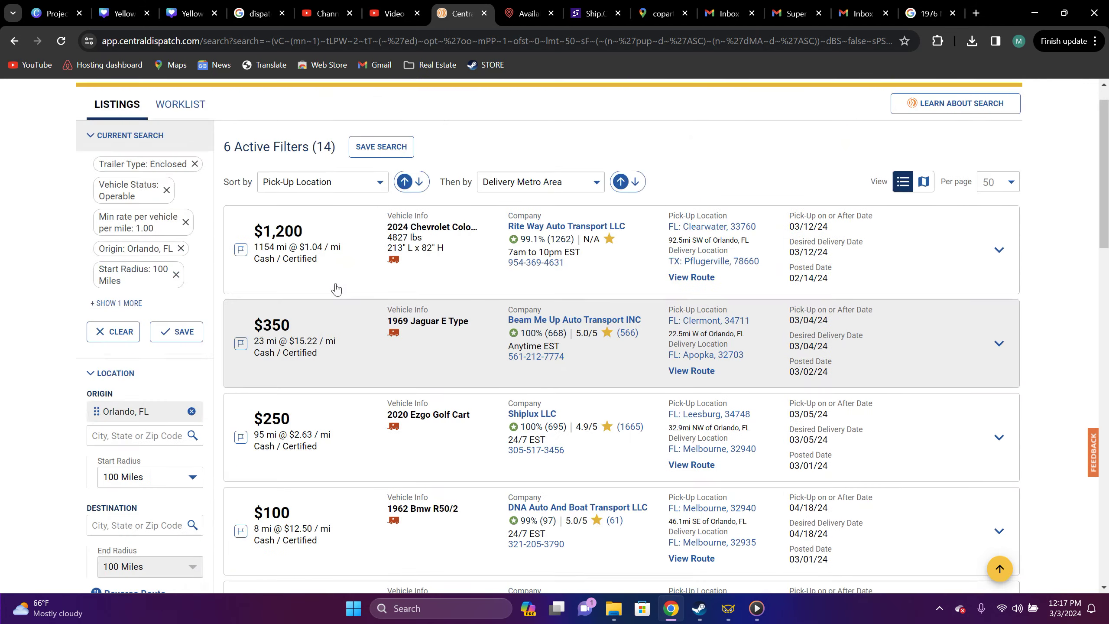
Step: Set the trailer type filter to Open for the operable loads within 100 miles of Orlando, FL
scroll(164, 413, "down", 10)
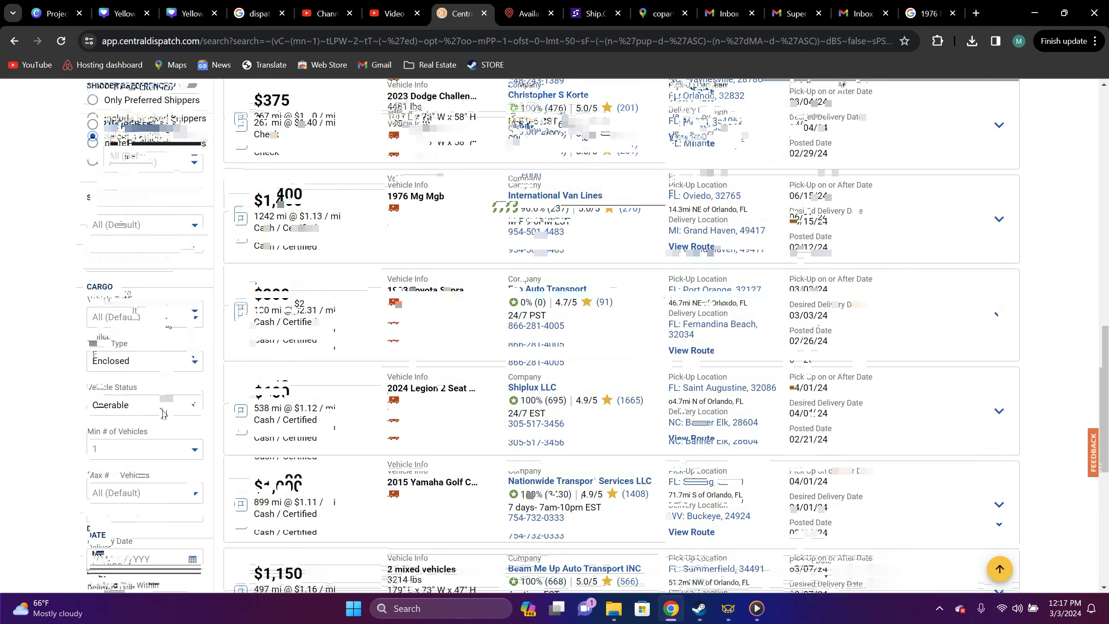
scroll(164, 413, "down", 4)
left_click(144, 202)
left_click(142, 183)
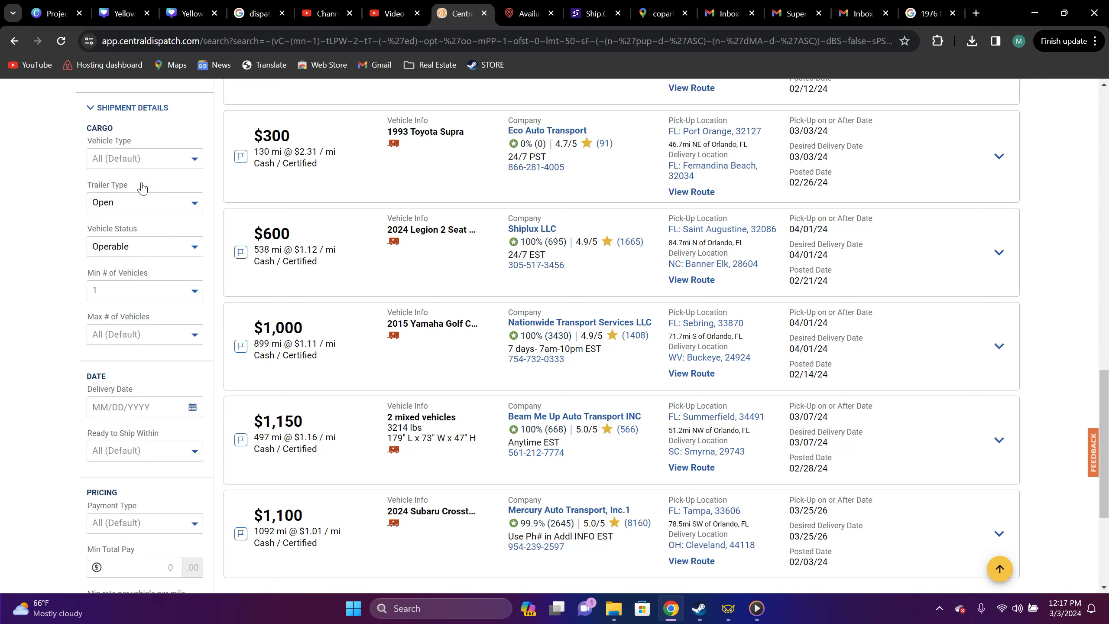
scroll(227, 396, "up", 5)
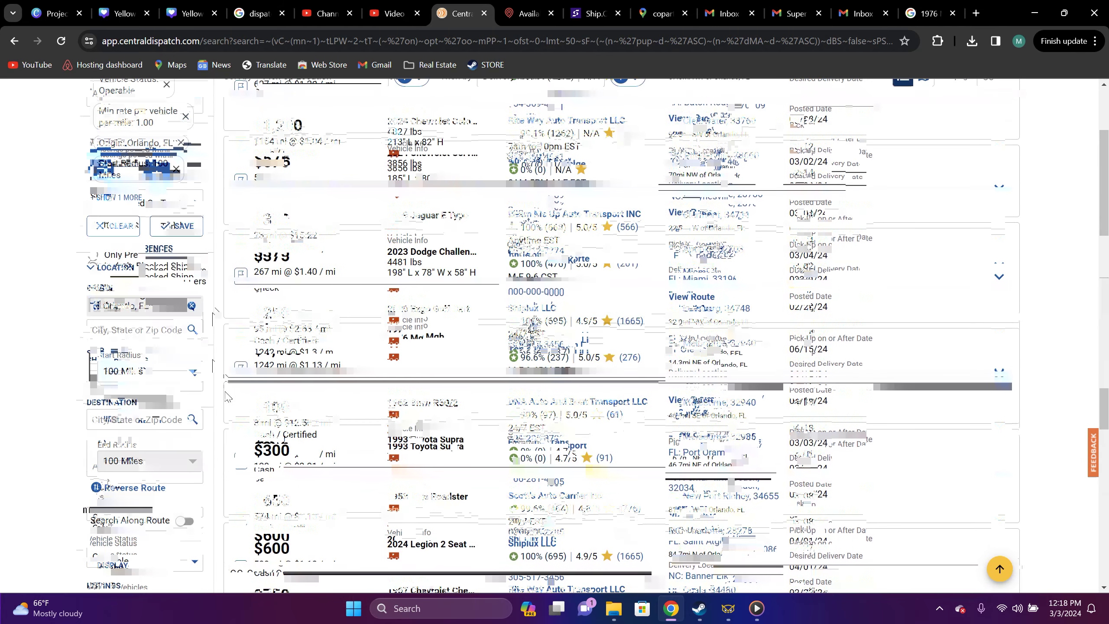
scroll(226, 397, "up", 3)
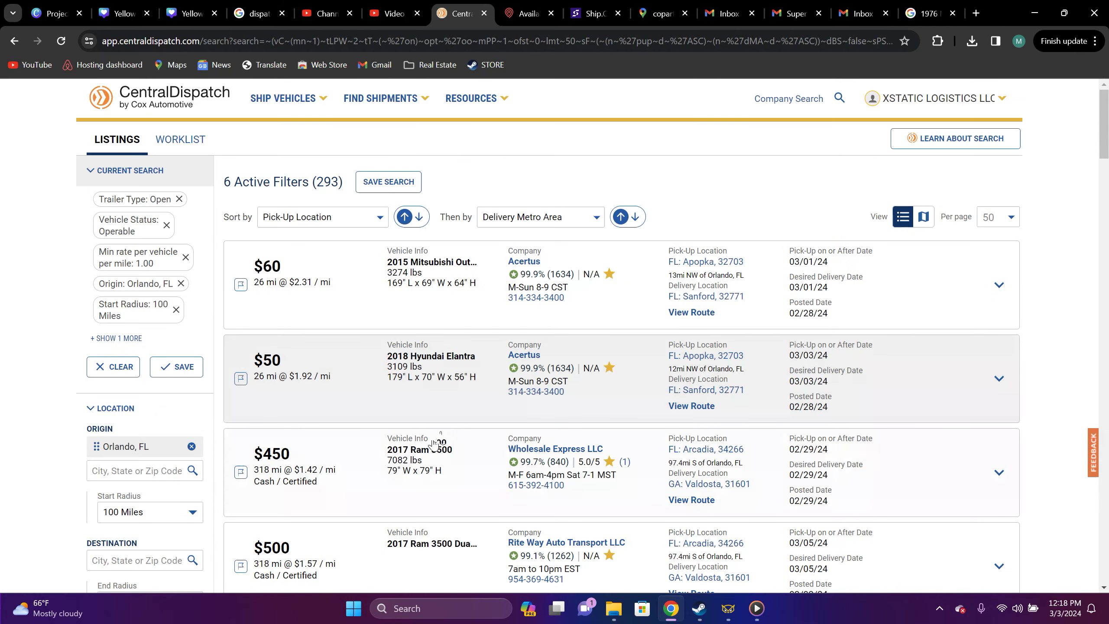
Step: Examine the open-trailer loads from the Apopka pick-ups through the Davenport pick-ups for vehicle type, pay and rate per mile
scroll(434, 444, "down", 1)
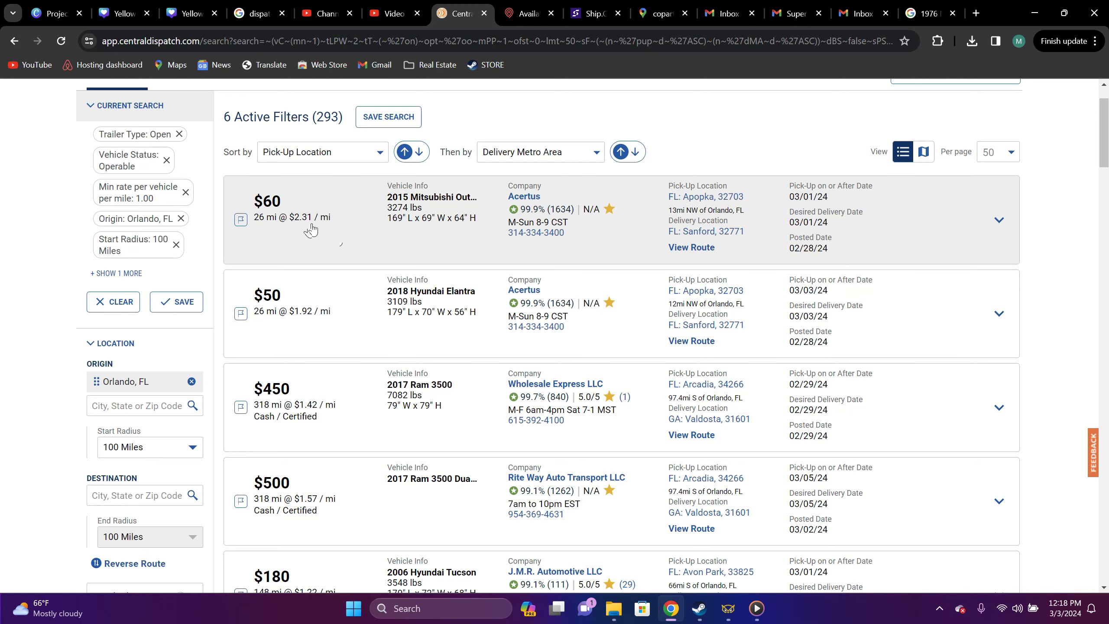
scroll(361, 306, "down", 3)
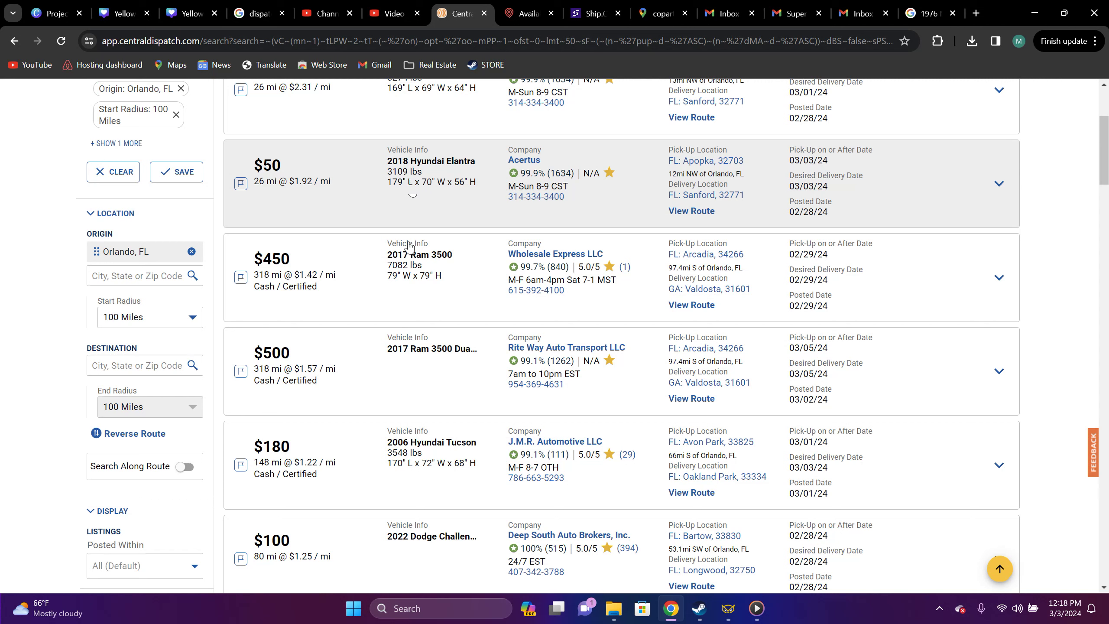
scroll(409, 246, "down", 20)
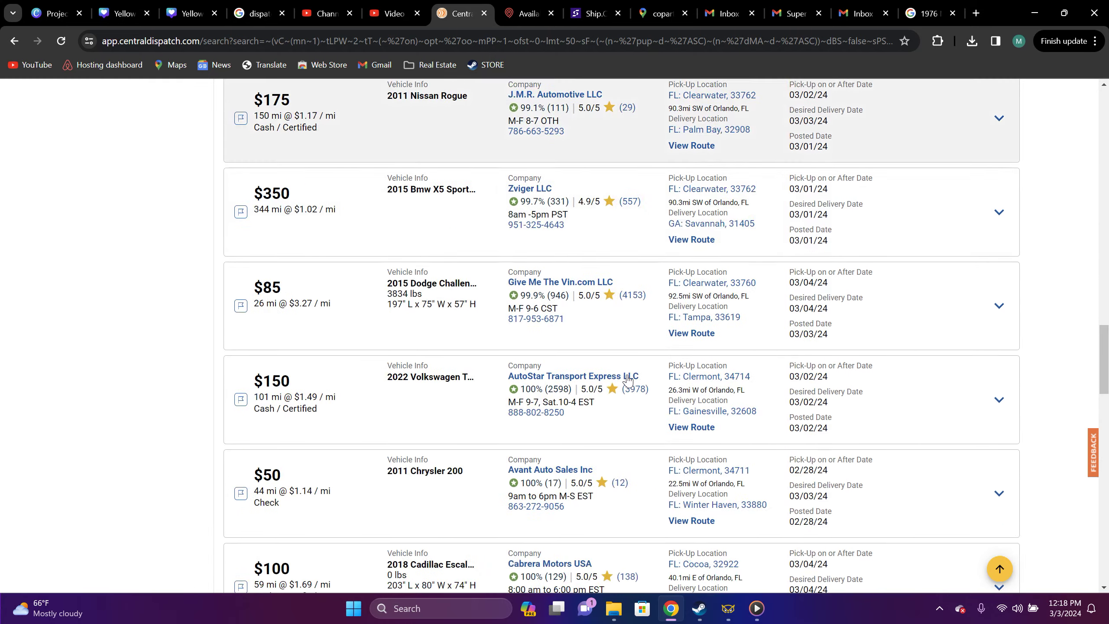
scroll(576, 379, "up", 8)
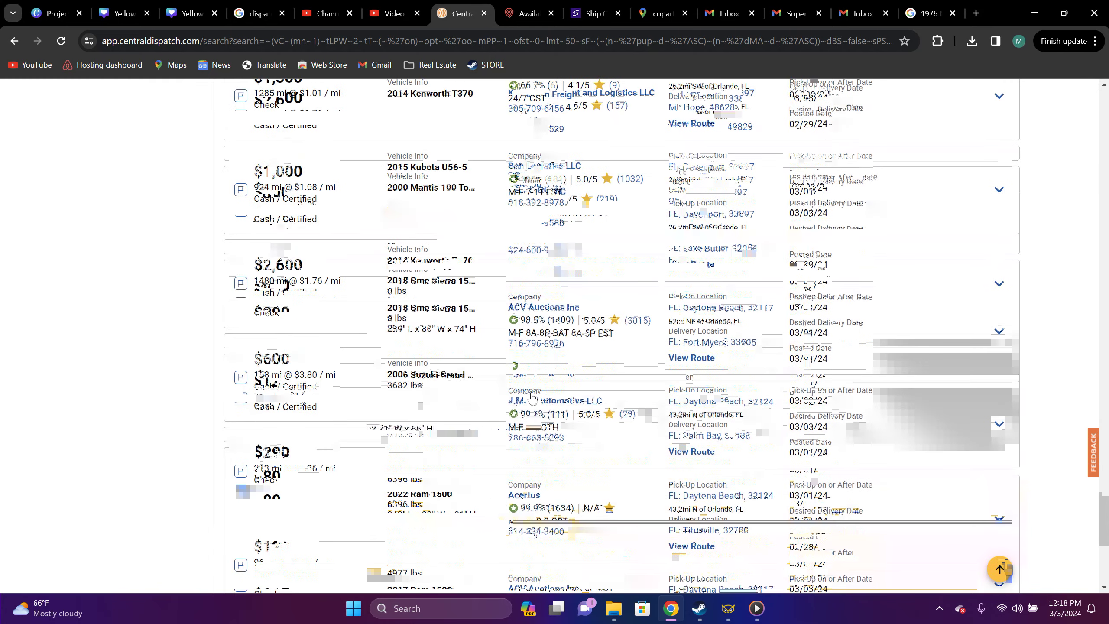
scroll(533, 400, "up", 10)
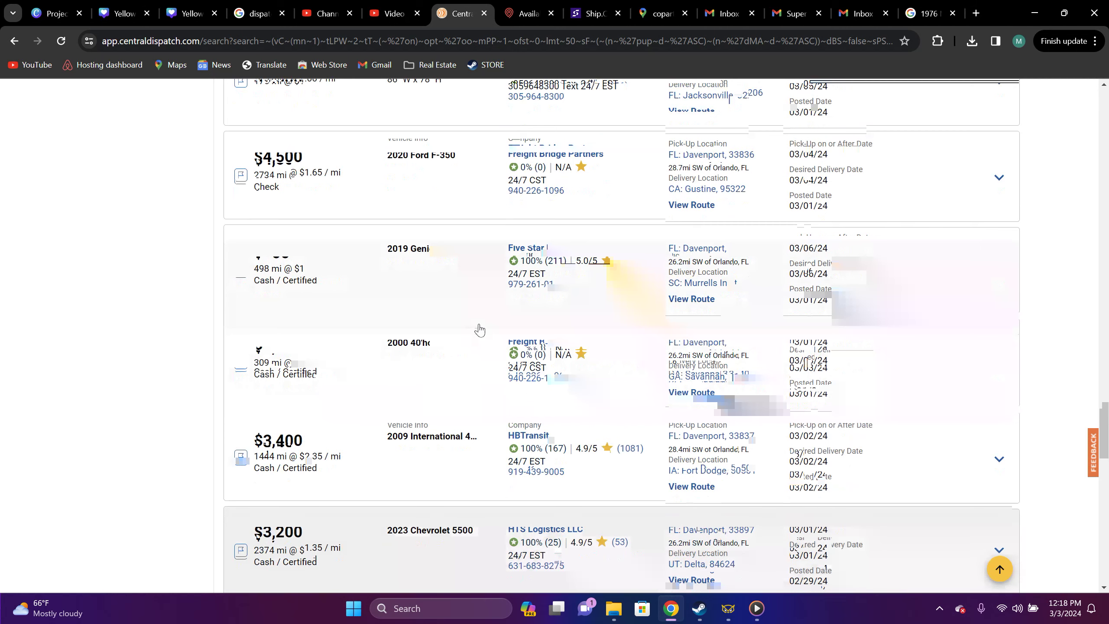
scroll(479, 330, "up", 2)
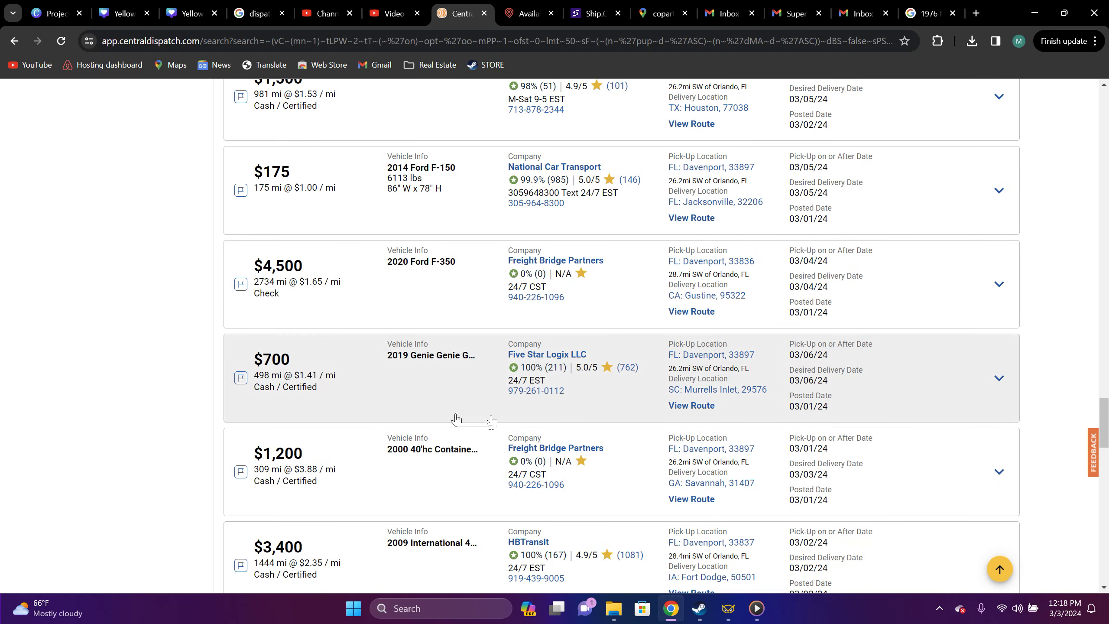
Step: Examine the open-trailer loads from the Dade City pick-ups back to Bartow for vehicle, pay, route and rate per mile
scroll(494, 421, "up", 1)
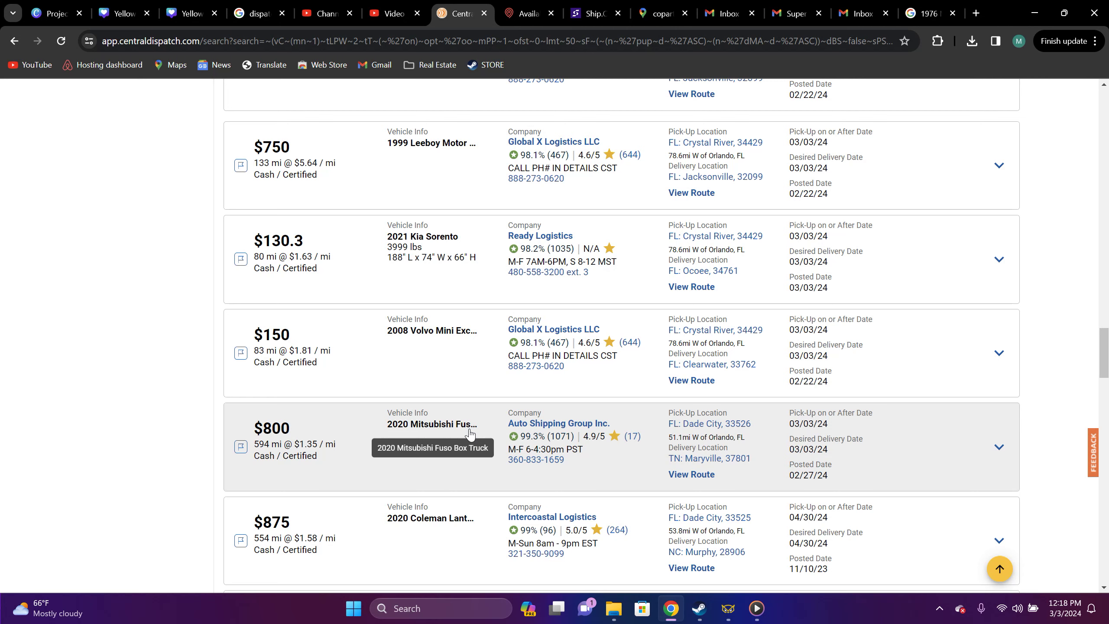
scroll(469, 434, "up", 5)
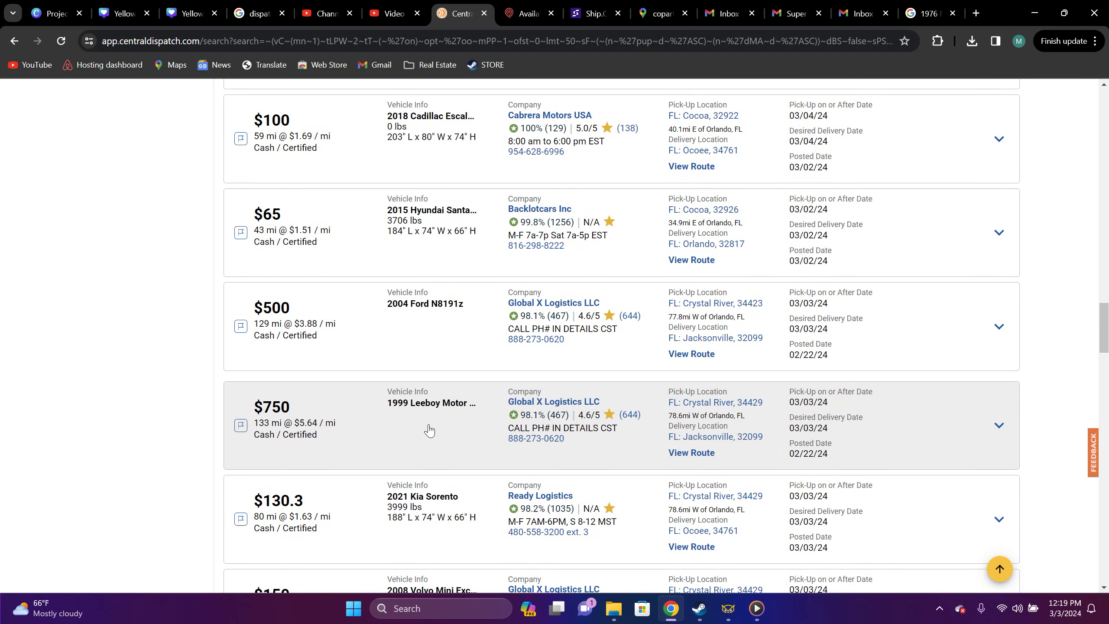
scroll(538, 311, "up", 1)
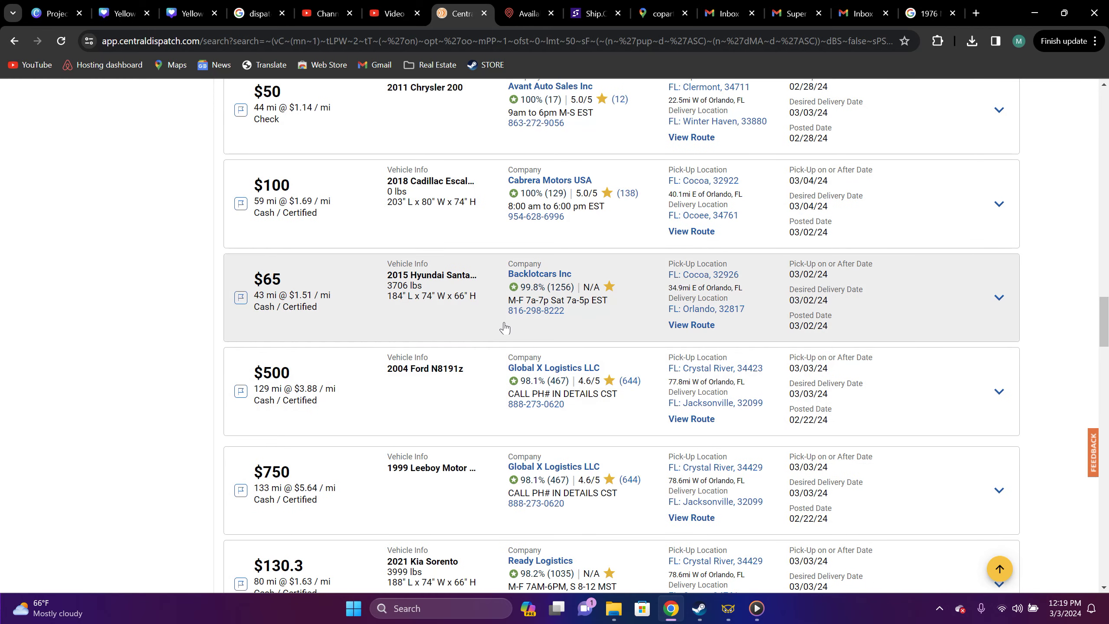
scroll(480, 350, "down", 2)
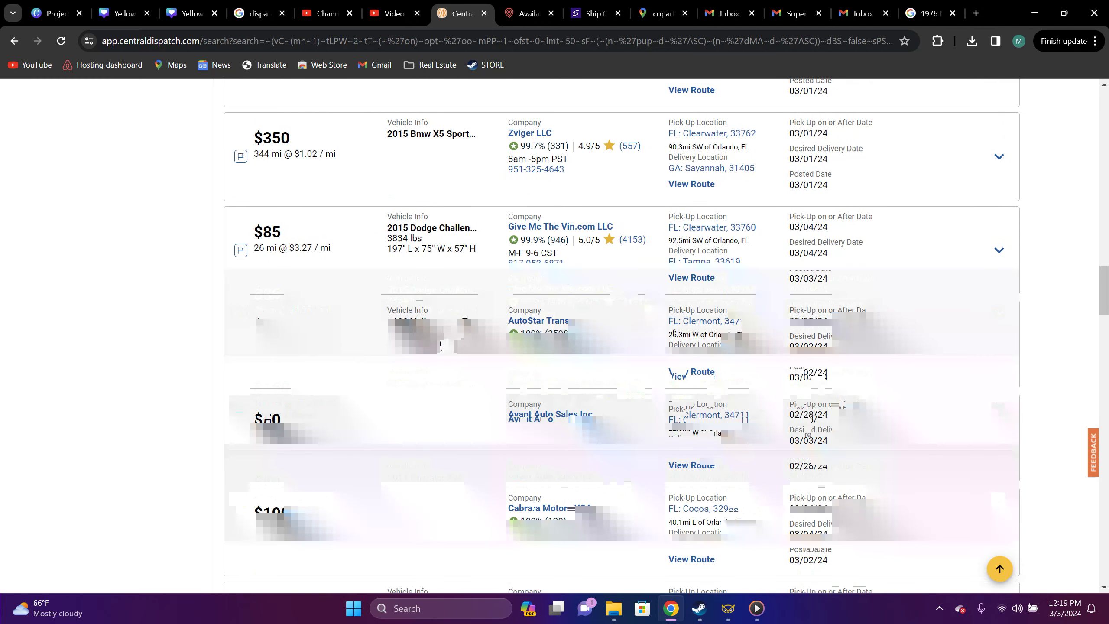
scroll(483, 312, "up", 1)
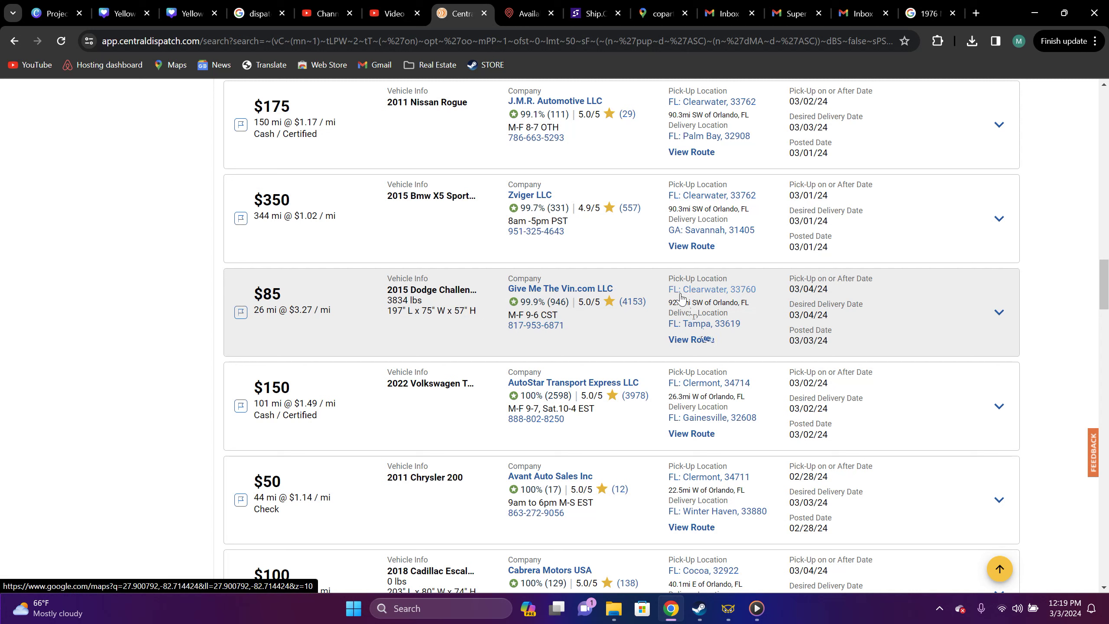
scroll(406, 367, "up", 3)
scroll(472, 370, "up", 3)
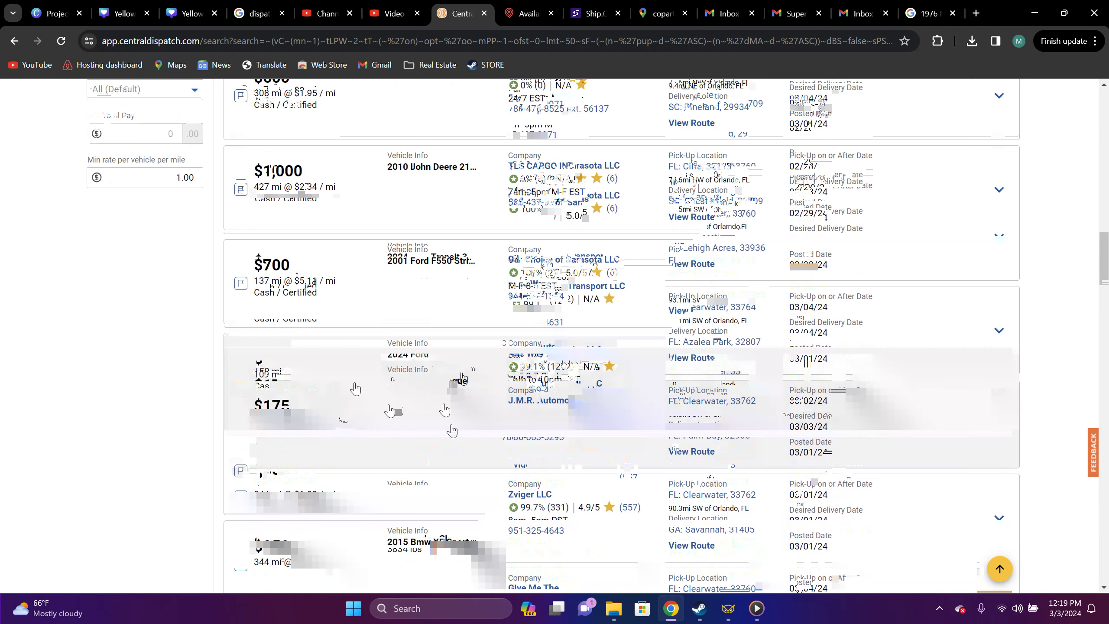
scroll(349, 356, "up", 5)
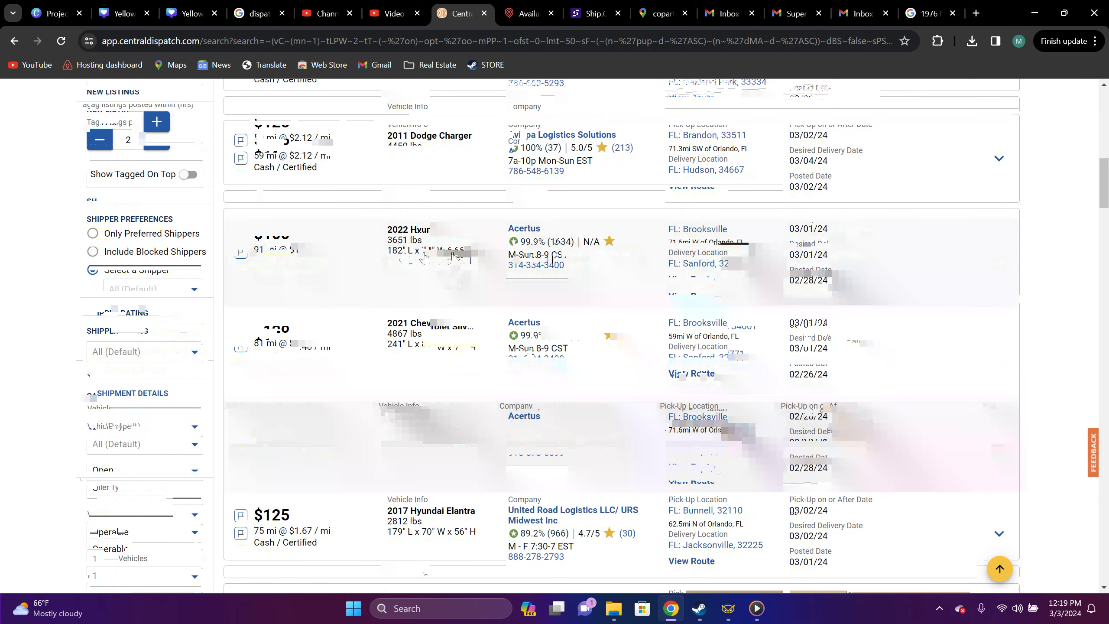
scroll(423, 258, "up", 3)
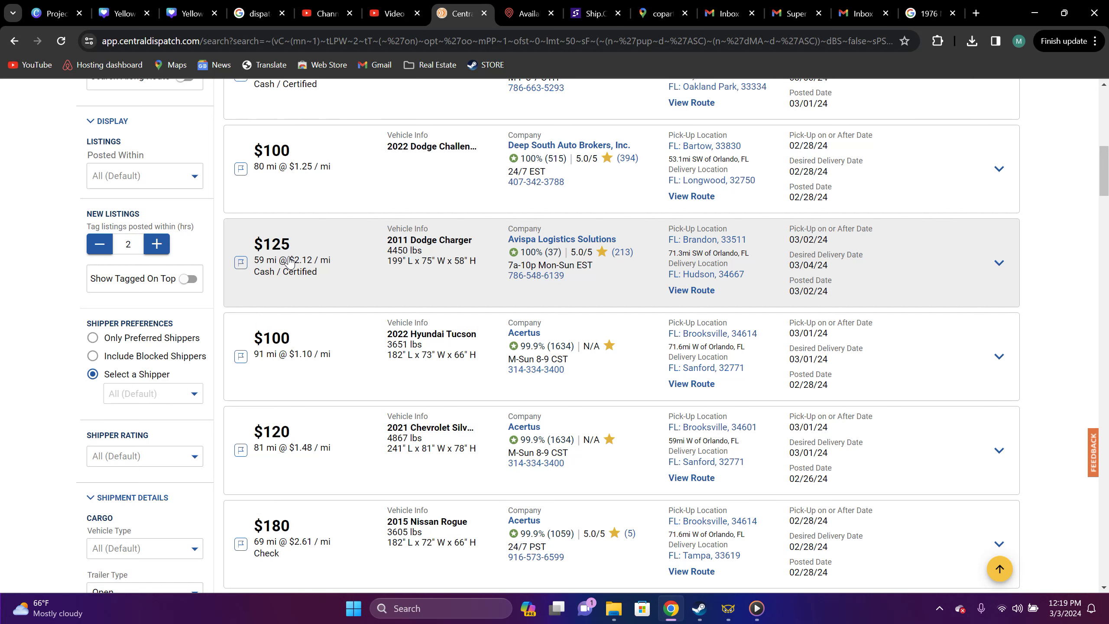
Step: Switch to the YouTube Studio channel comments showing the viewer's Orlando enclosed-trailer request
scroll(485, 318, "up", 12)
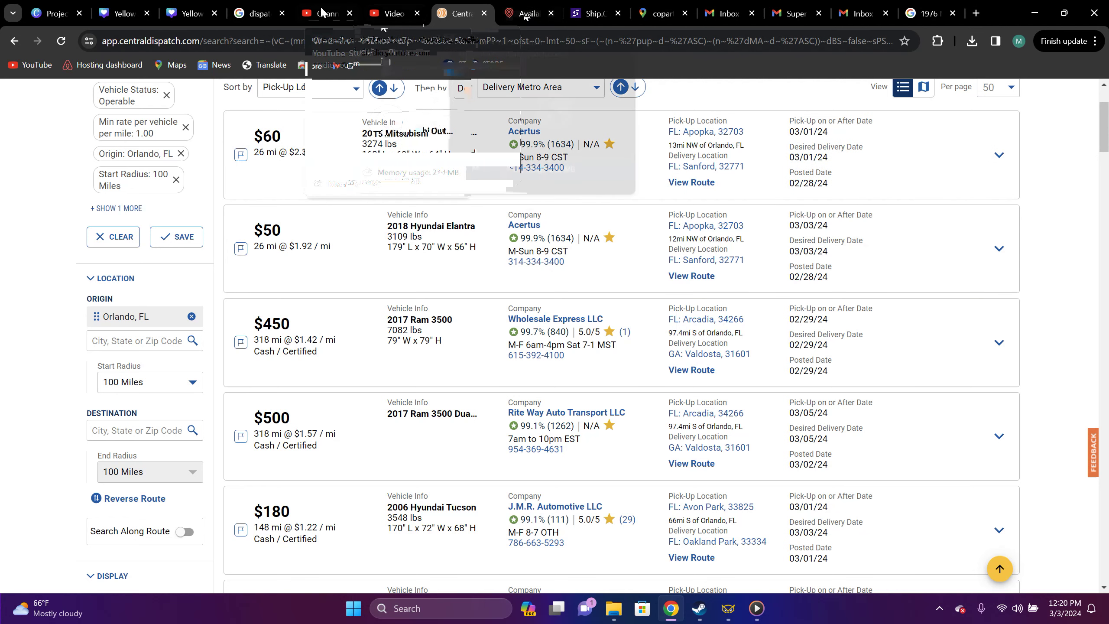
left_click(321, 10)
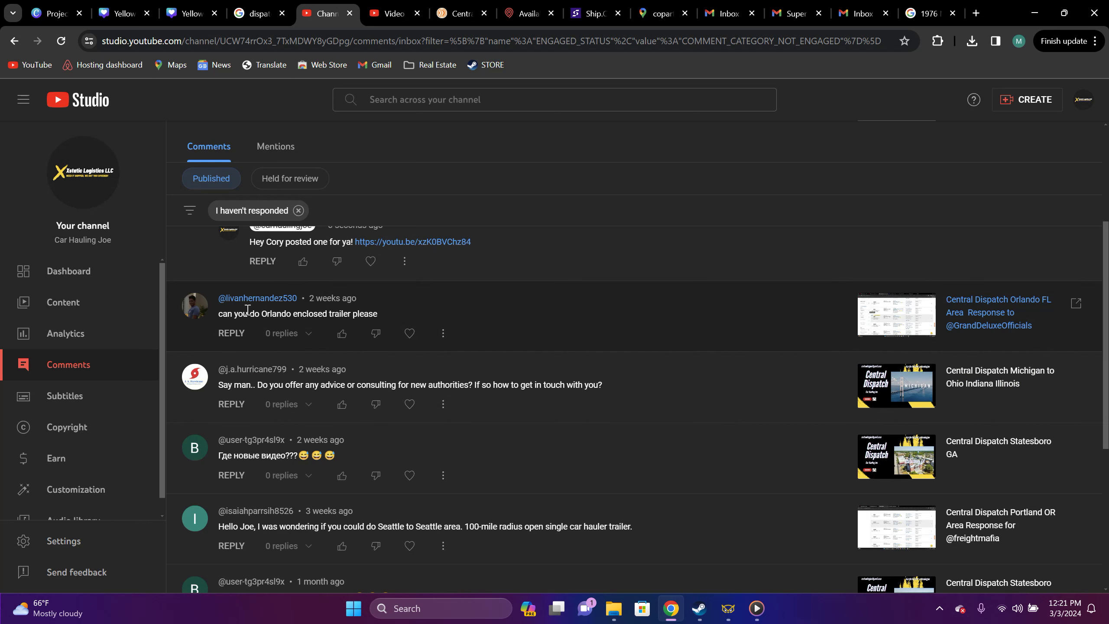